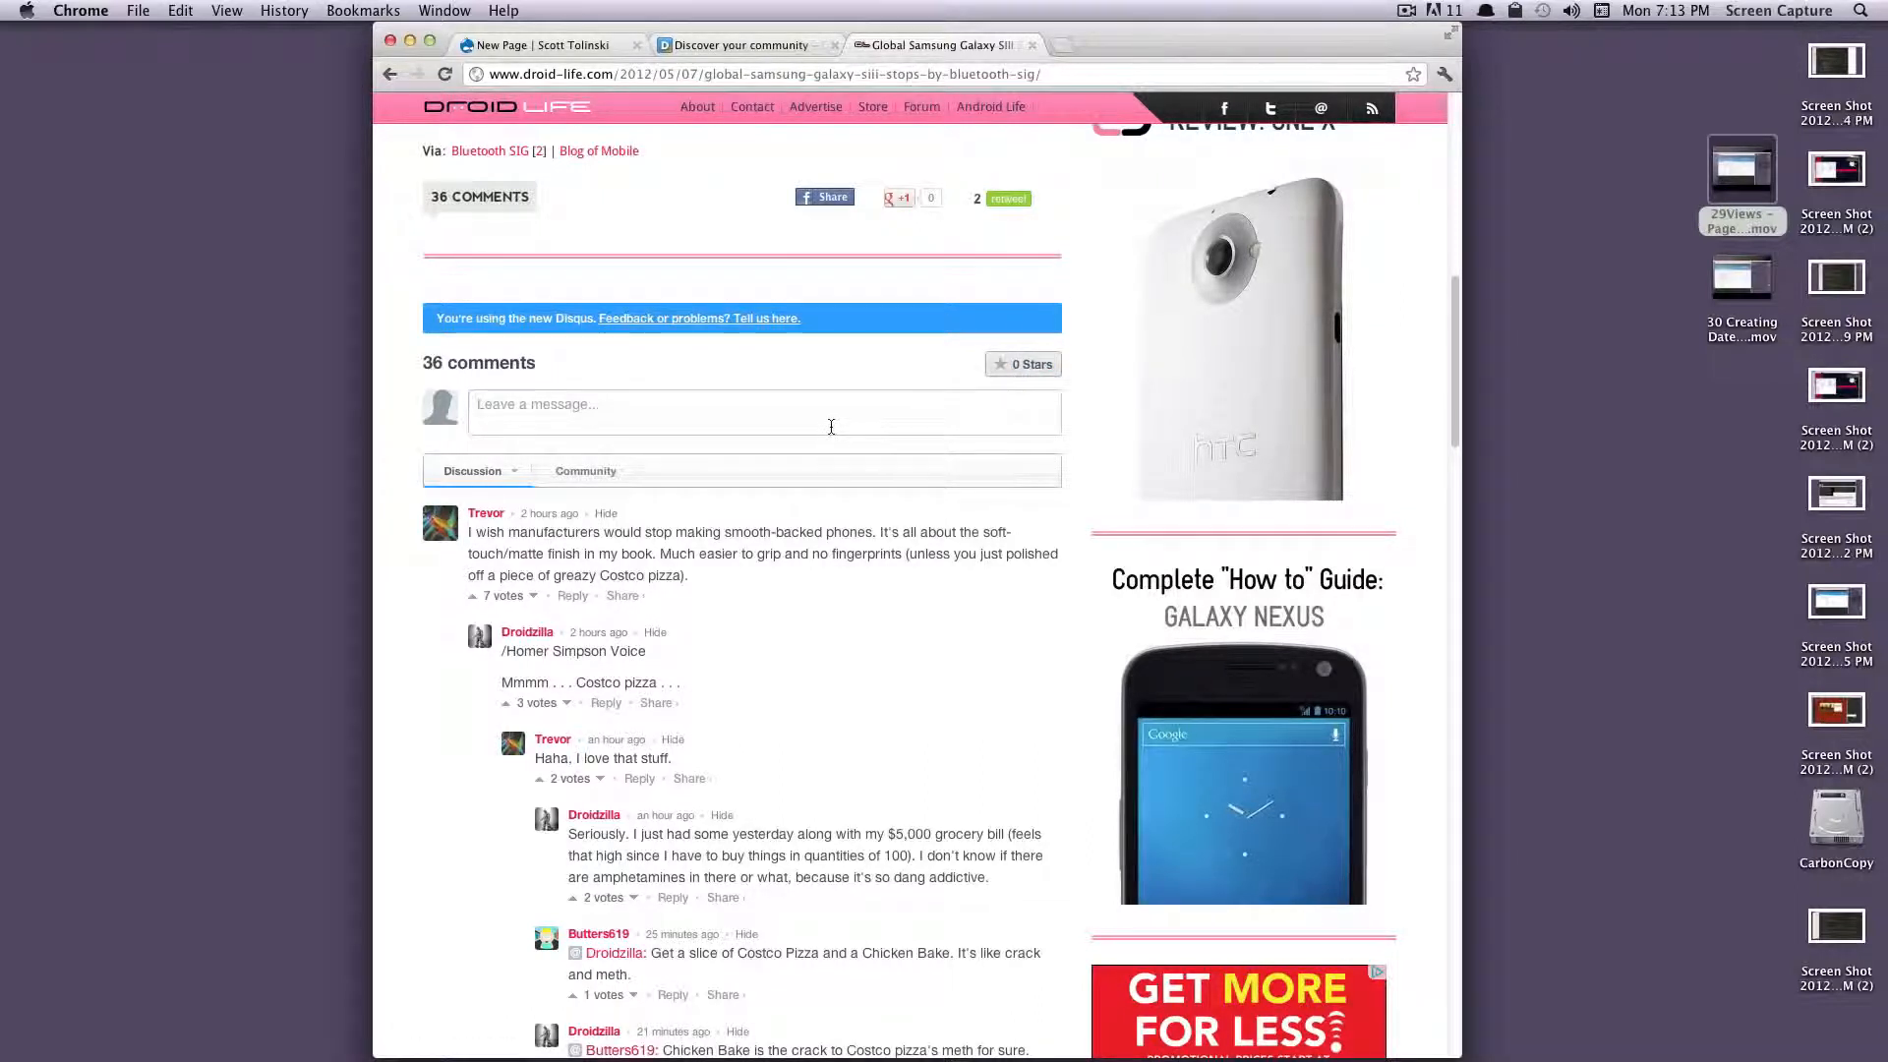
Examine the Disqus comment form on the Droid Life article, including its message, name and email fields
{"action": "left_click", "coordinate": [742, 421]}
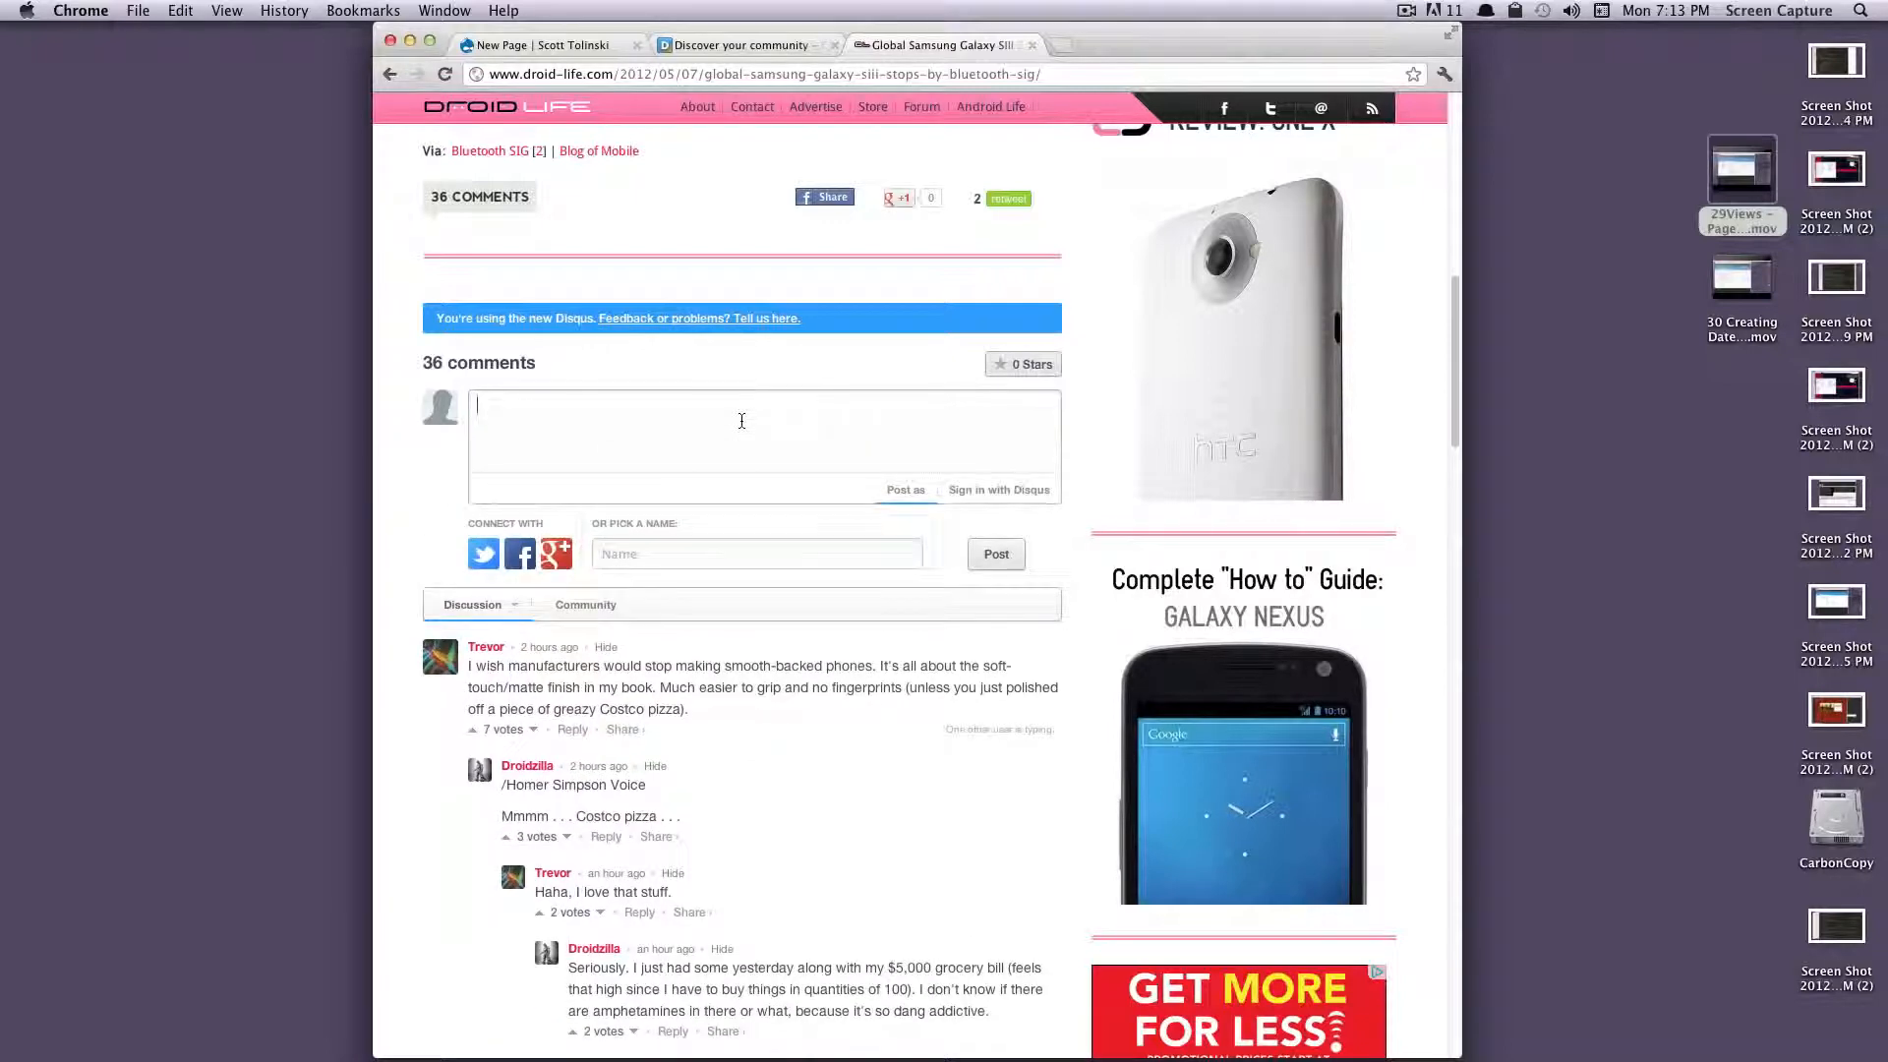
{"action": "left_click", "coordinate": [667, 557]}
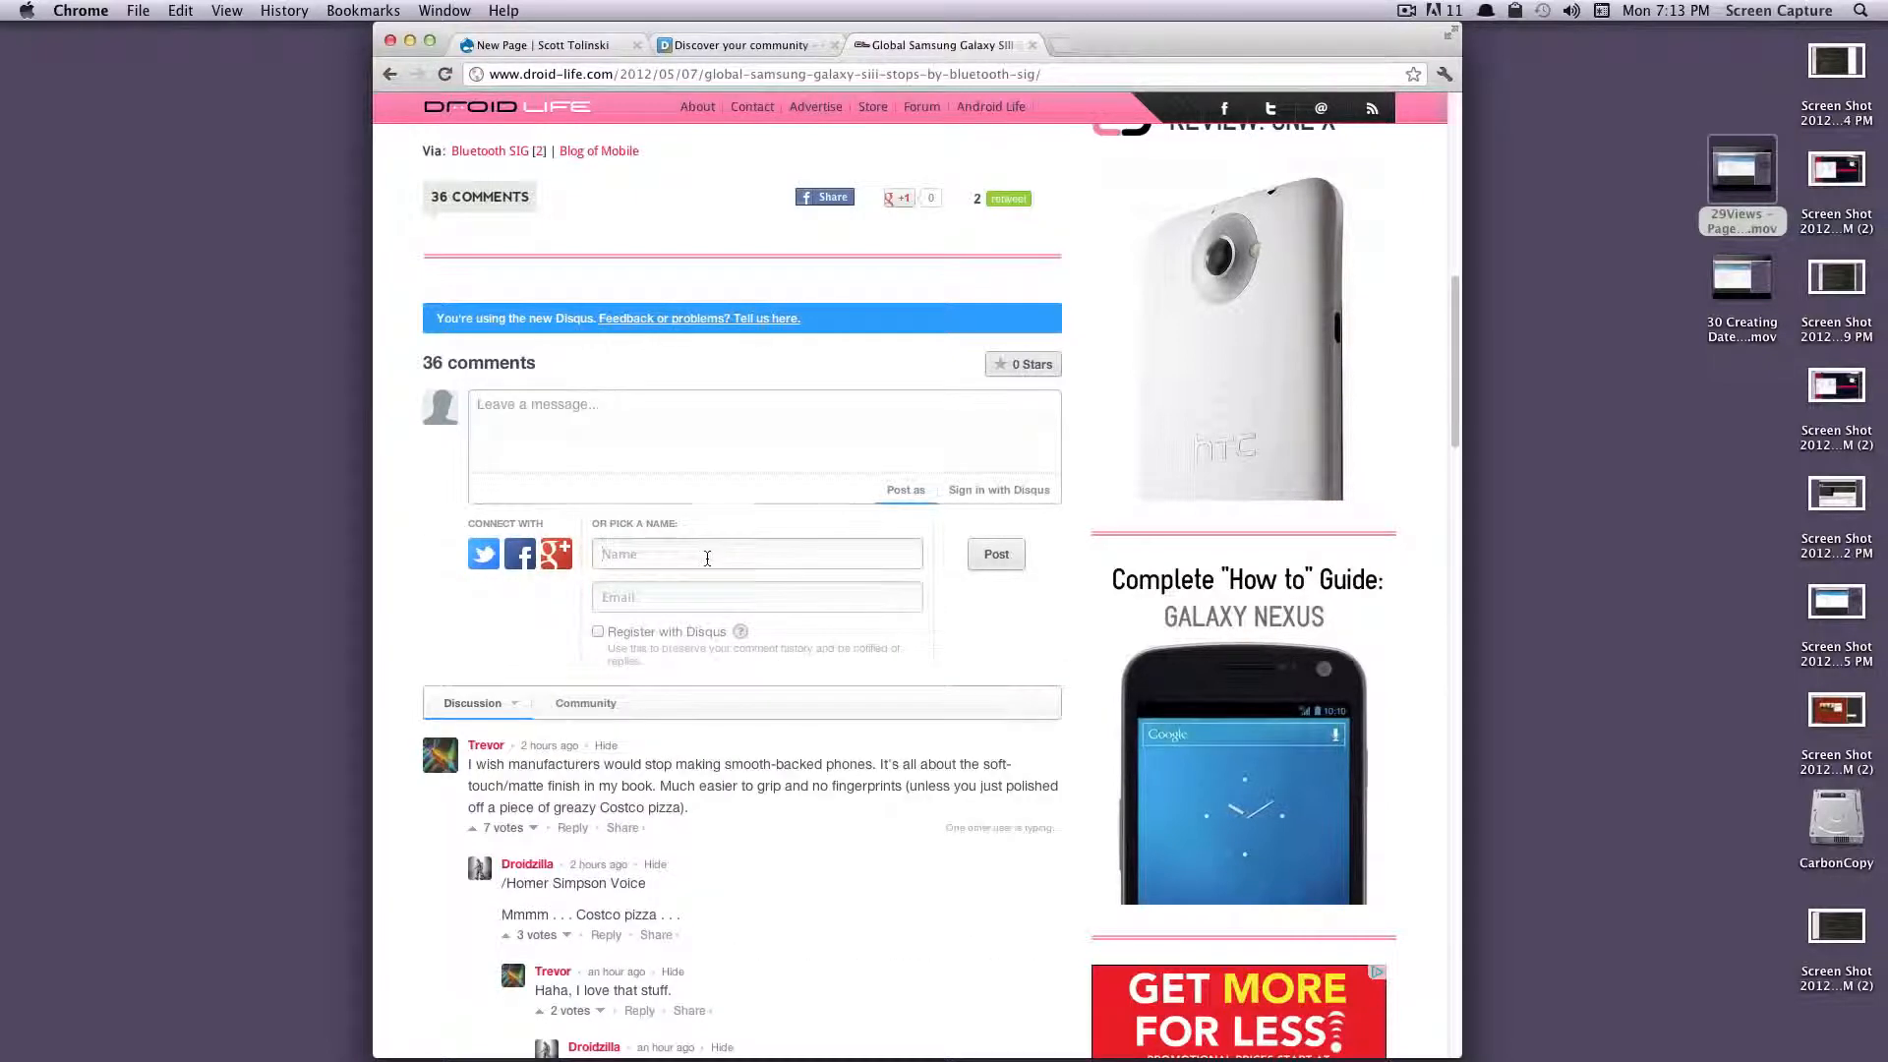
{"action": "left_click", "coordinate": [827, 425]}
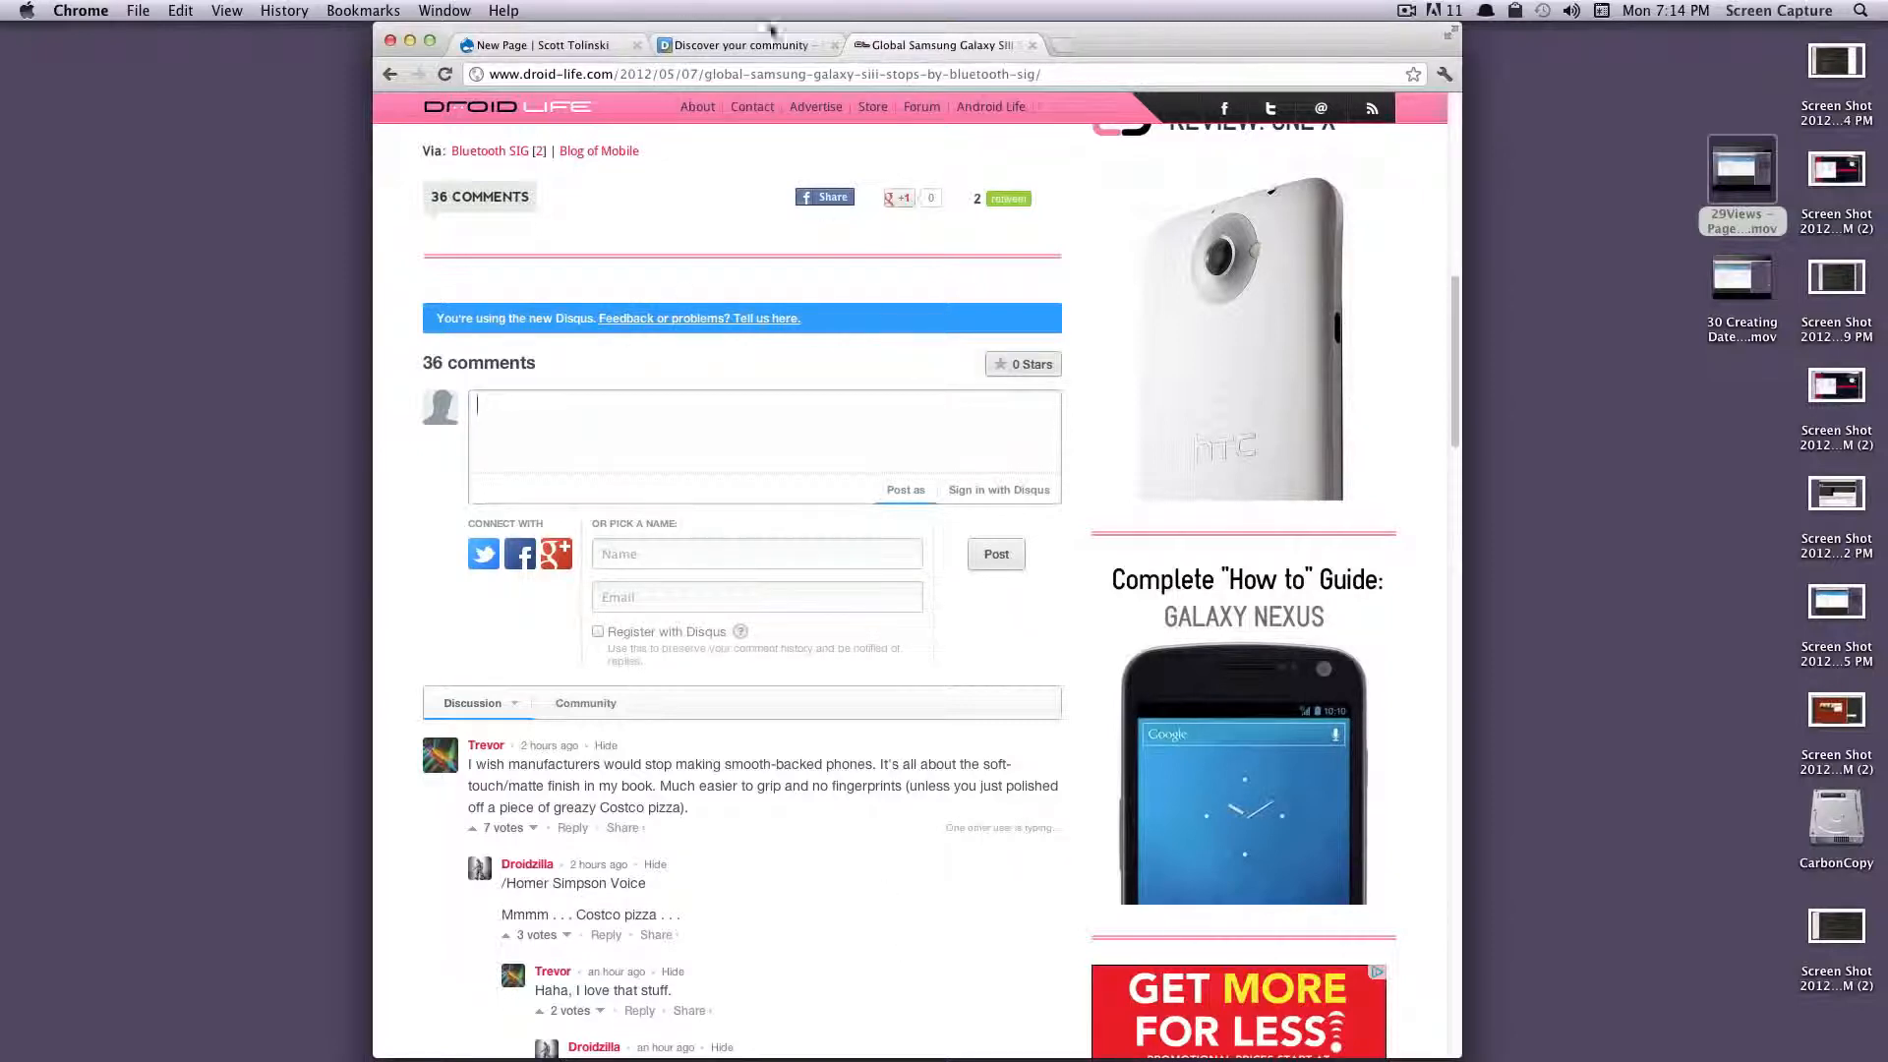
Log in to the Disqus website and widen the browser window to fit the moderation page
{"action": "left_click", "coordinate": [757, 47]}
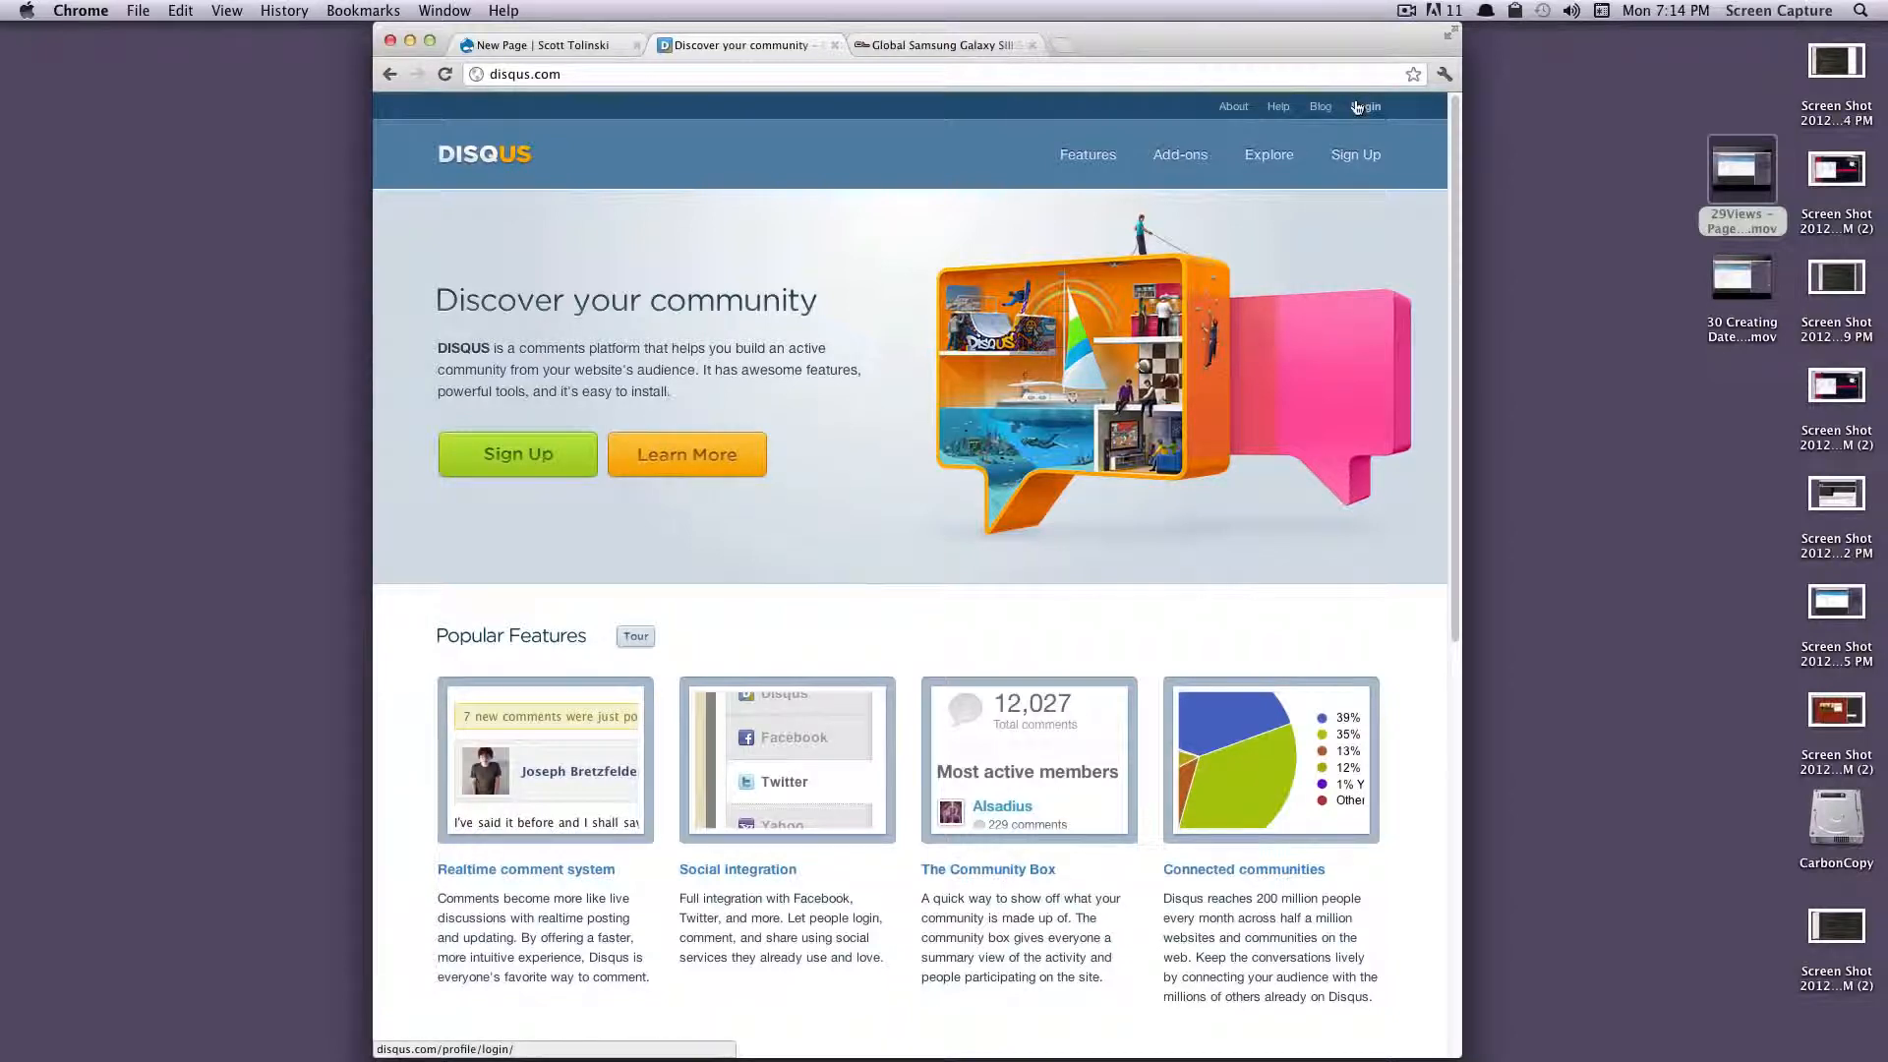
{"action": "left_click", "coordinate": [1357, 108]}
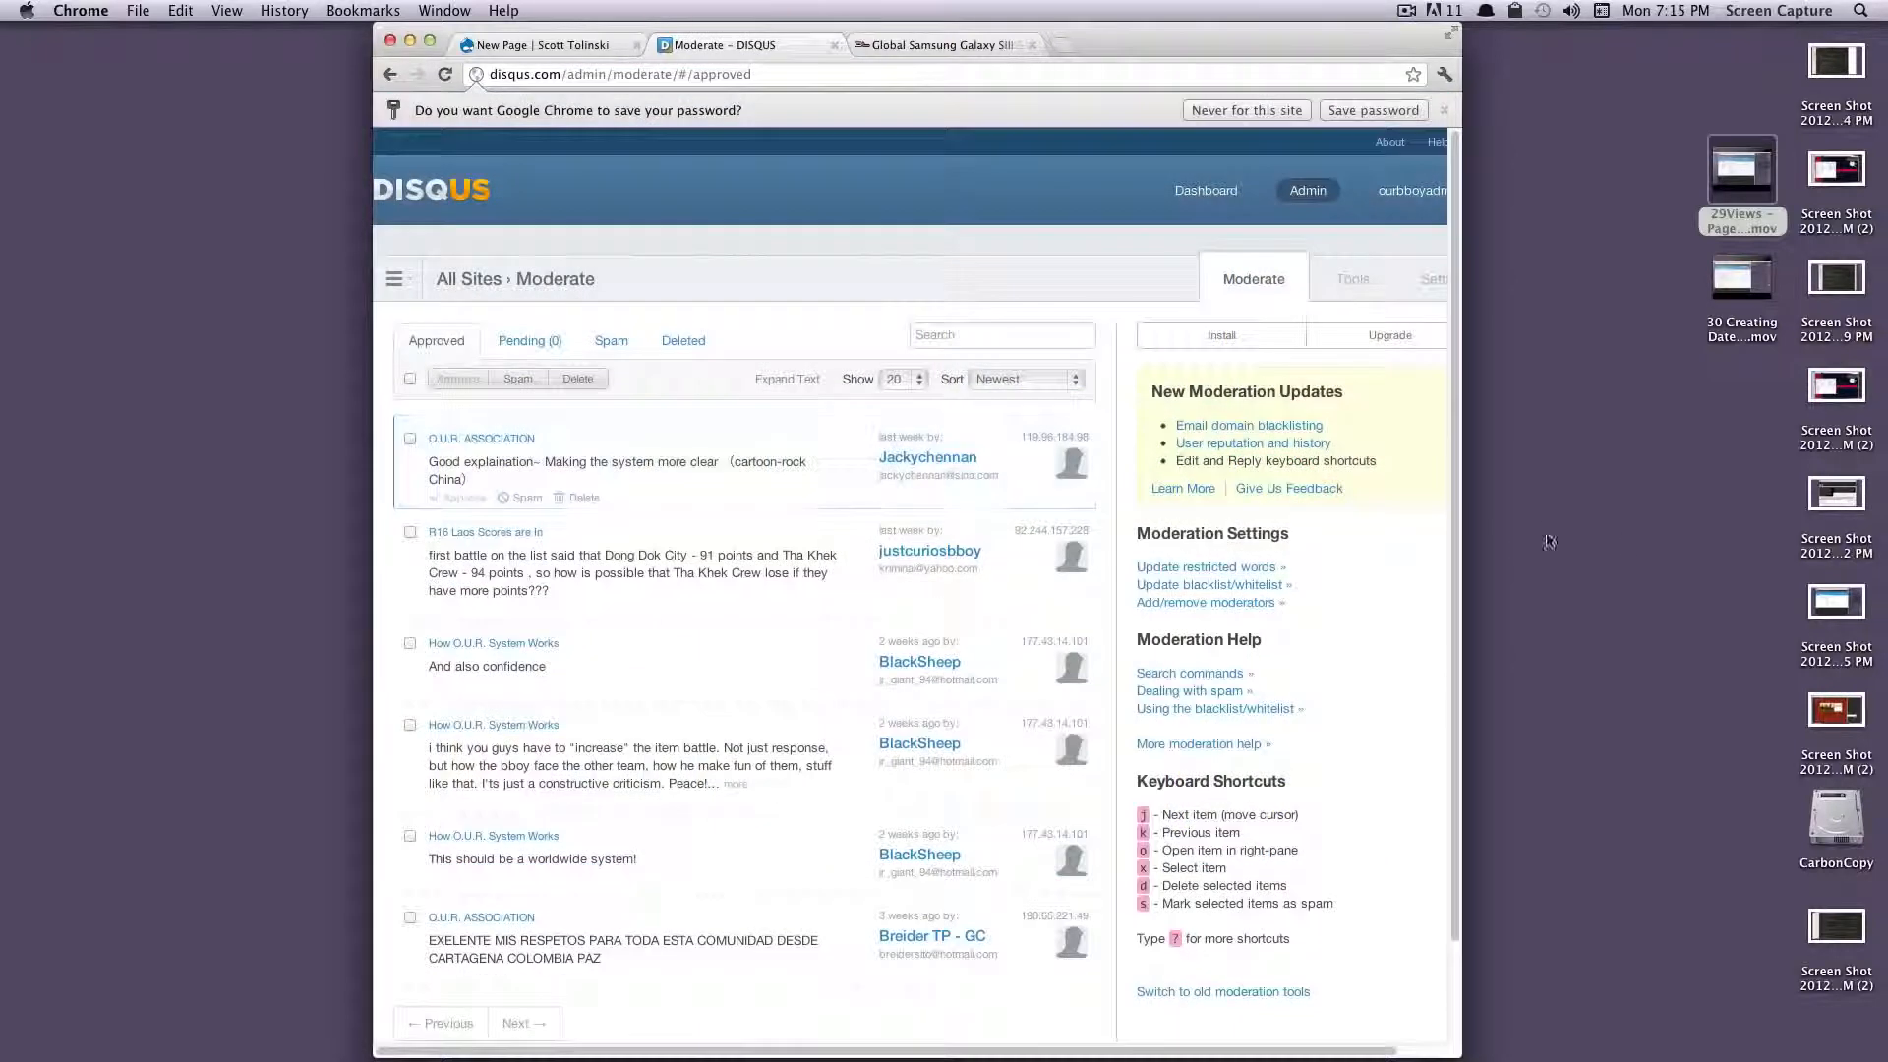
{"action": "left_click_drag", "start_coordinate": [1471, 542], "coordinate": [1651, 543]}
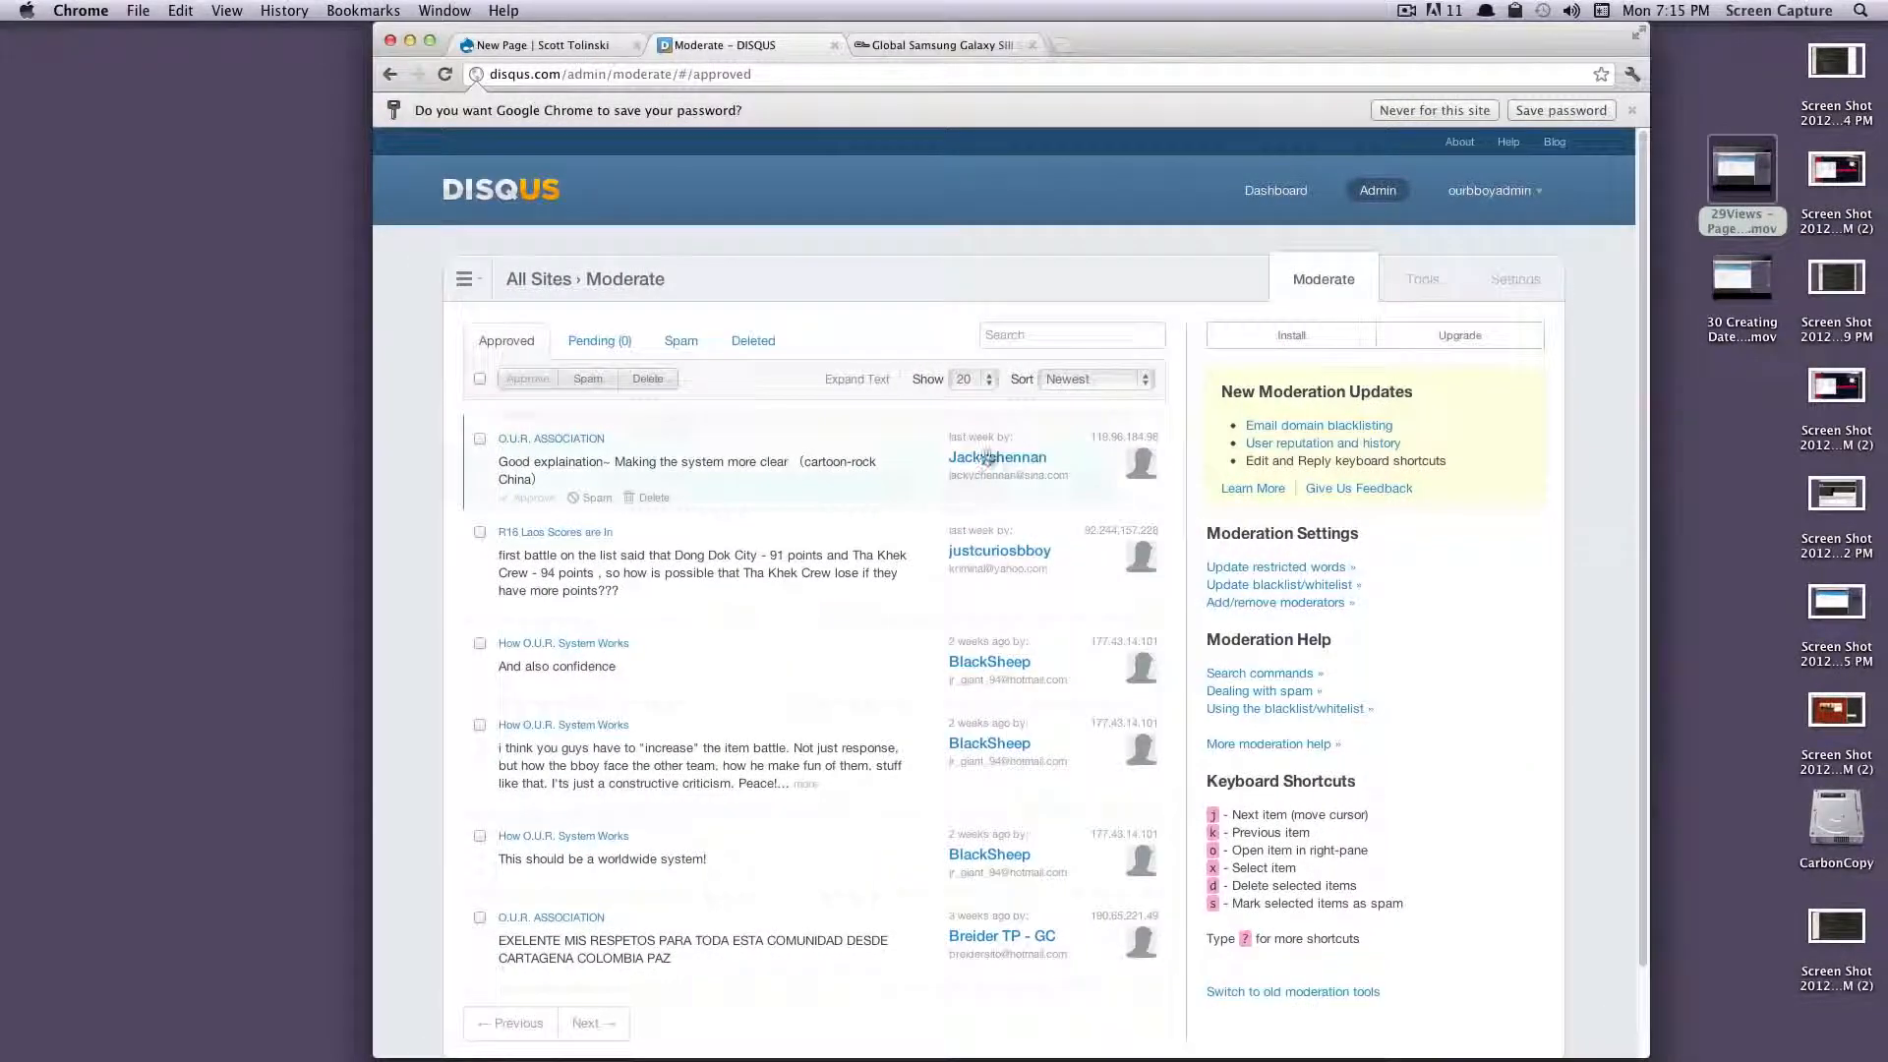
Go to the Disqus account's dashboard
{"action": "right_click", "coordinate": [863, 461]}
{"action": "left_click", "coordinate": [921, 363]}
{"action": "left_click", "coordinate": [1469, 195]}
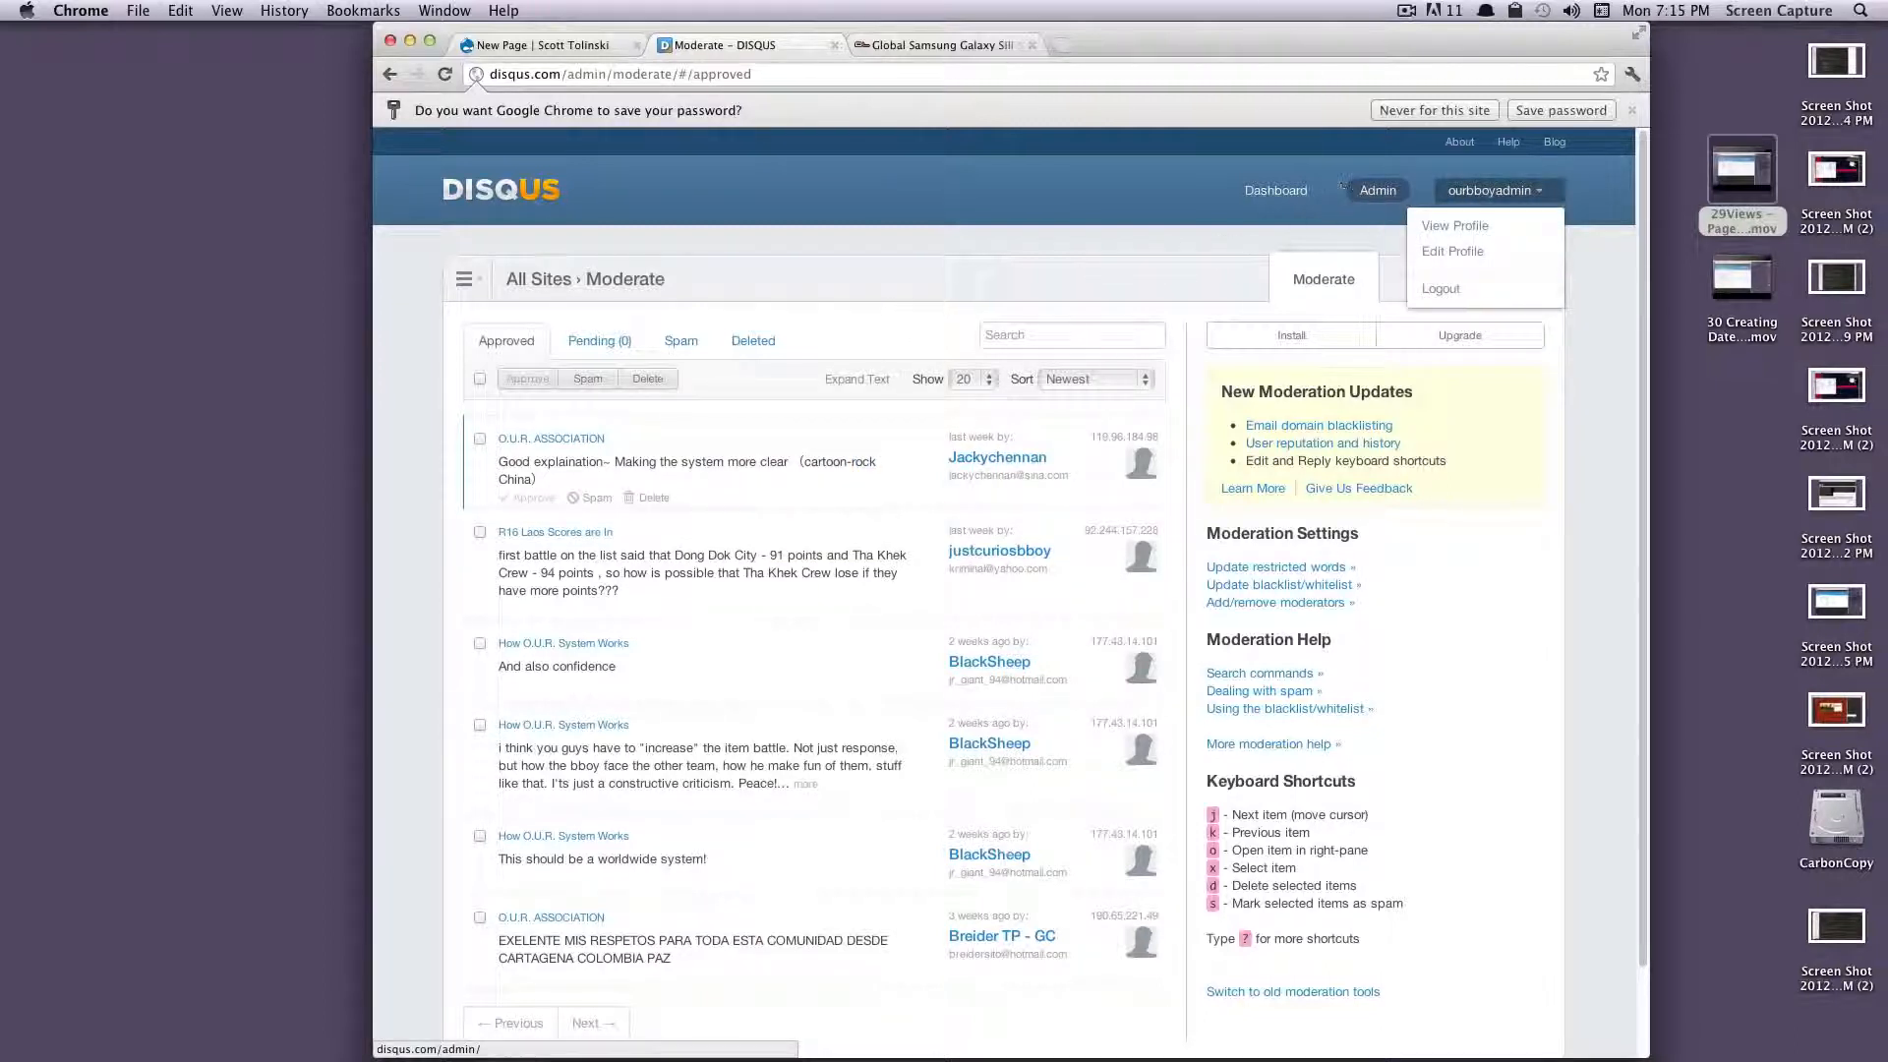
{"action": "left_click", "coordinate": [1296, 193]}
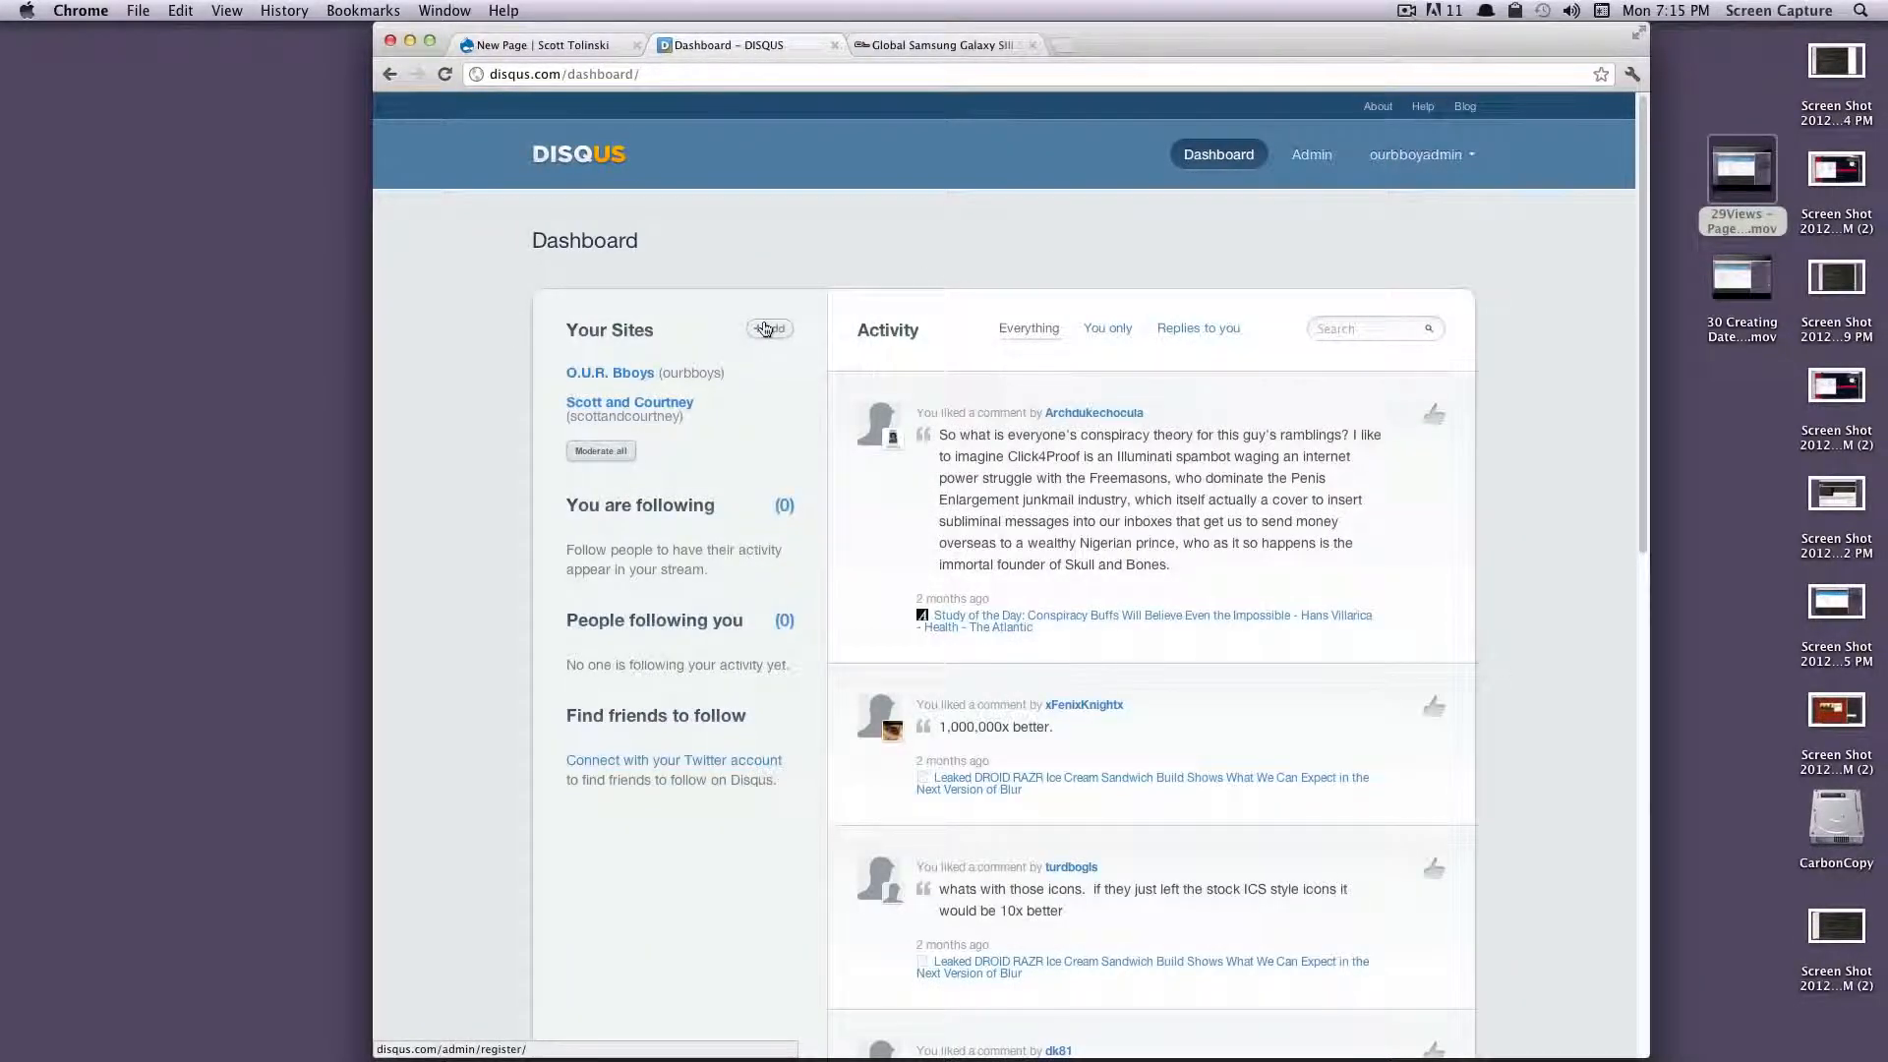
Register a new Disqus site with the owner's domain as URL, the owner's full name as site name and the suggested shortname
{"action": "left_click", "coordinate": [766, 328]}
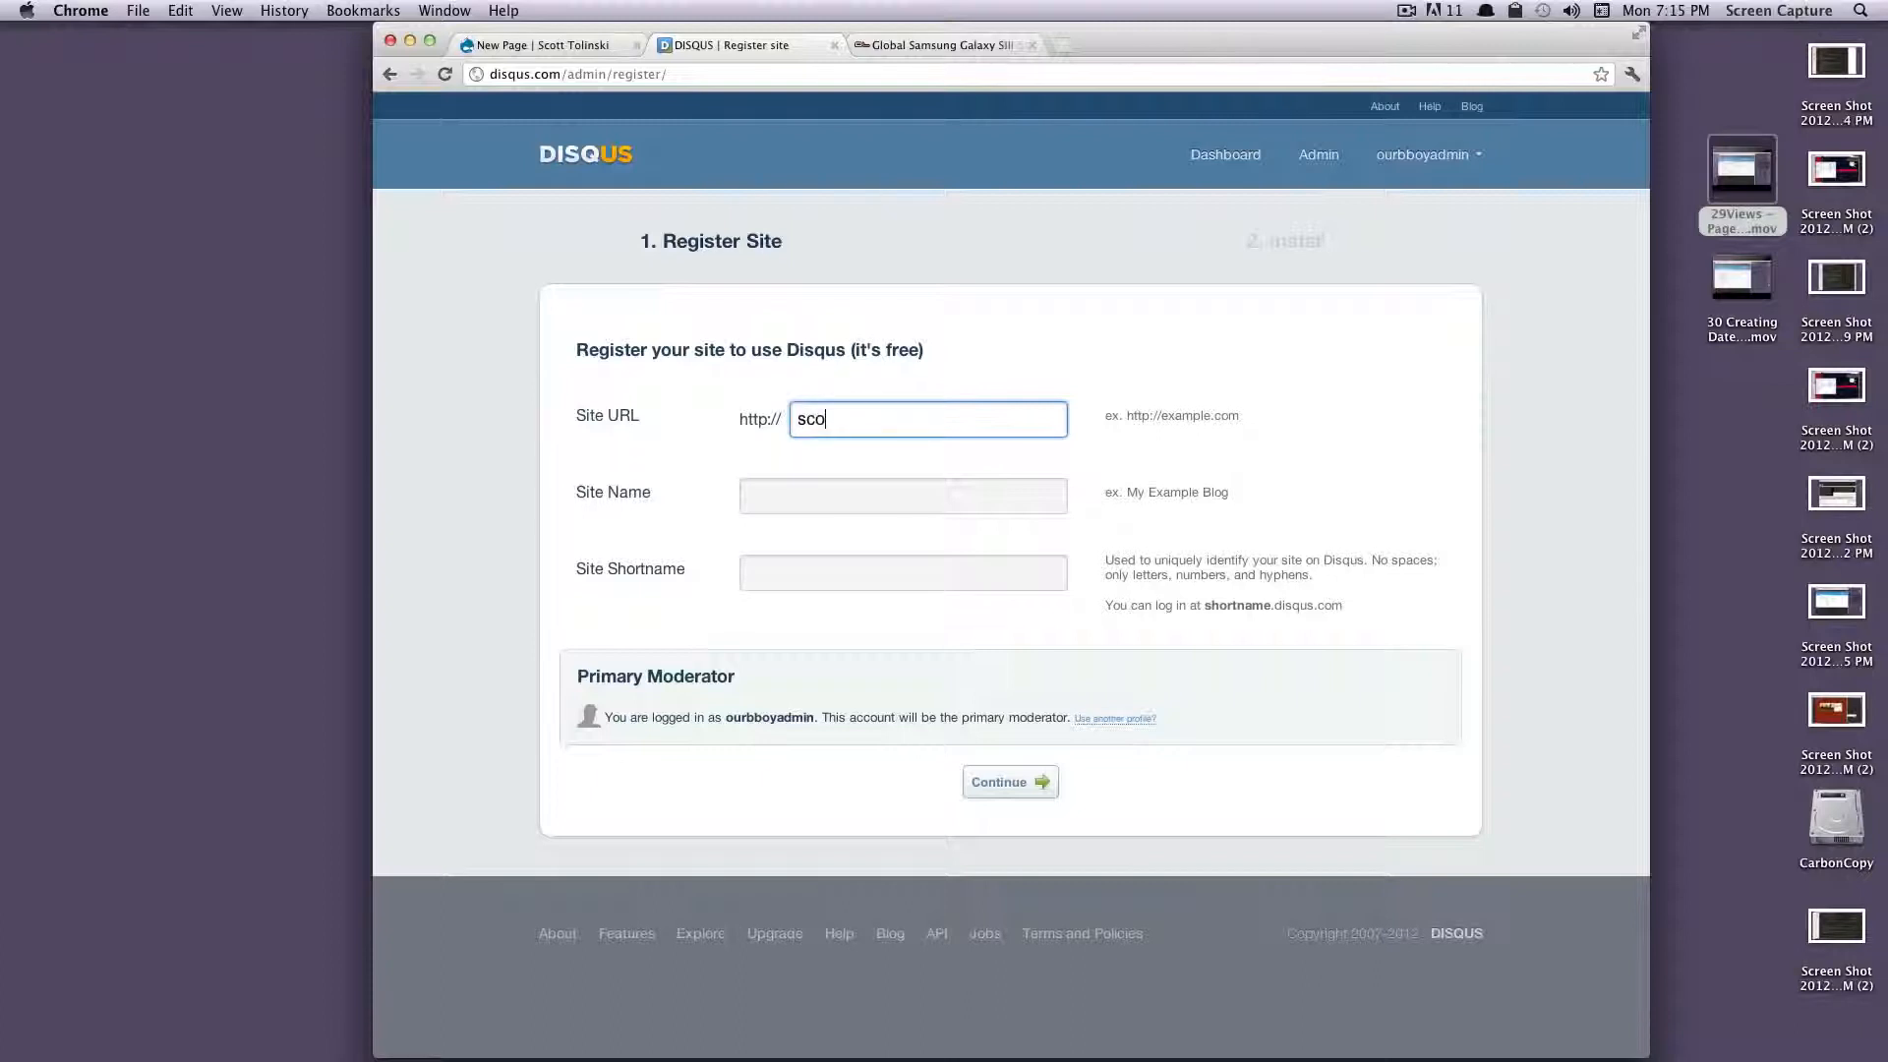
{"action": "type", "text": "tttolinski.com"}
{"action": "left_click", "coordinate": [839, 500]}
{"action": "type", "text": "Sco"}
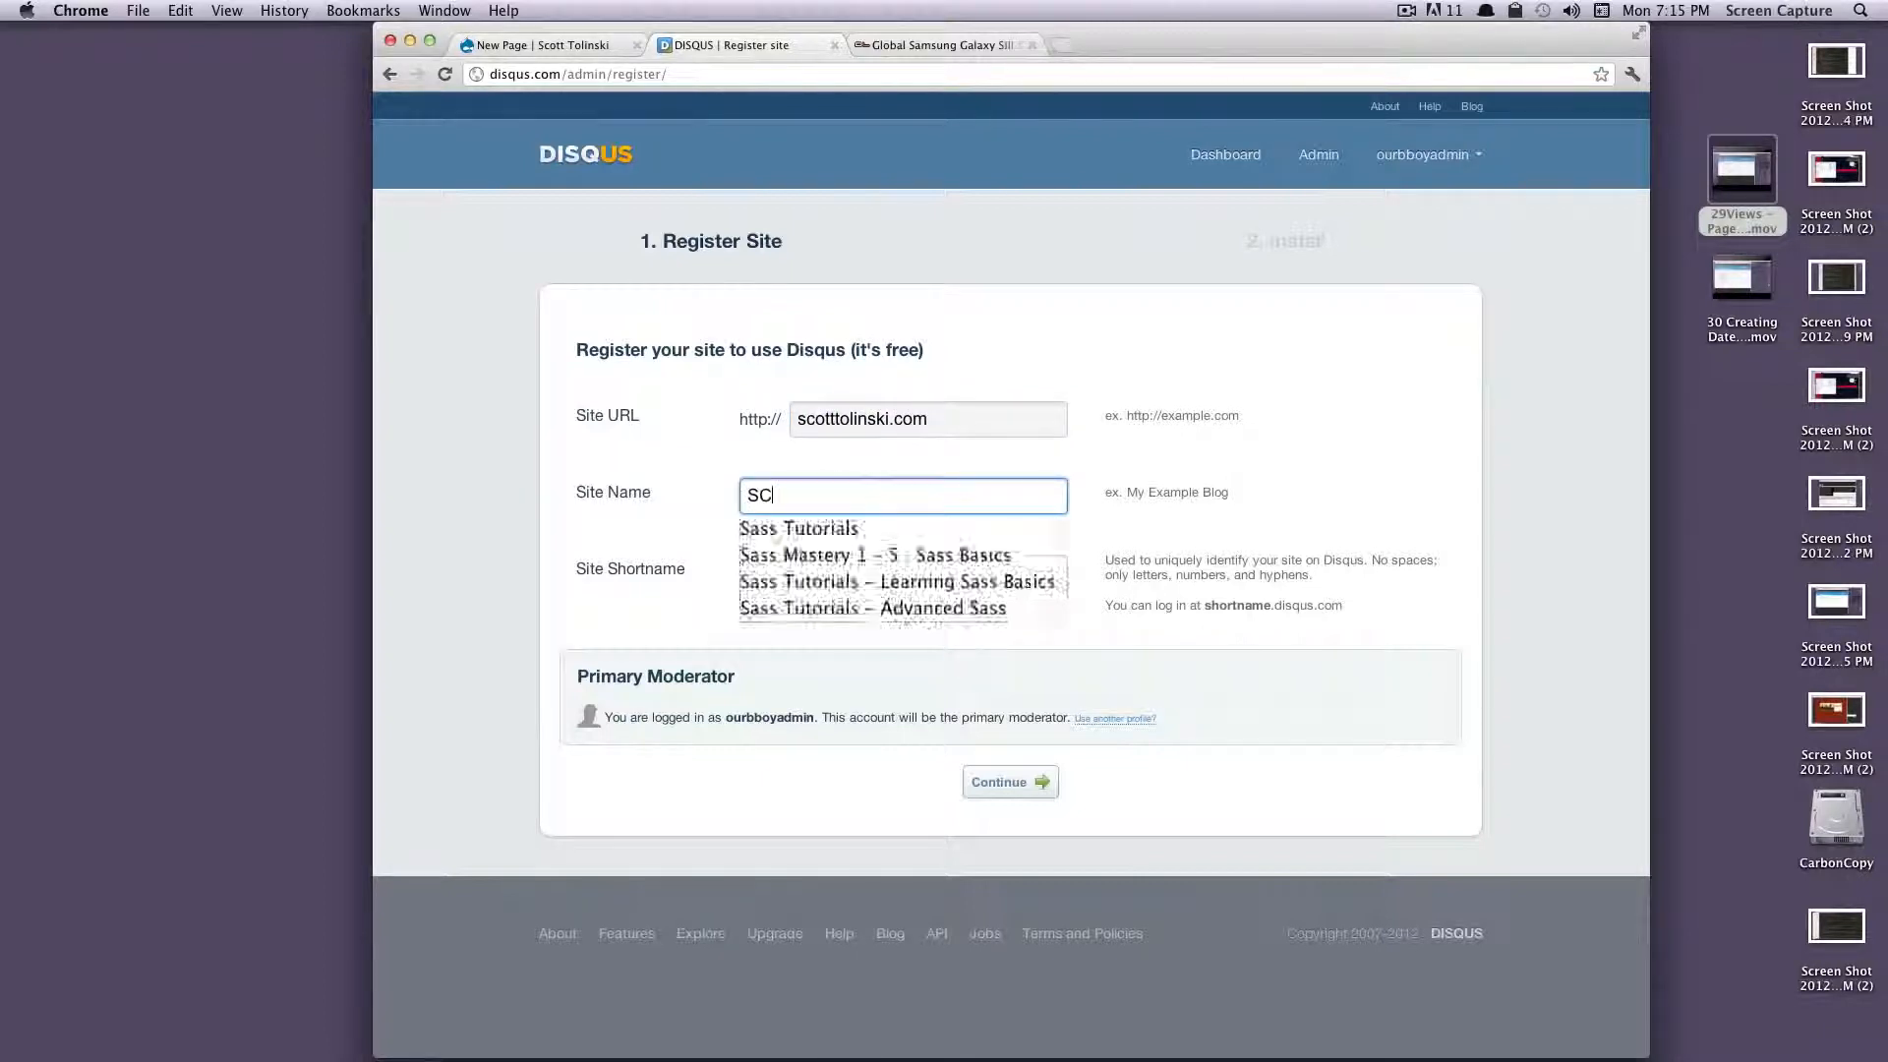
{"action": "key", "text": "BackSpace"}
{"action": "type", "text": "ott T"}
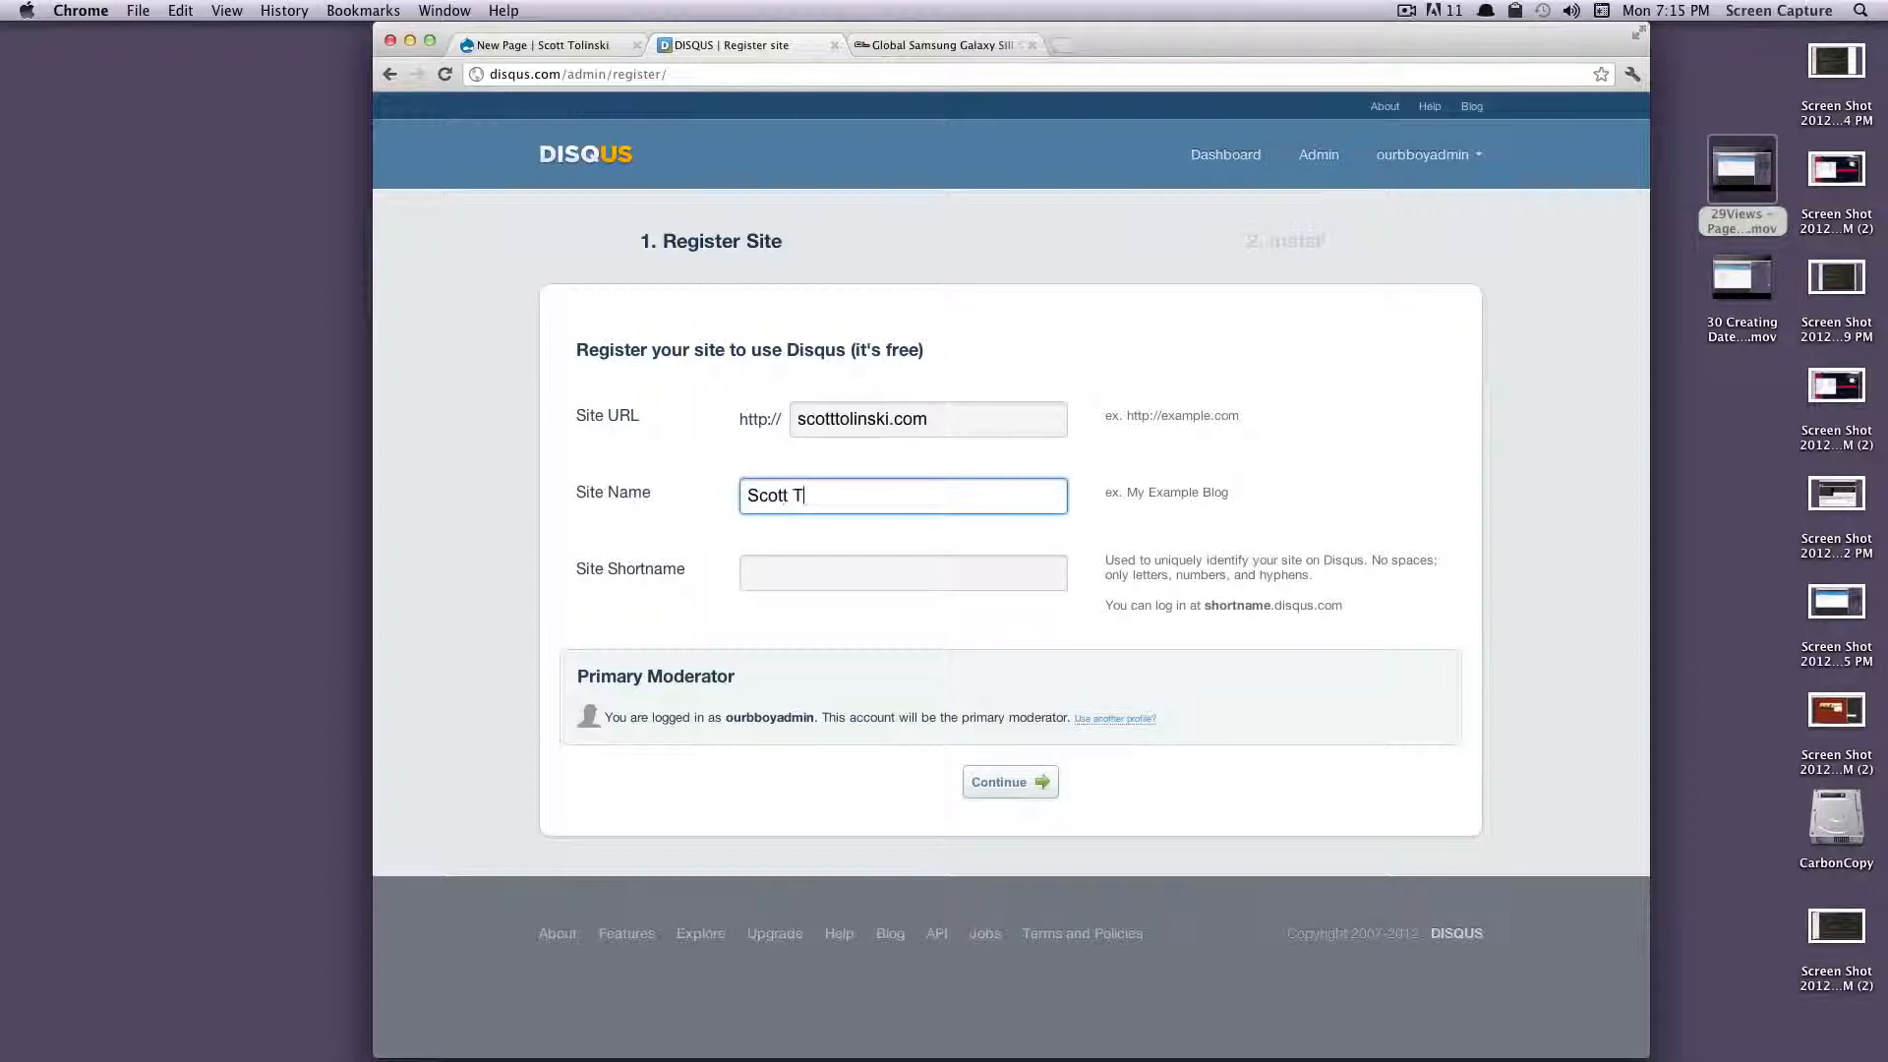
{"action": "type", "text": "olinski"}
{"action": "key", "text": "Tab"}
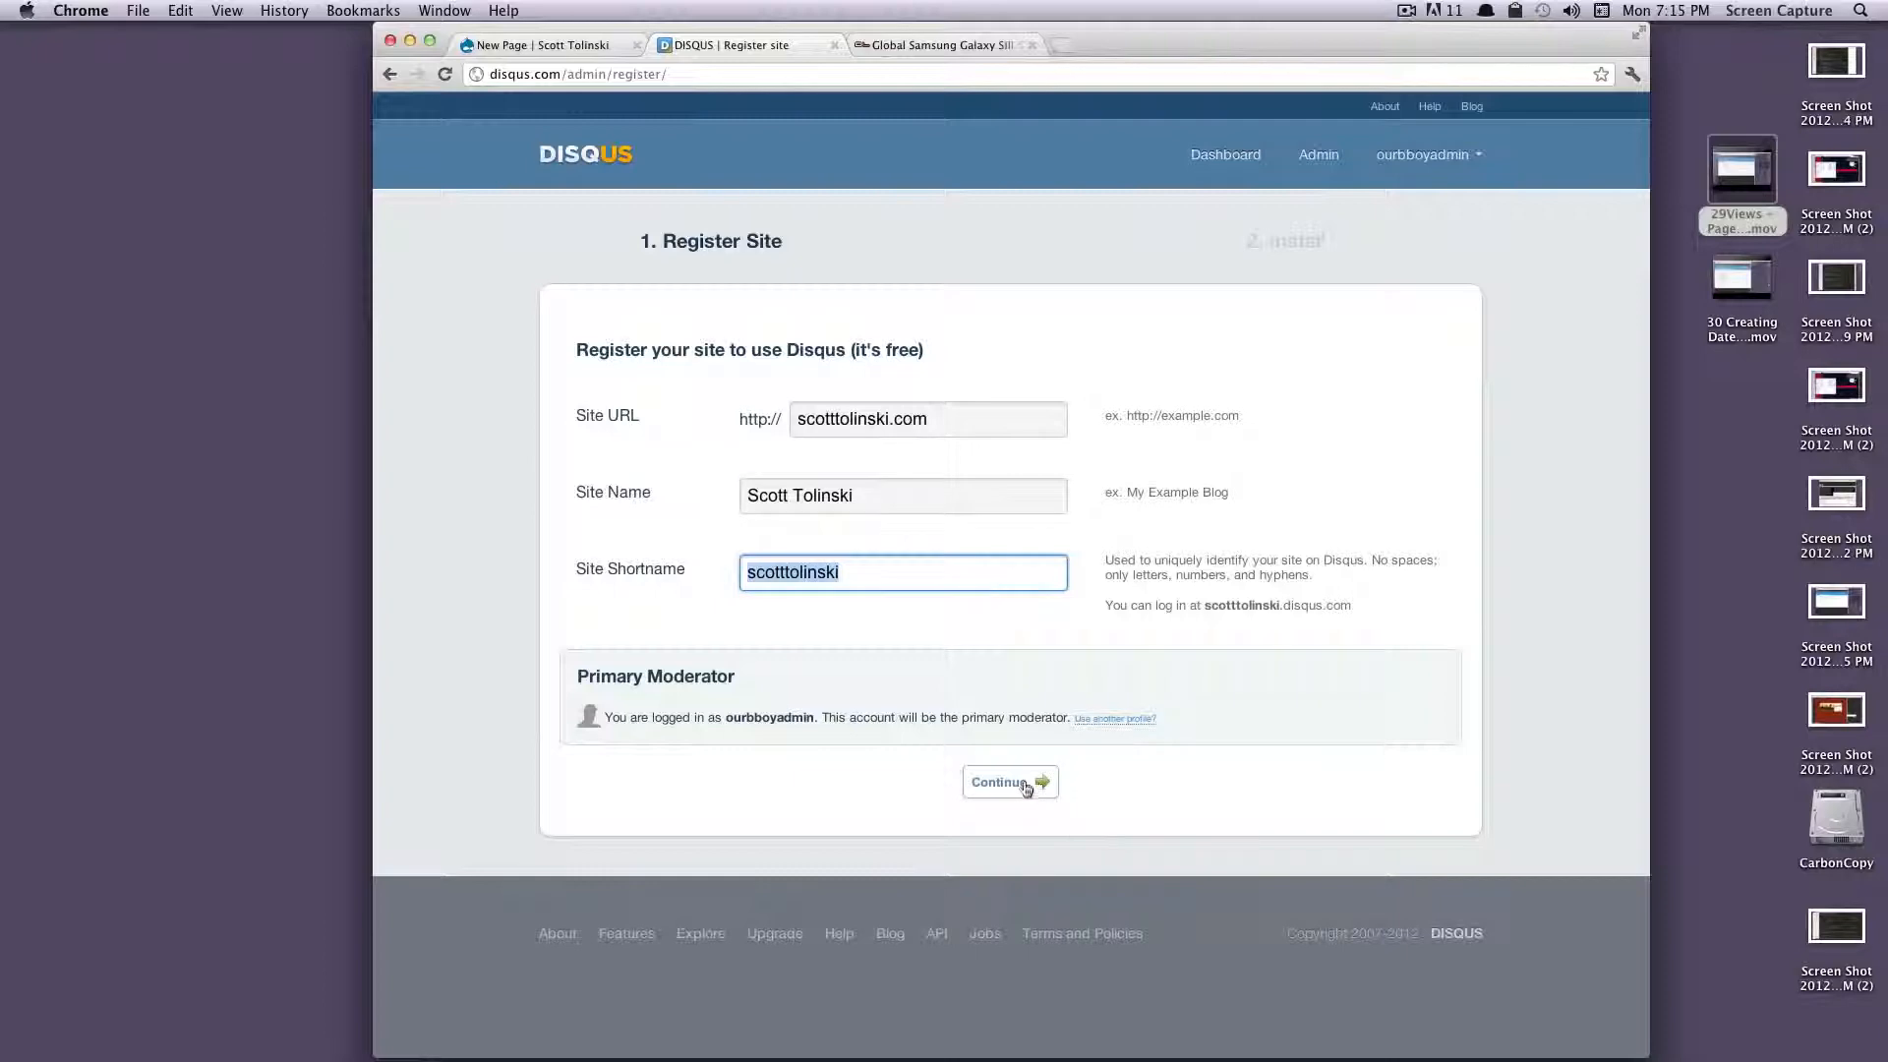
{"action": "left_click", "coordinate": [1005, 785]}
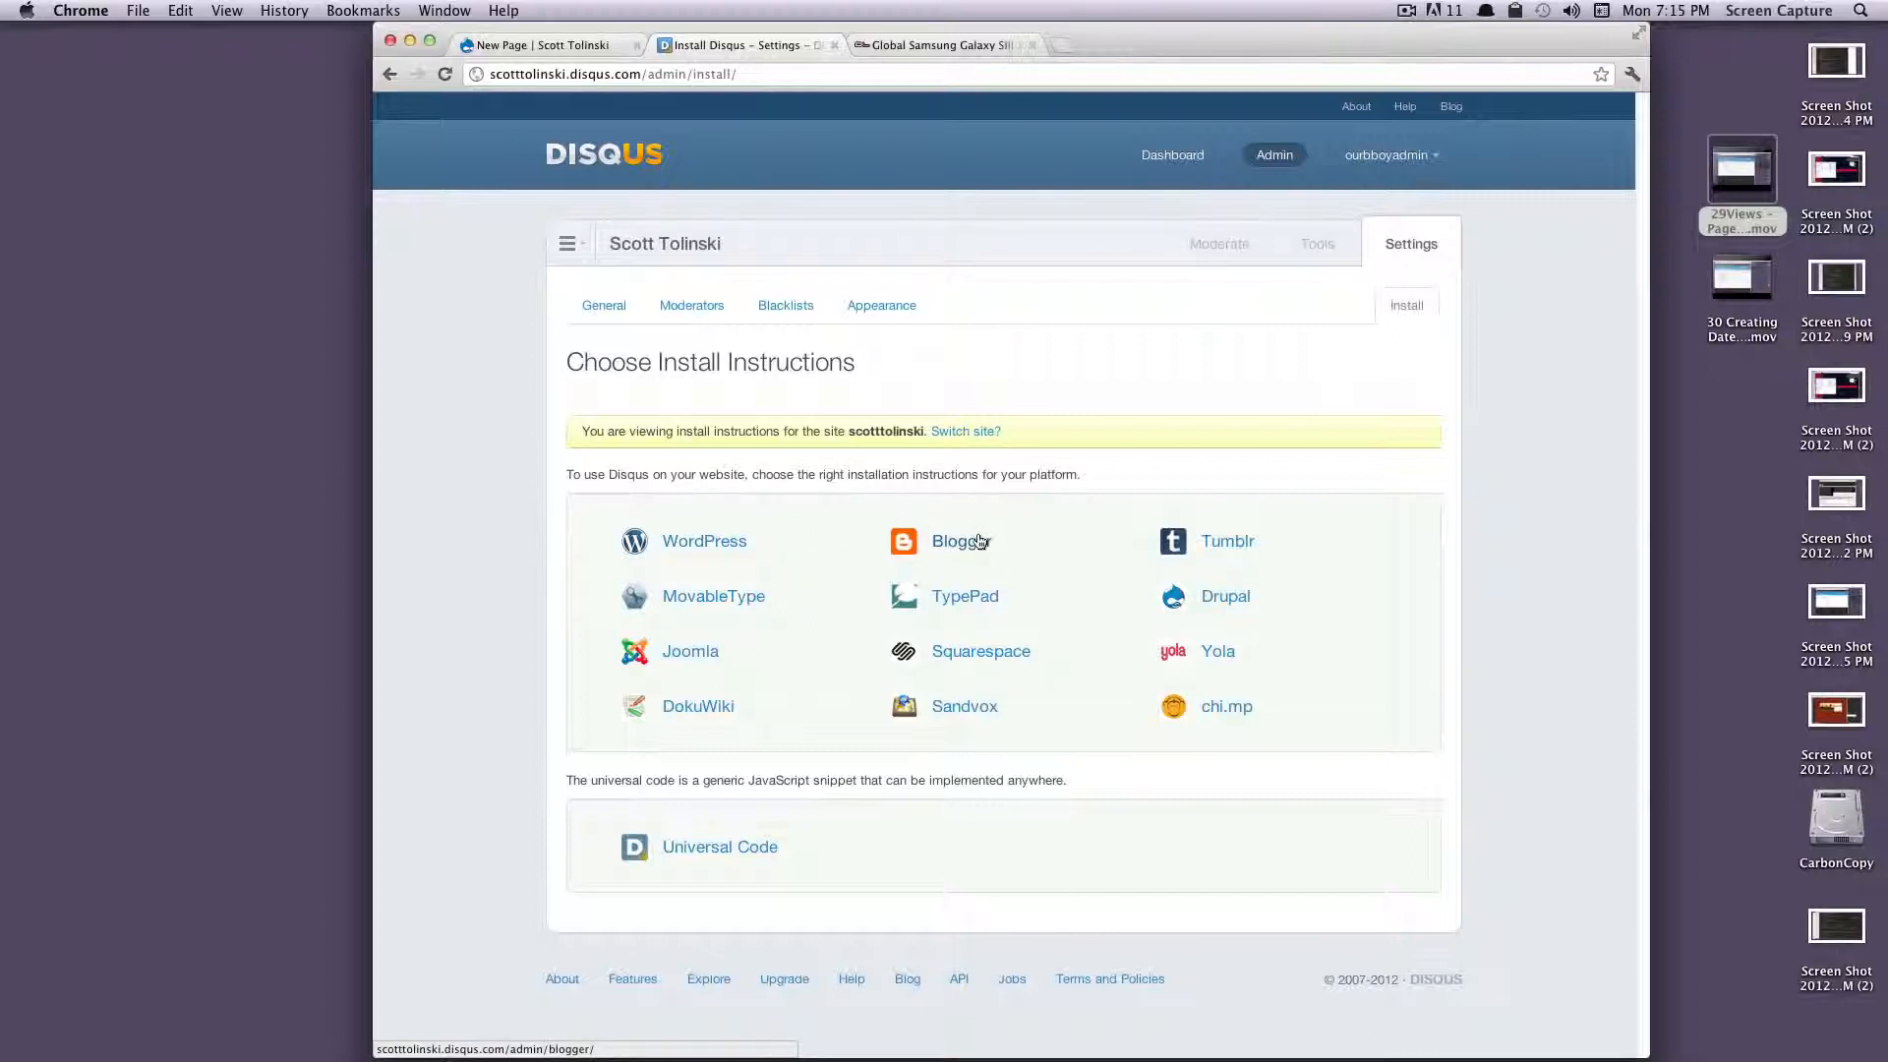
Open the Disqus install instructions for Drupal and view the linked drupal.org/project/disqus page in a new tab
{"action": "left_click", "coordinate": [1217, 599]}
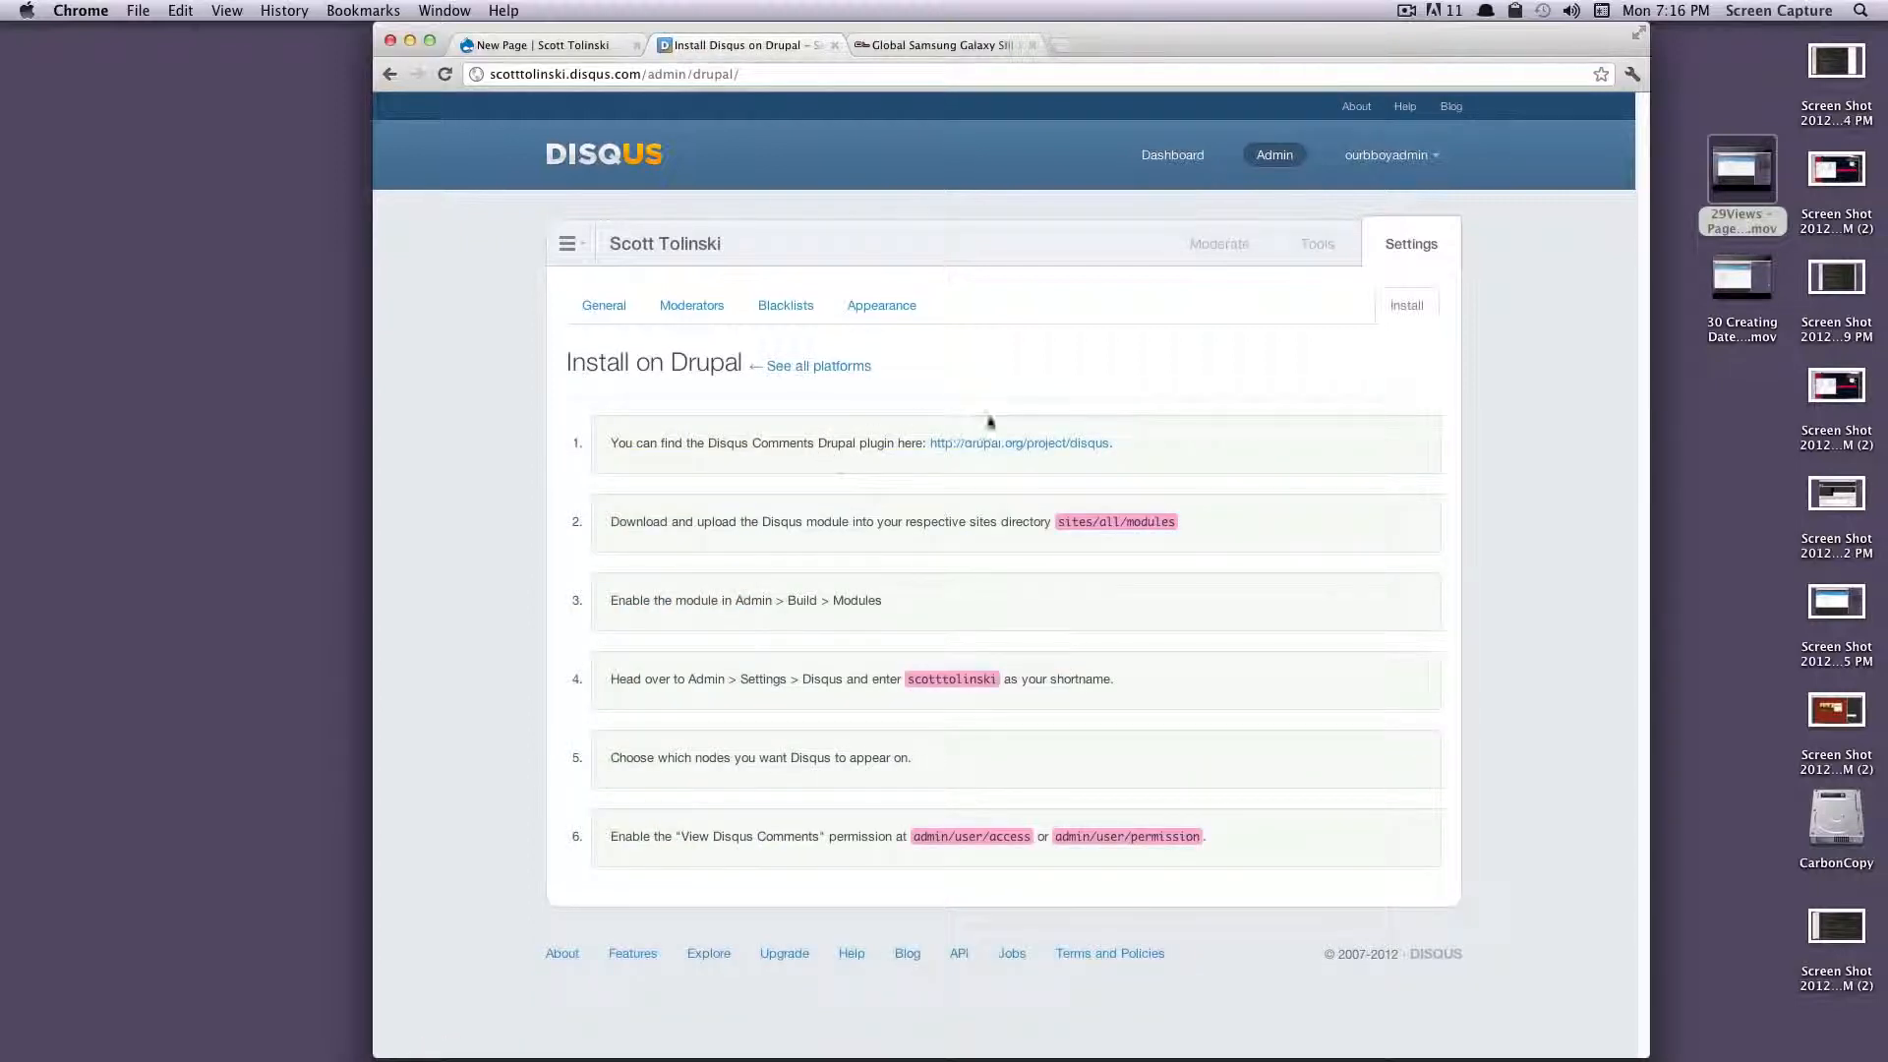
{"action": "right_click", "coordinate": [1034, 448]}
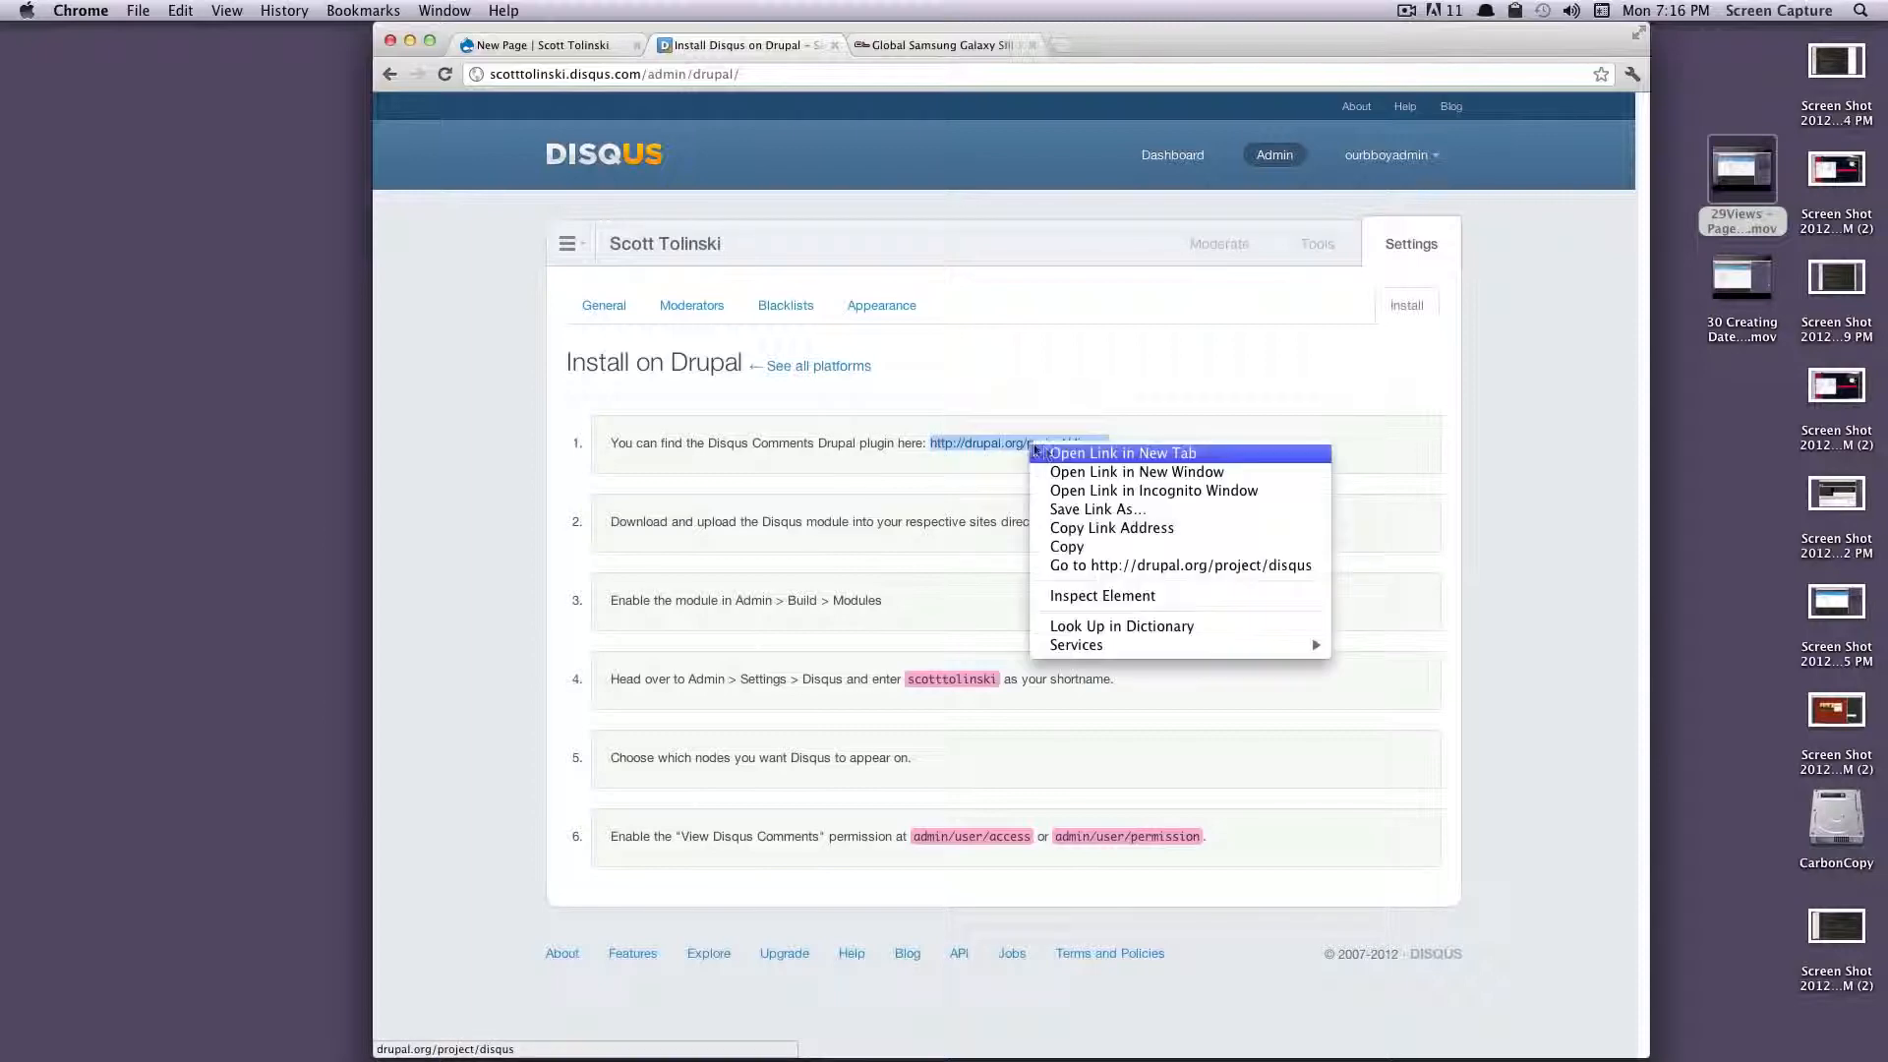
{"action": "left_click", "coordinate": [1042, 453]}
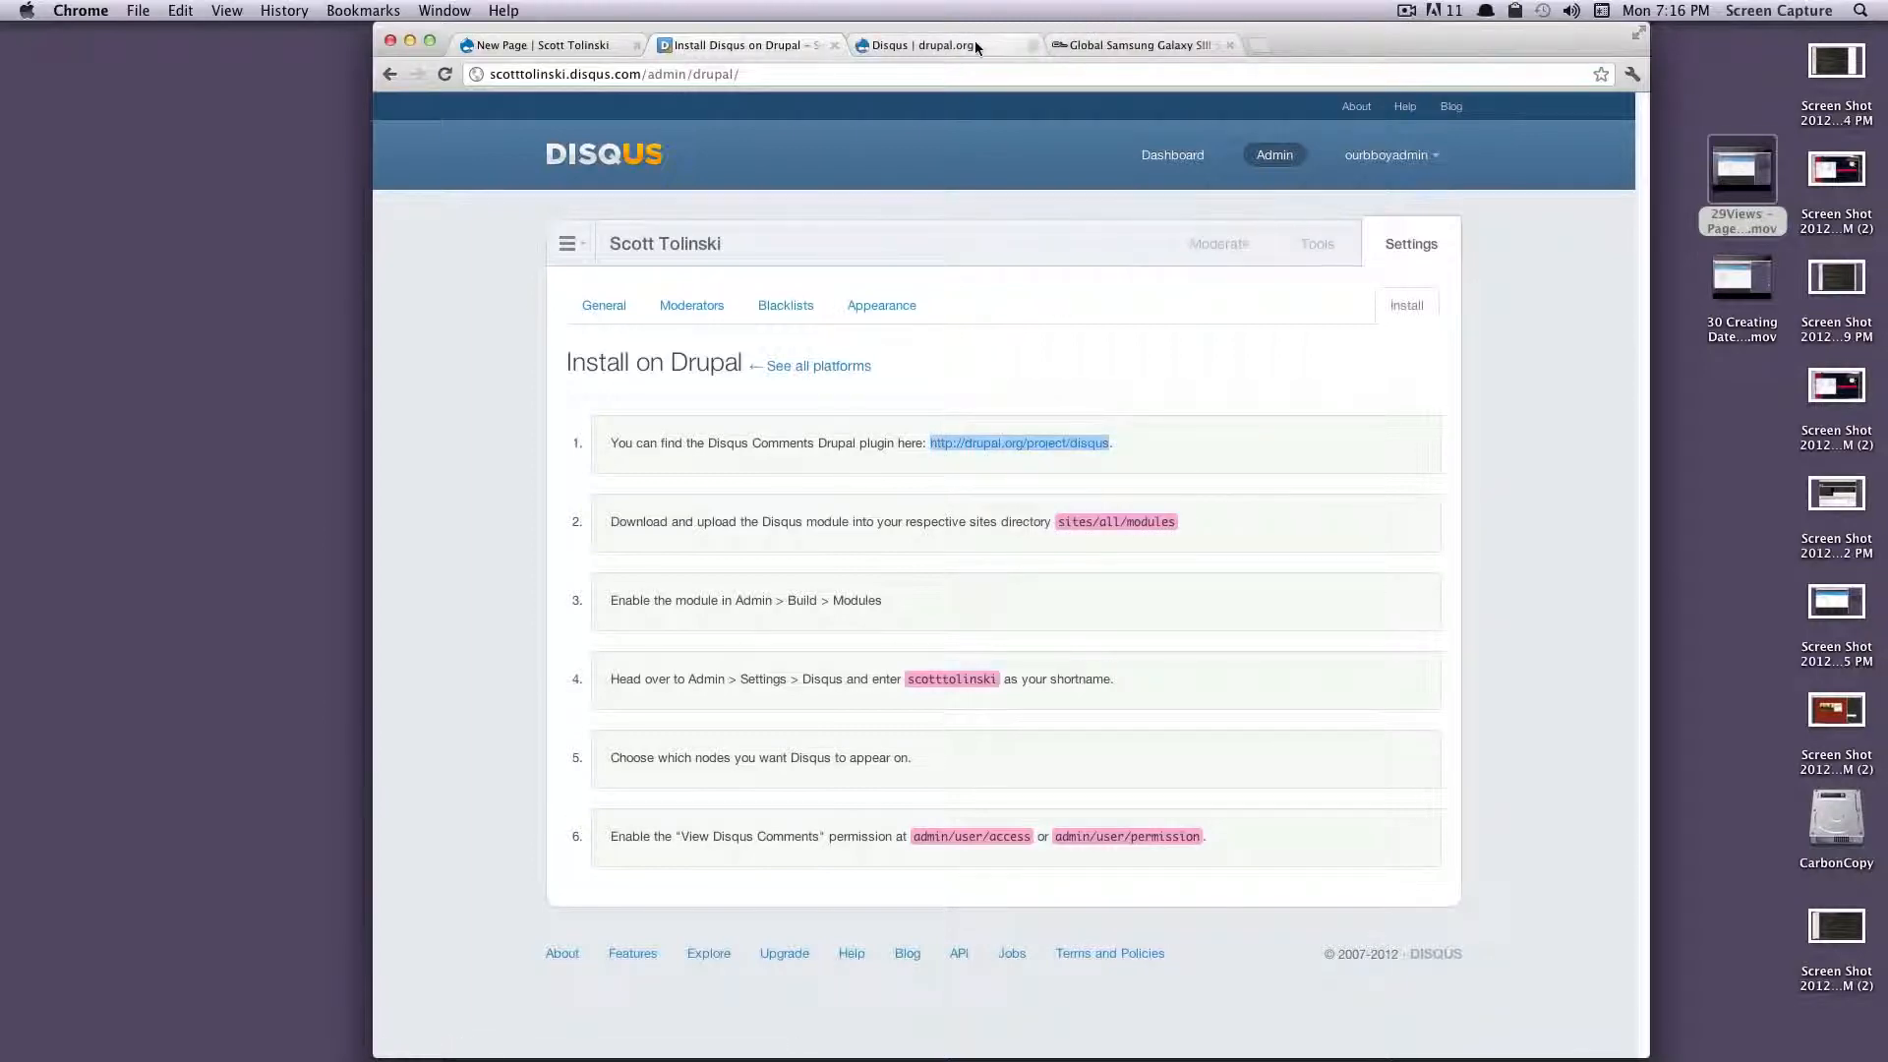
{"action": "left_click", "coordinate": [975, 45]}
Download the recommended Disqus 7.x-1.9 release as tar.gz from drupal.org and extract the archive
{"action": "scroll", "coordinate": [936, 405], "scroll_direction": "down", "scroll_amount": 8}
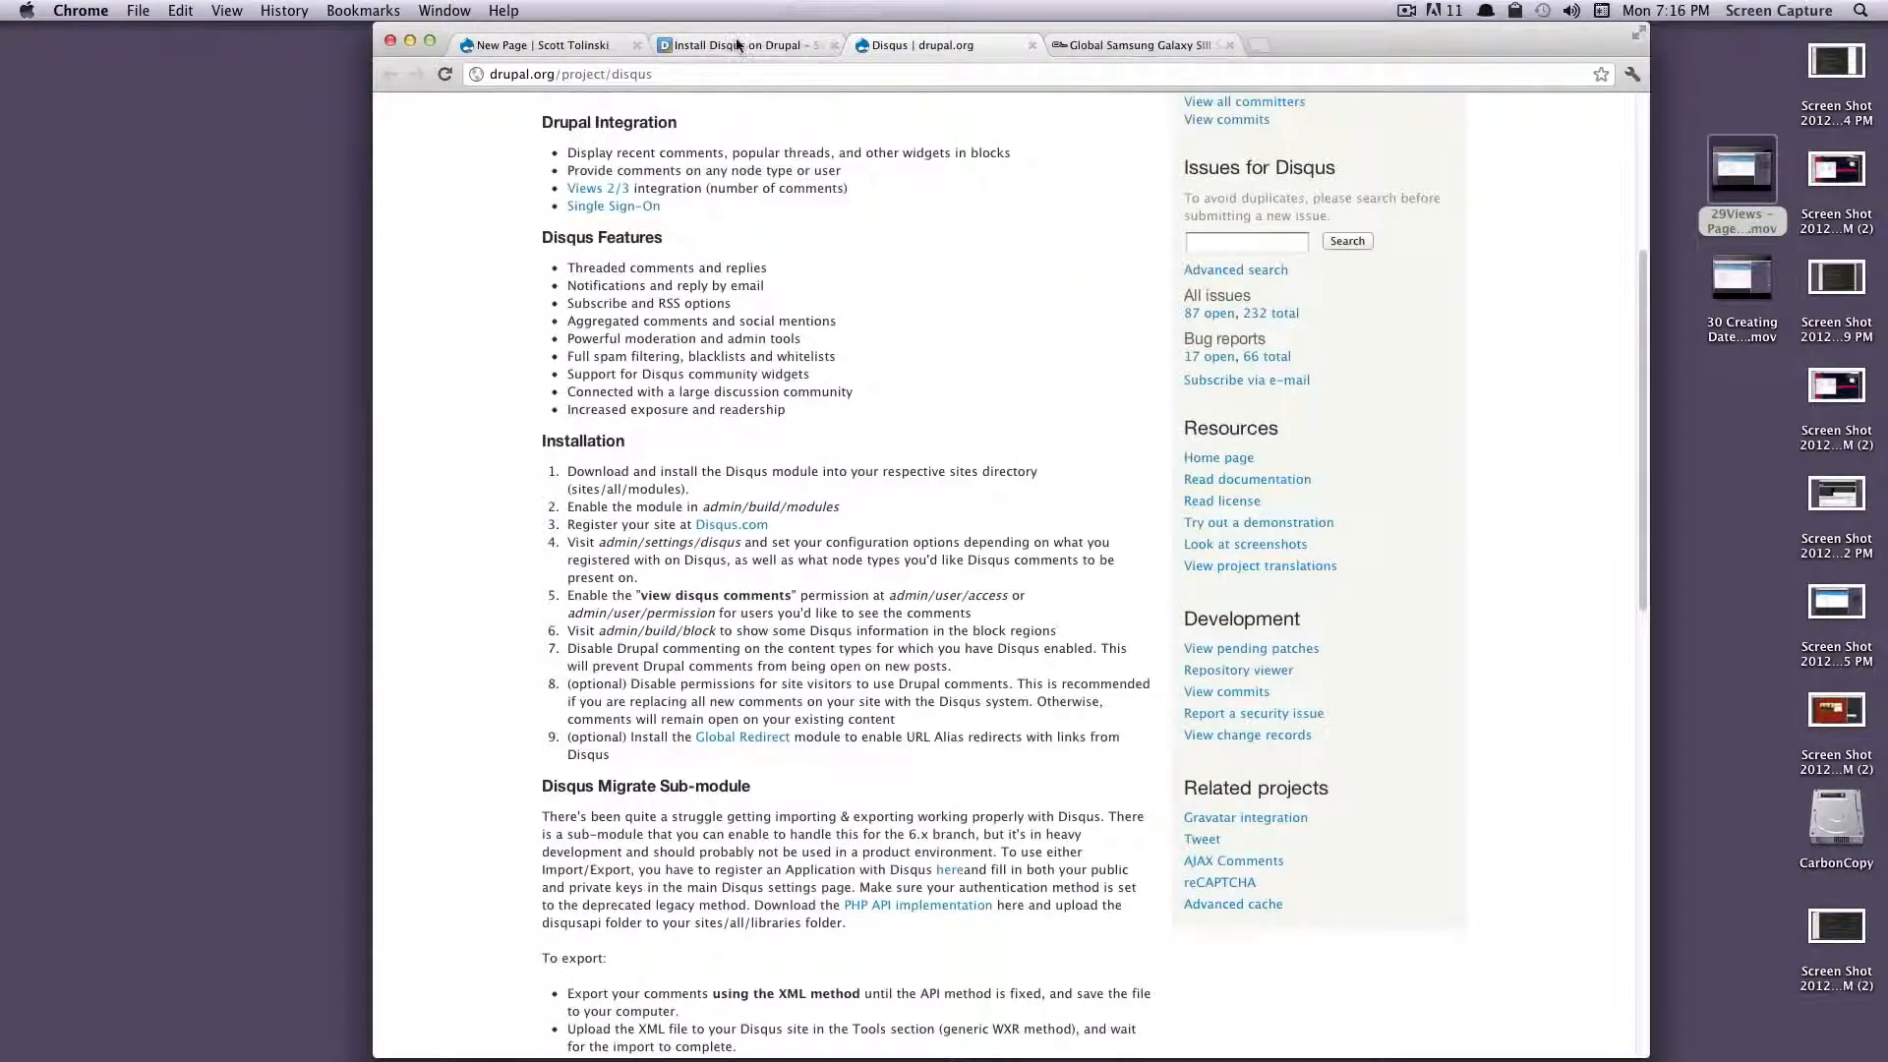
{"action": "left_click", "coordinate": [737, 45]}
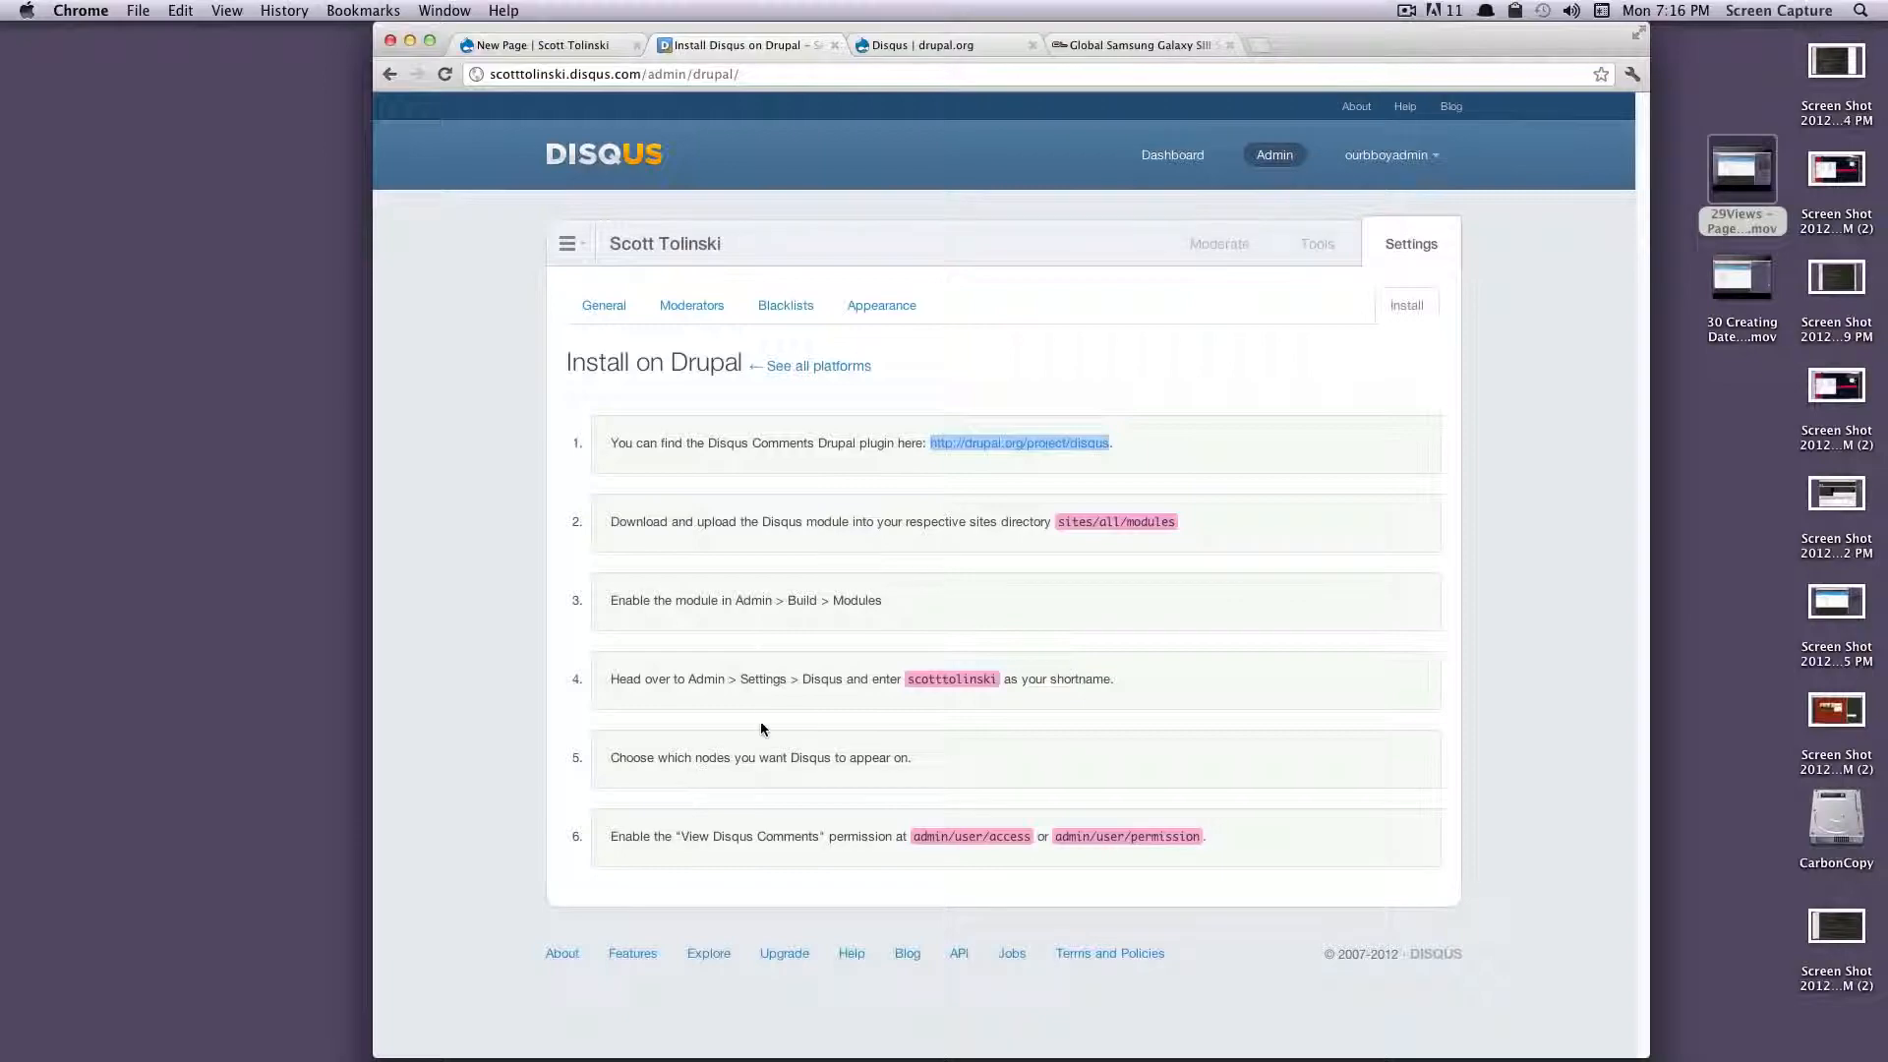
{"action": "left_click", "coordinate": [906, 45]}
{"action": "scroll", "coordinate": [725, 670], "scroll_direction": "down", "scroll_amount": 10}
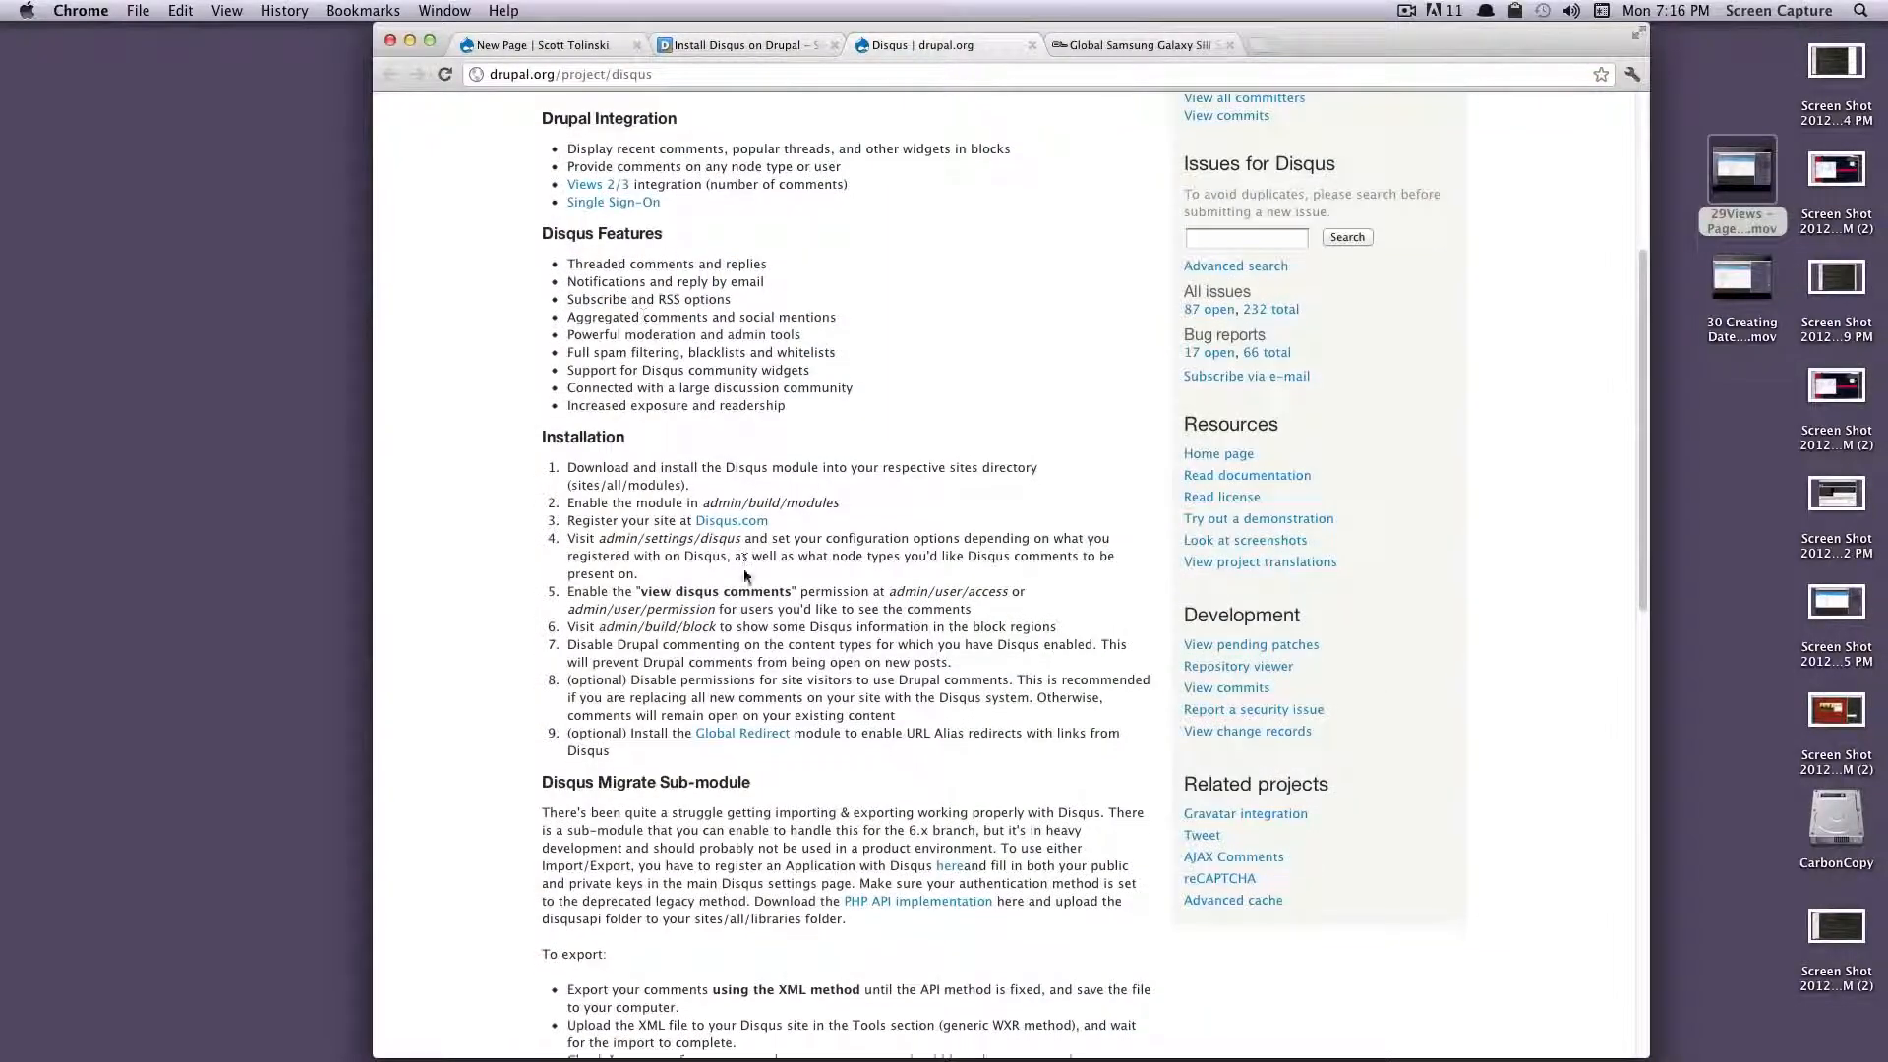
{"action": "scroll", "coordinate": [724, 670], "scroll_direction": "down", "scroll_amount": 3}
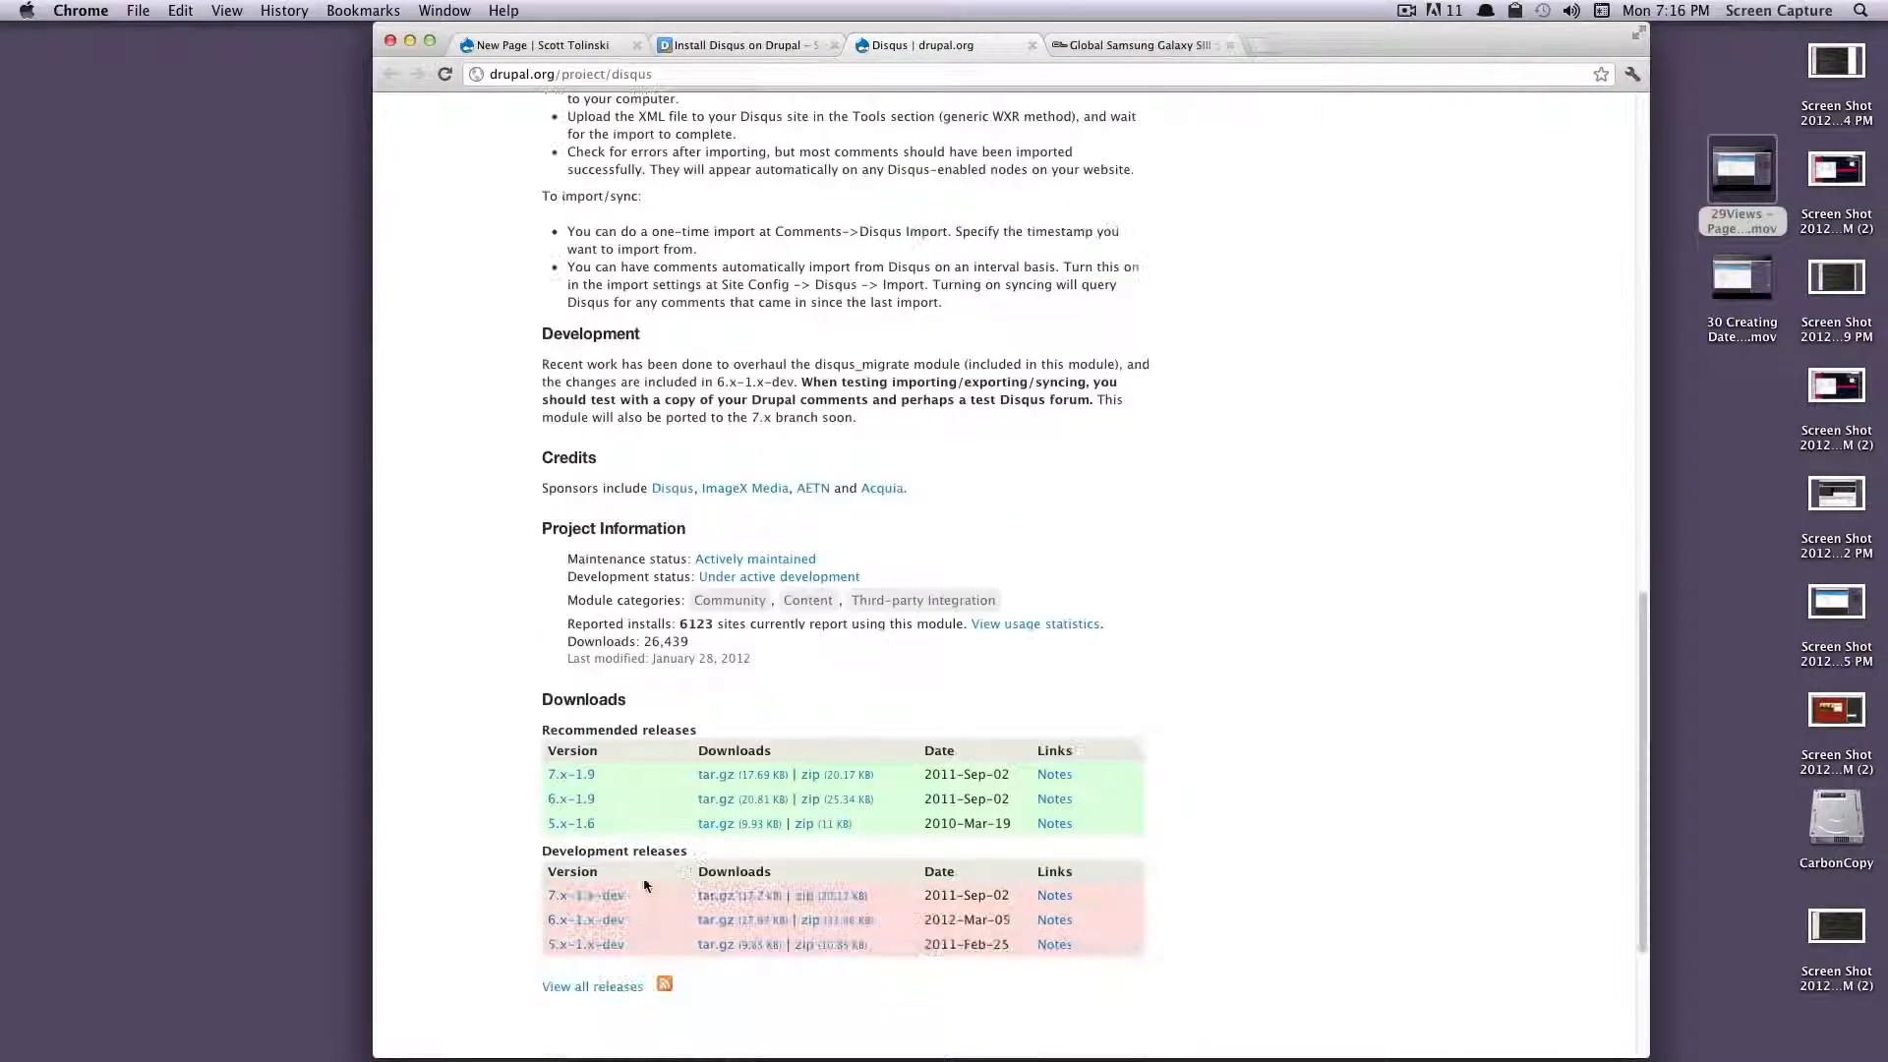
{"action": "left_click", "coordinate": [727, 776]}
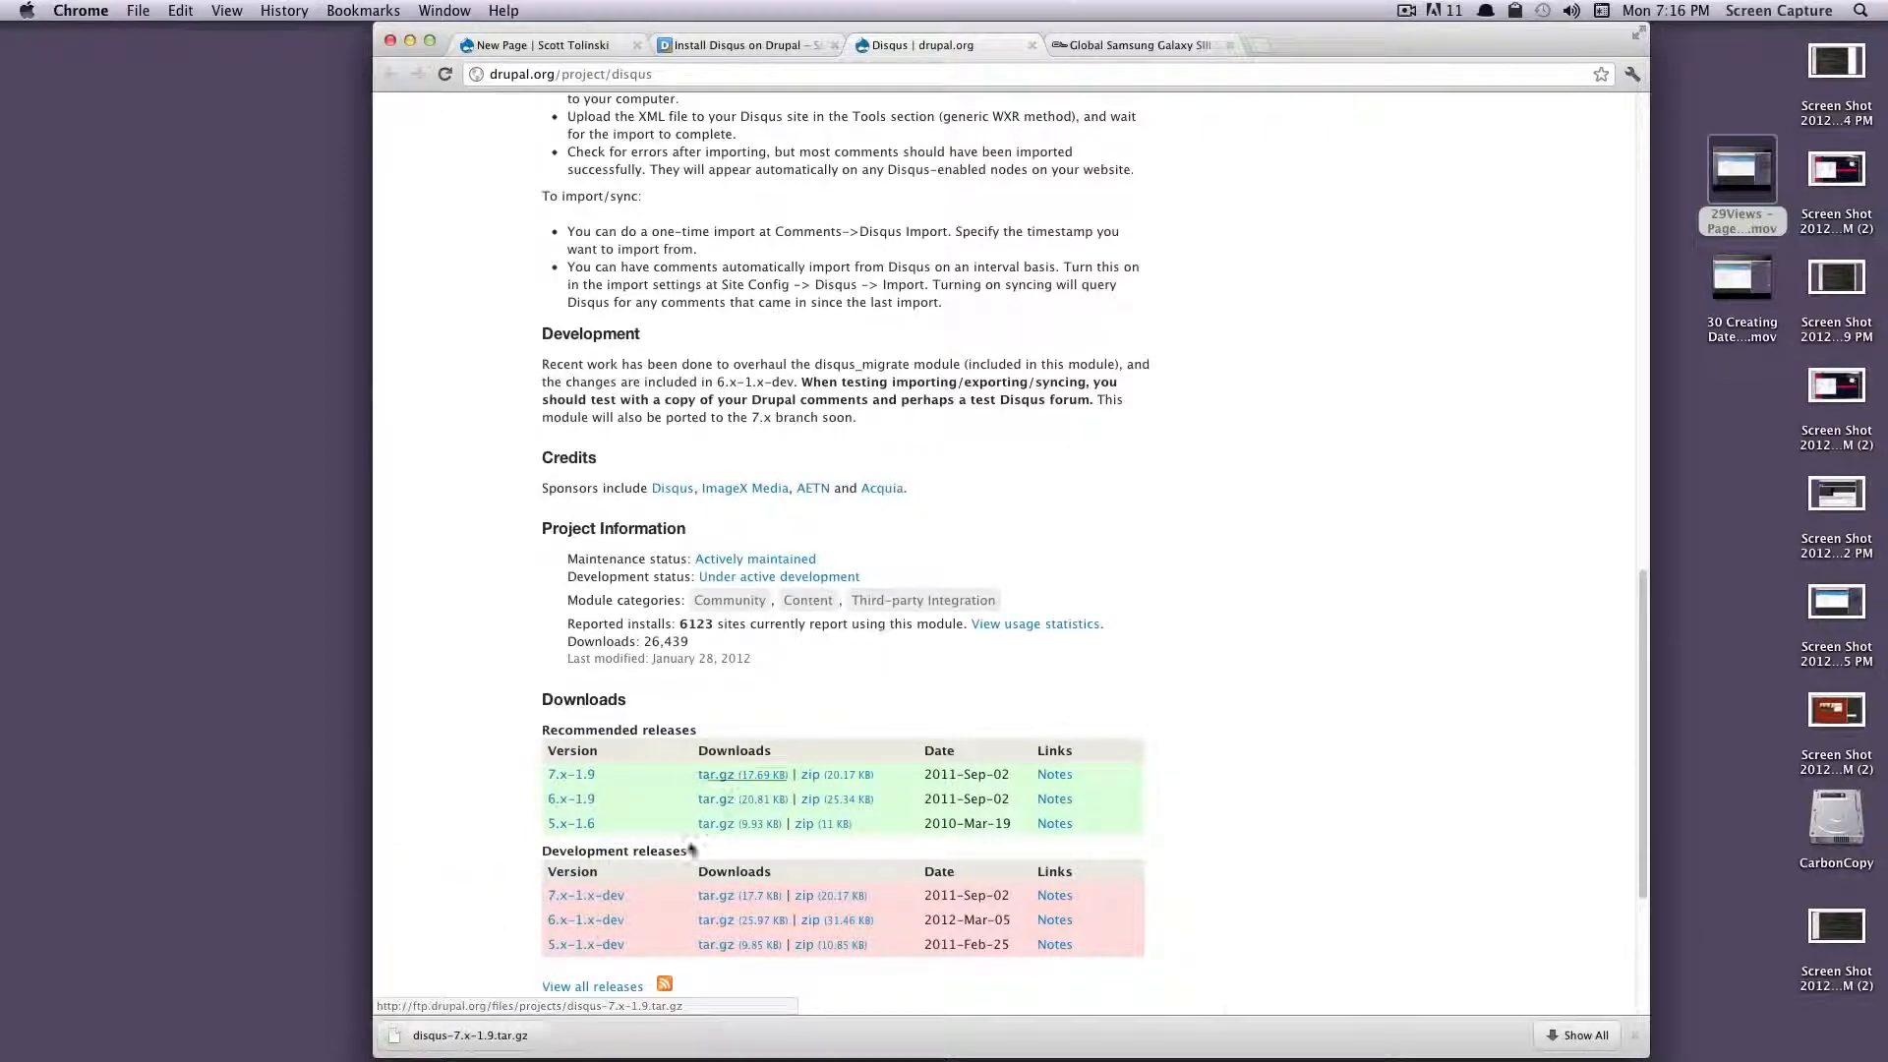
{"action": "left_click", "coordinate": [462, 1040]}
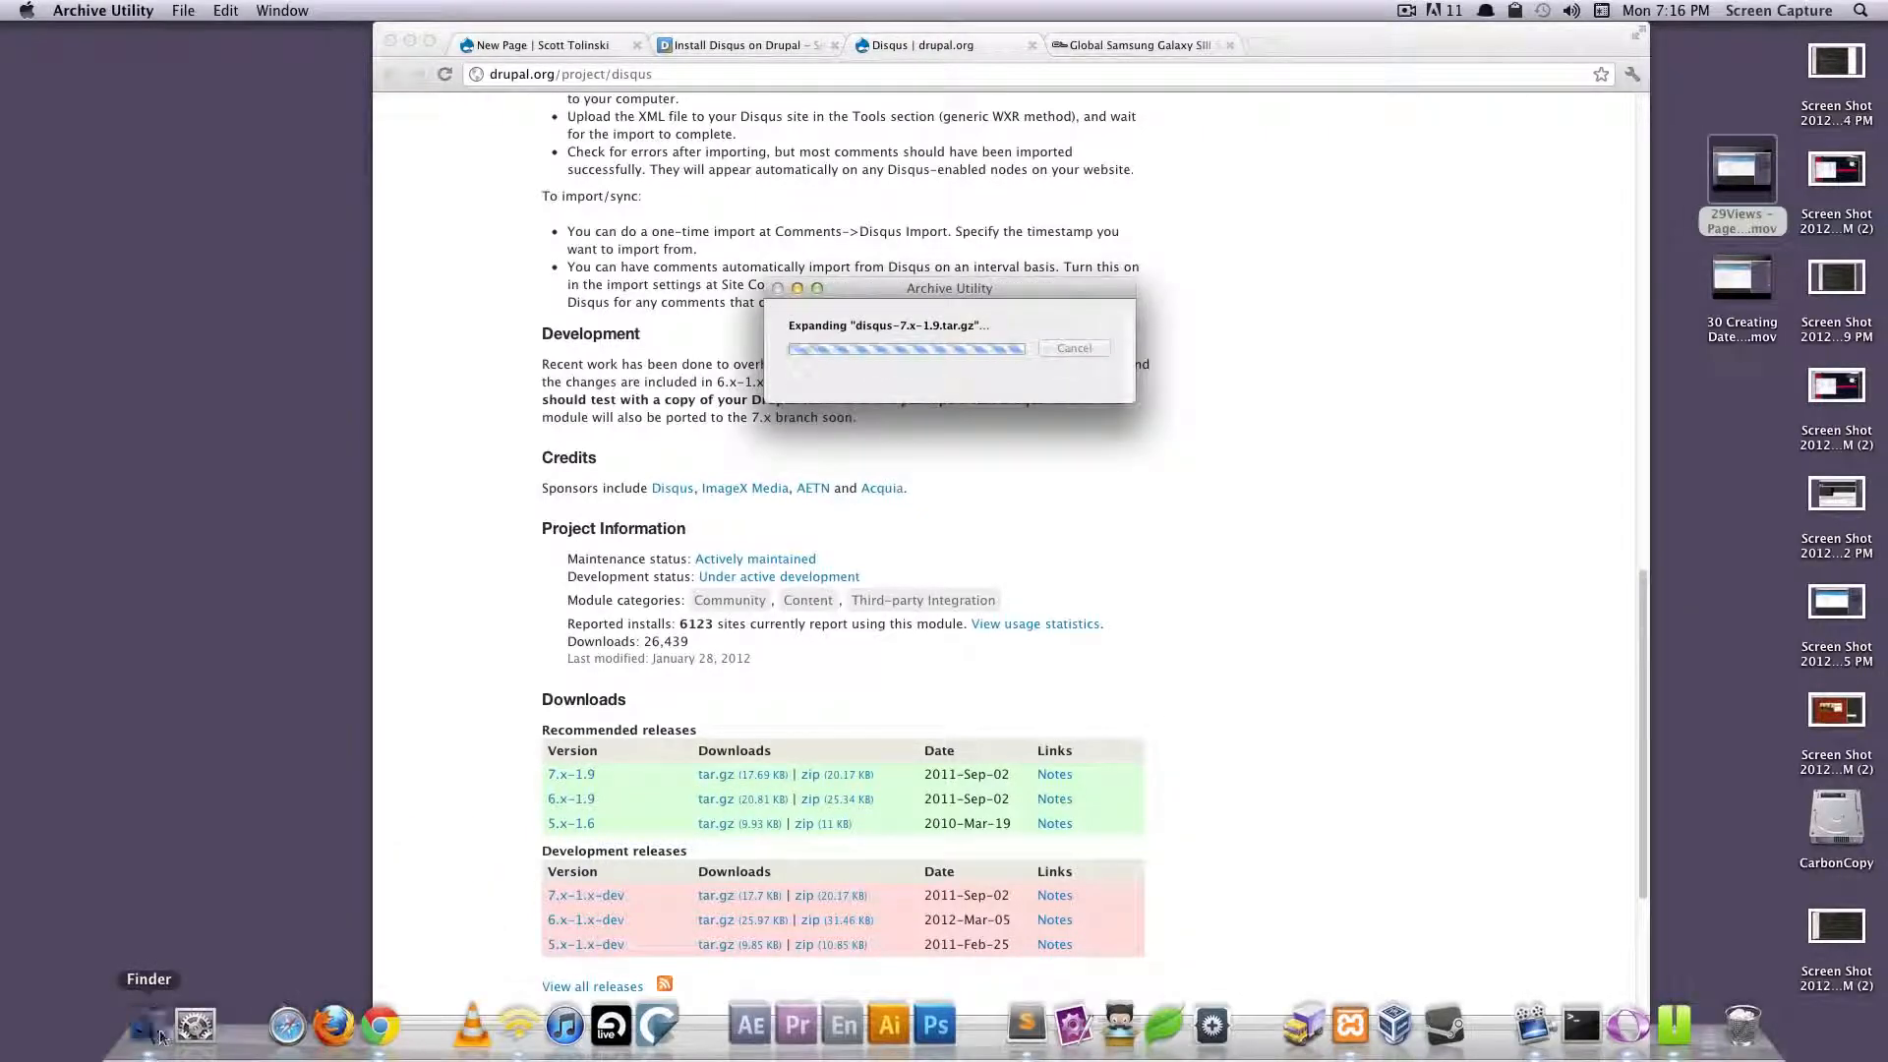
In a new Finder window, go to the sites folder of the st site in htdocs and expand its all folder
{"action": "key", "text": "super+n"}
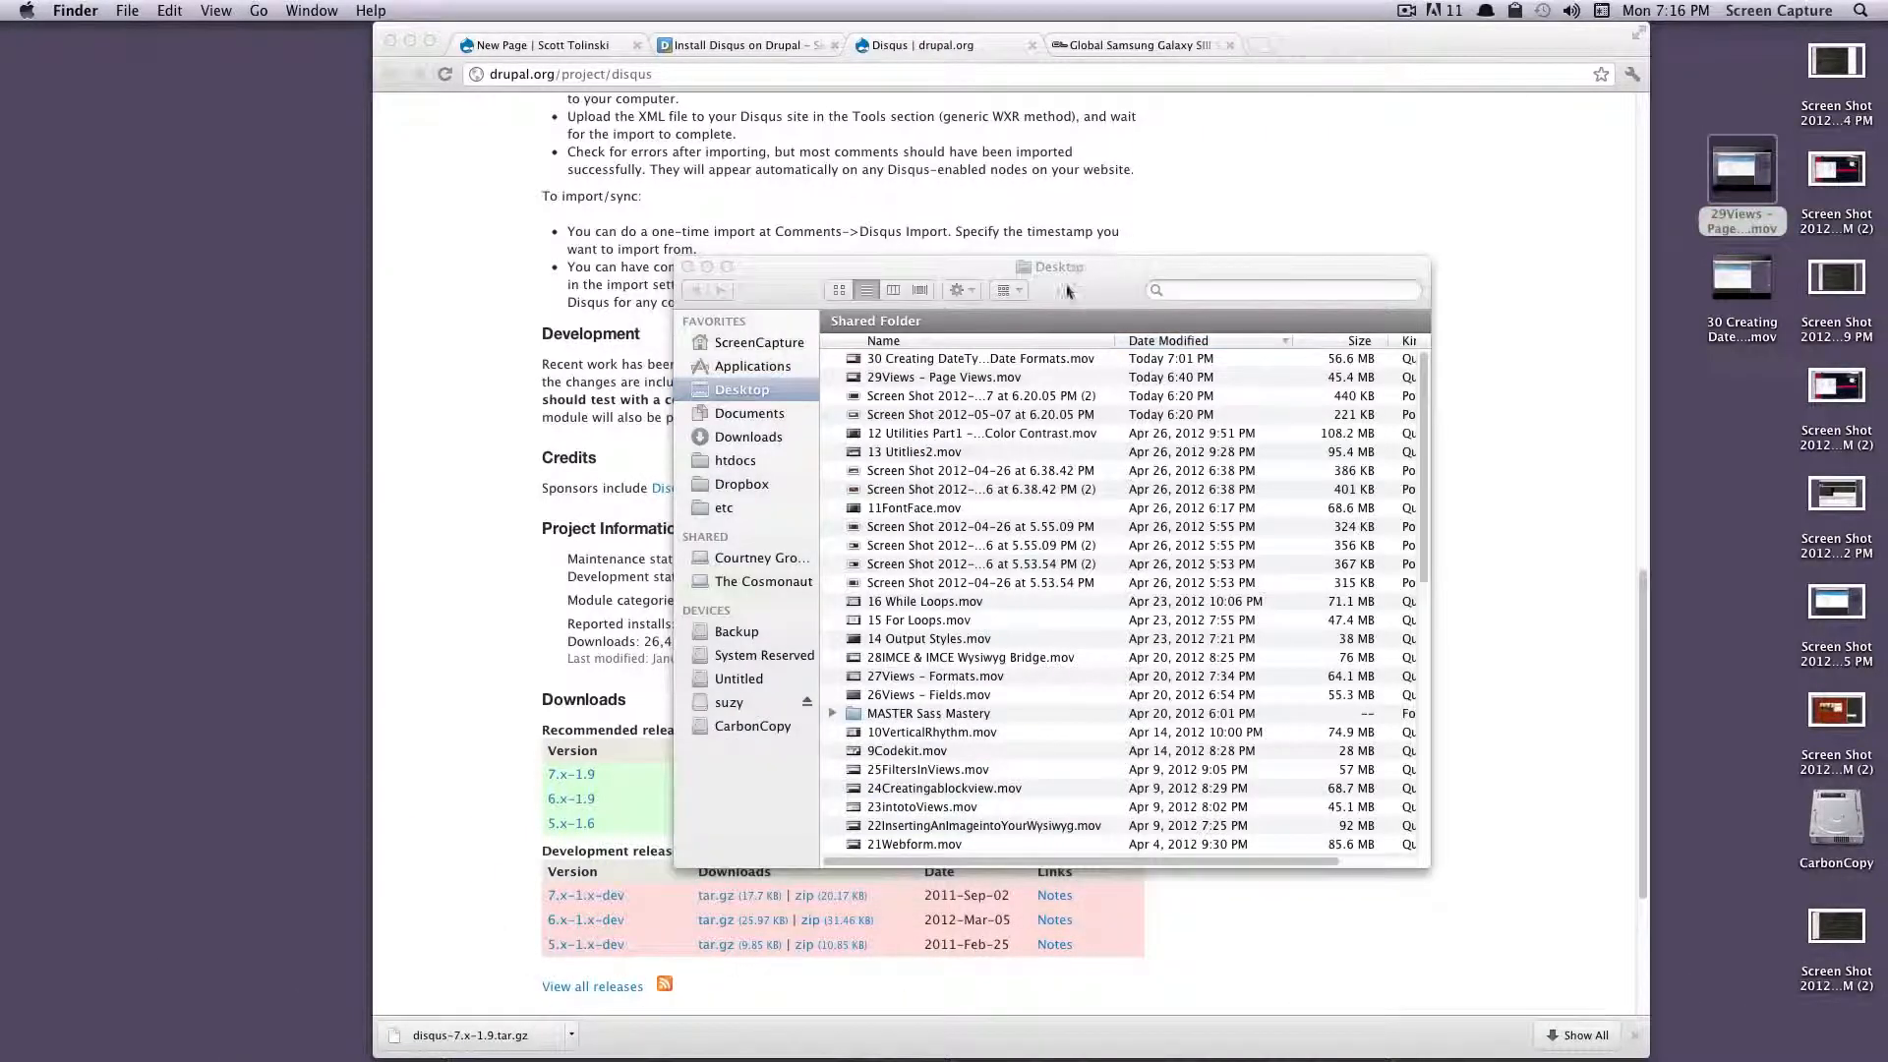
{"action": "left_click_drag", "start_coordinate": [1075, 282], "coordinate": [1377, 274]}
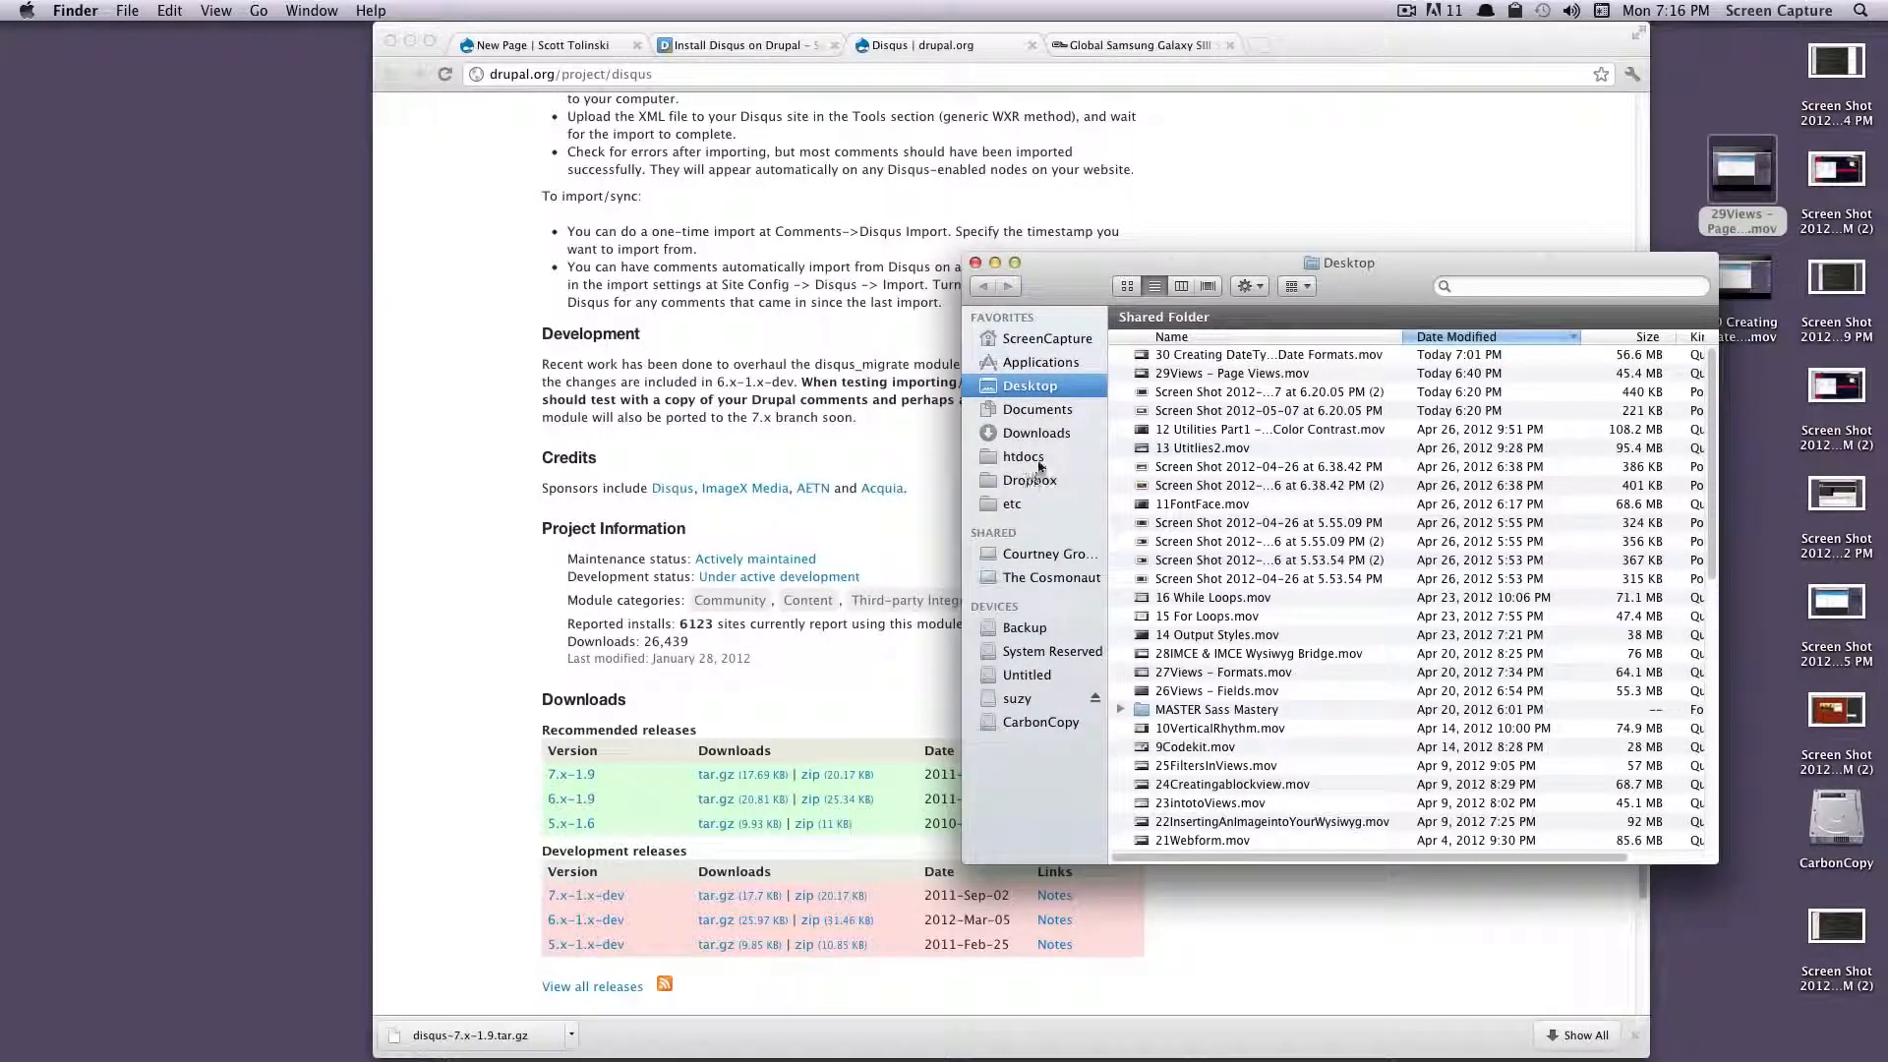
{"action": "left_click", "coordinate": [1040, 460]}
{"action": "double_click", "coordinate": [1146, 630]}
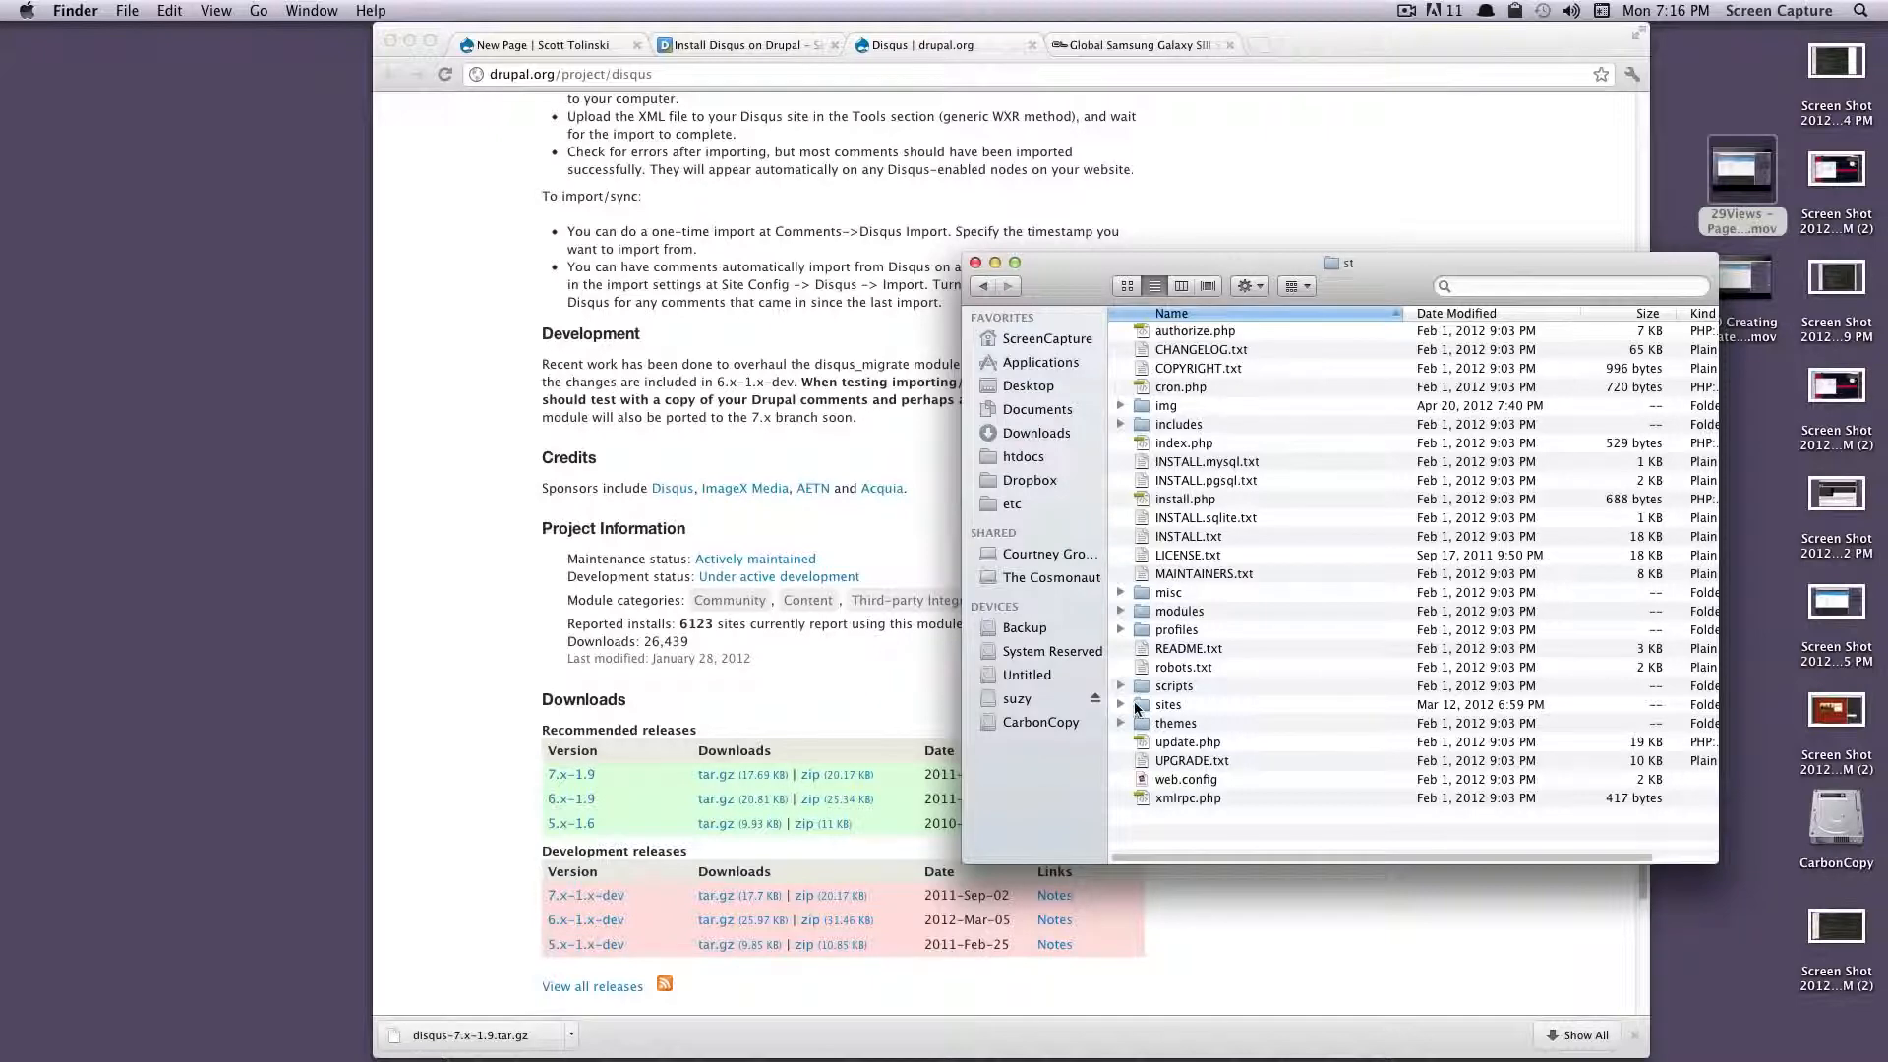
{"action": "double_click", "coordinate": [1143, 708]}
{"action": "left_click", "coordinate": [1120, 331]}
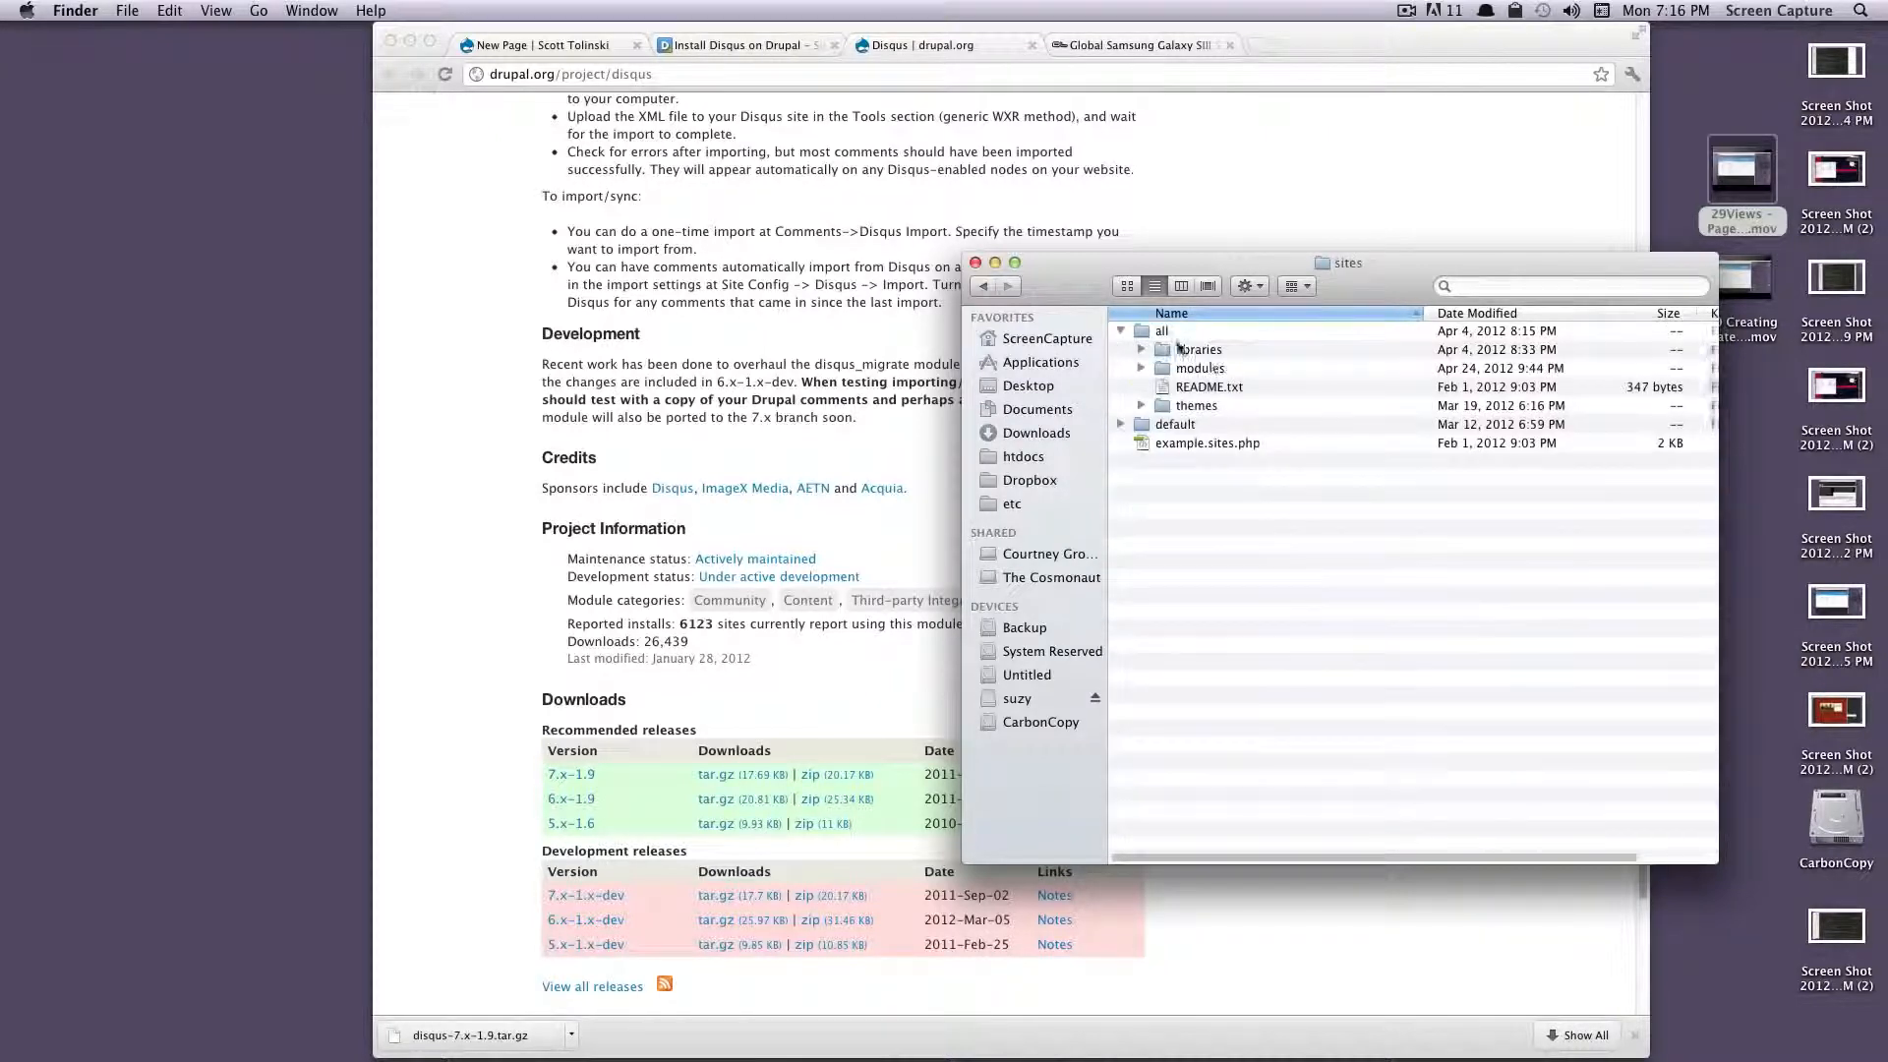
Move the extracted disqus folder from Downloads into the modules folder under sites/all
{"action": "key", "text": "super+grave"}
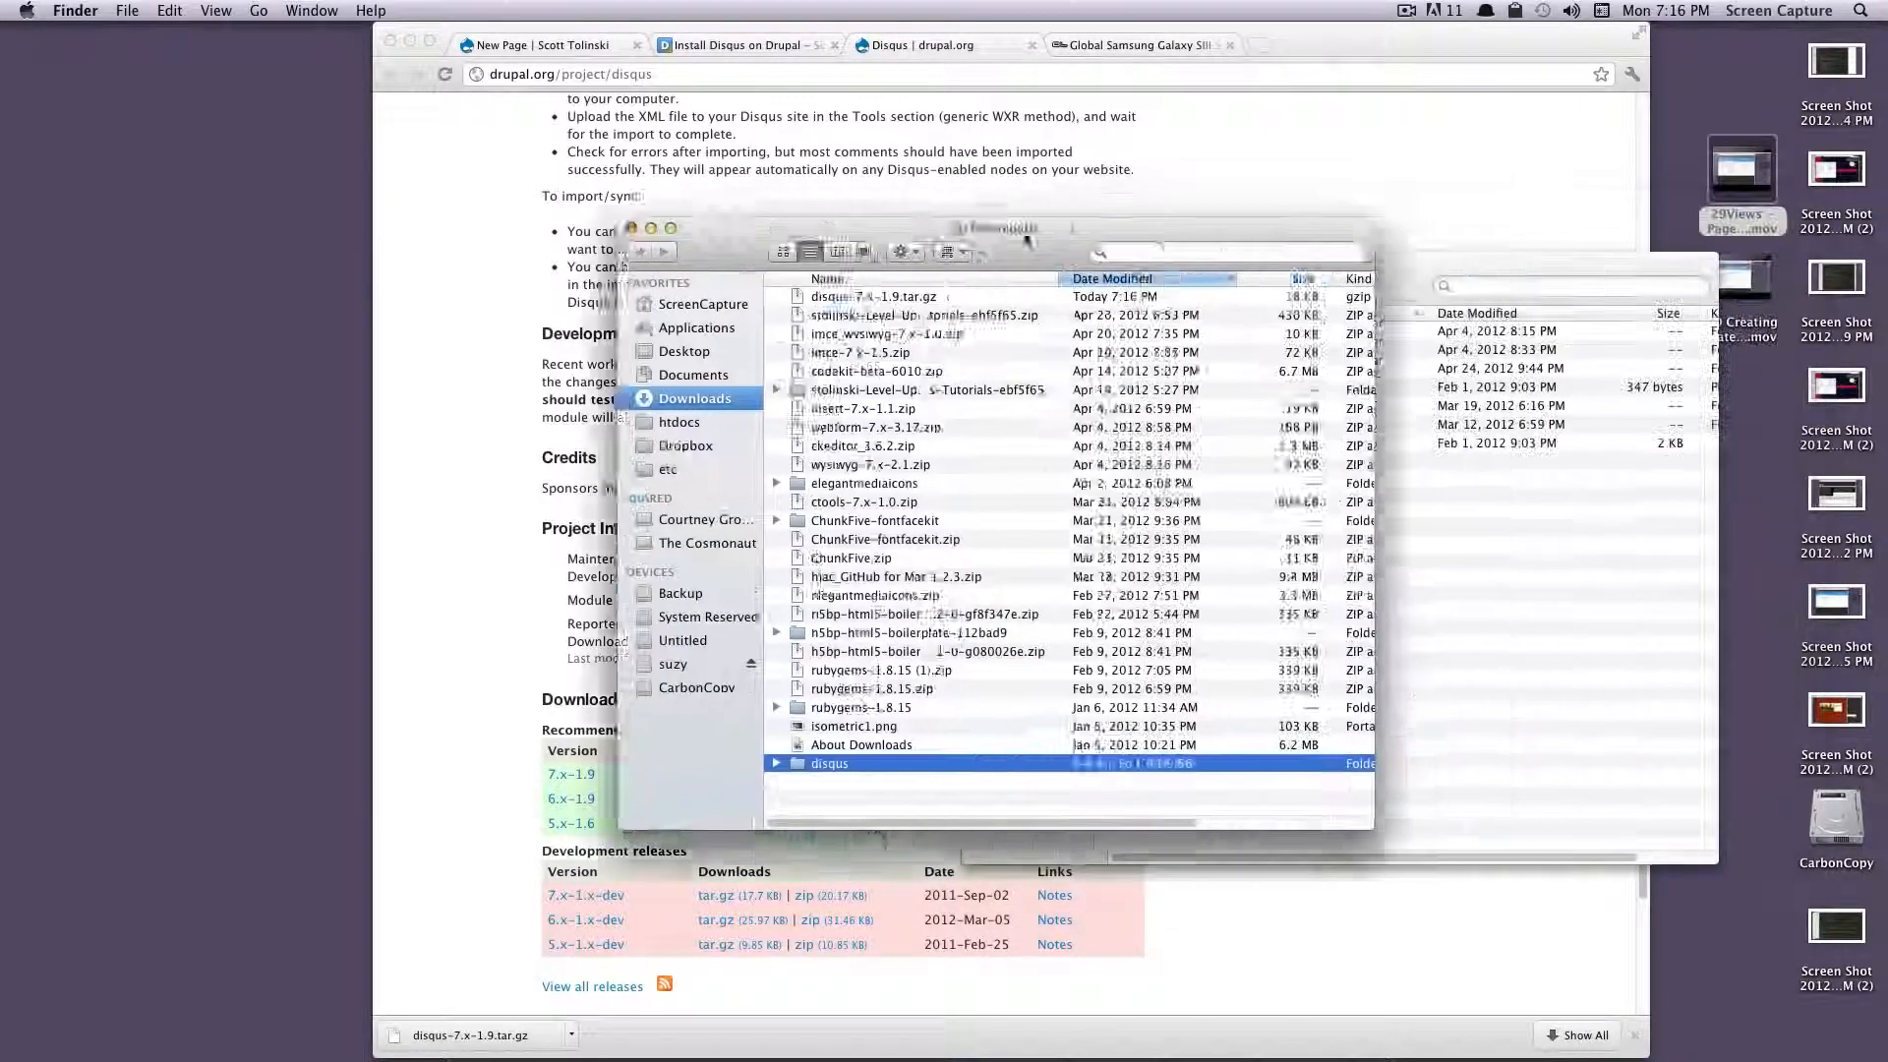
{"action": "left_click_drag", "start_coordinate": [1020, 238], "coordinate": [633, 175]}
{"action": "left_click_drag", "start_coordinate": [411, 705], "coordinate": [1177, 370]}
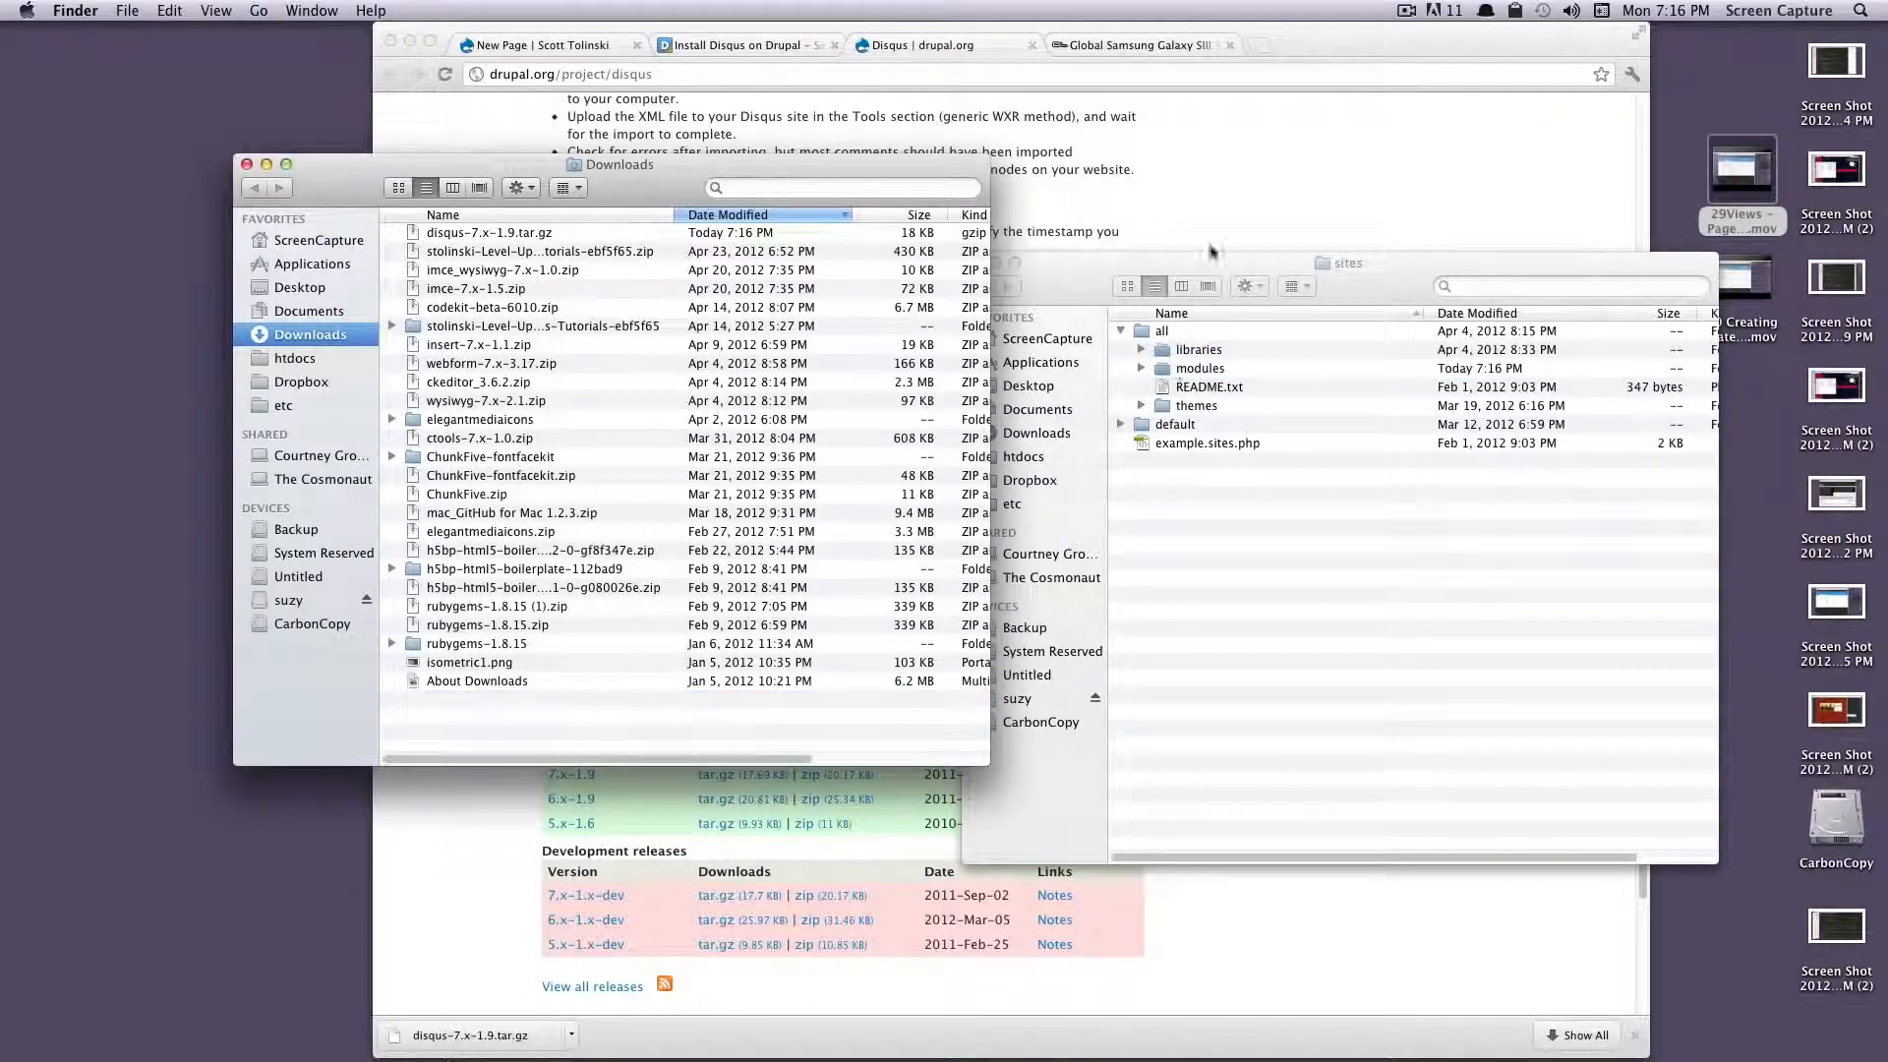
Return to Chrome, close the drupal.org Disqus page and review the Drupal install steps for uploading and enabling the module
{"action": "left_click", "coordinate": [1217, 198]}
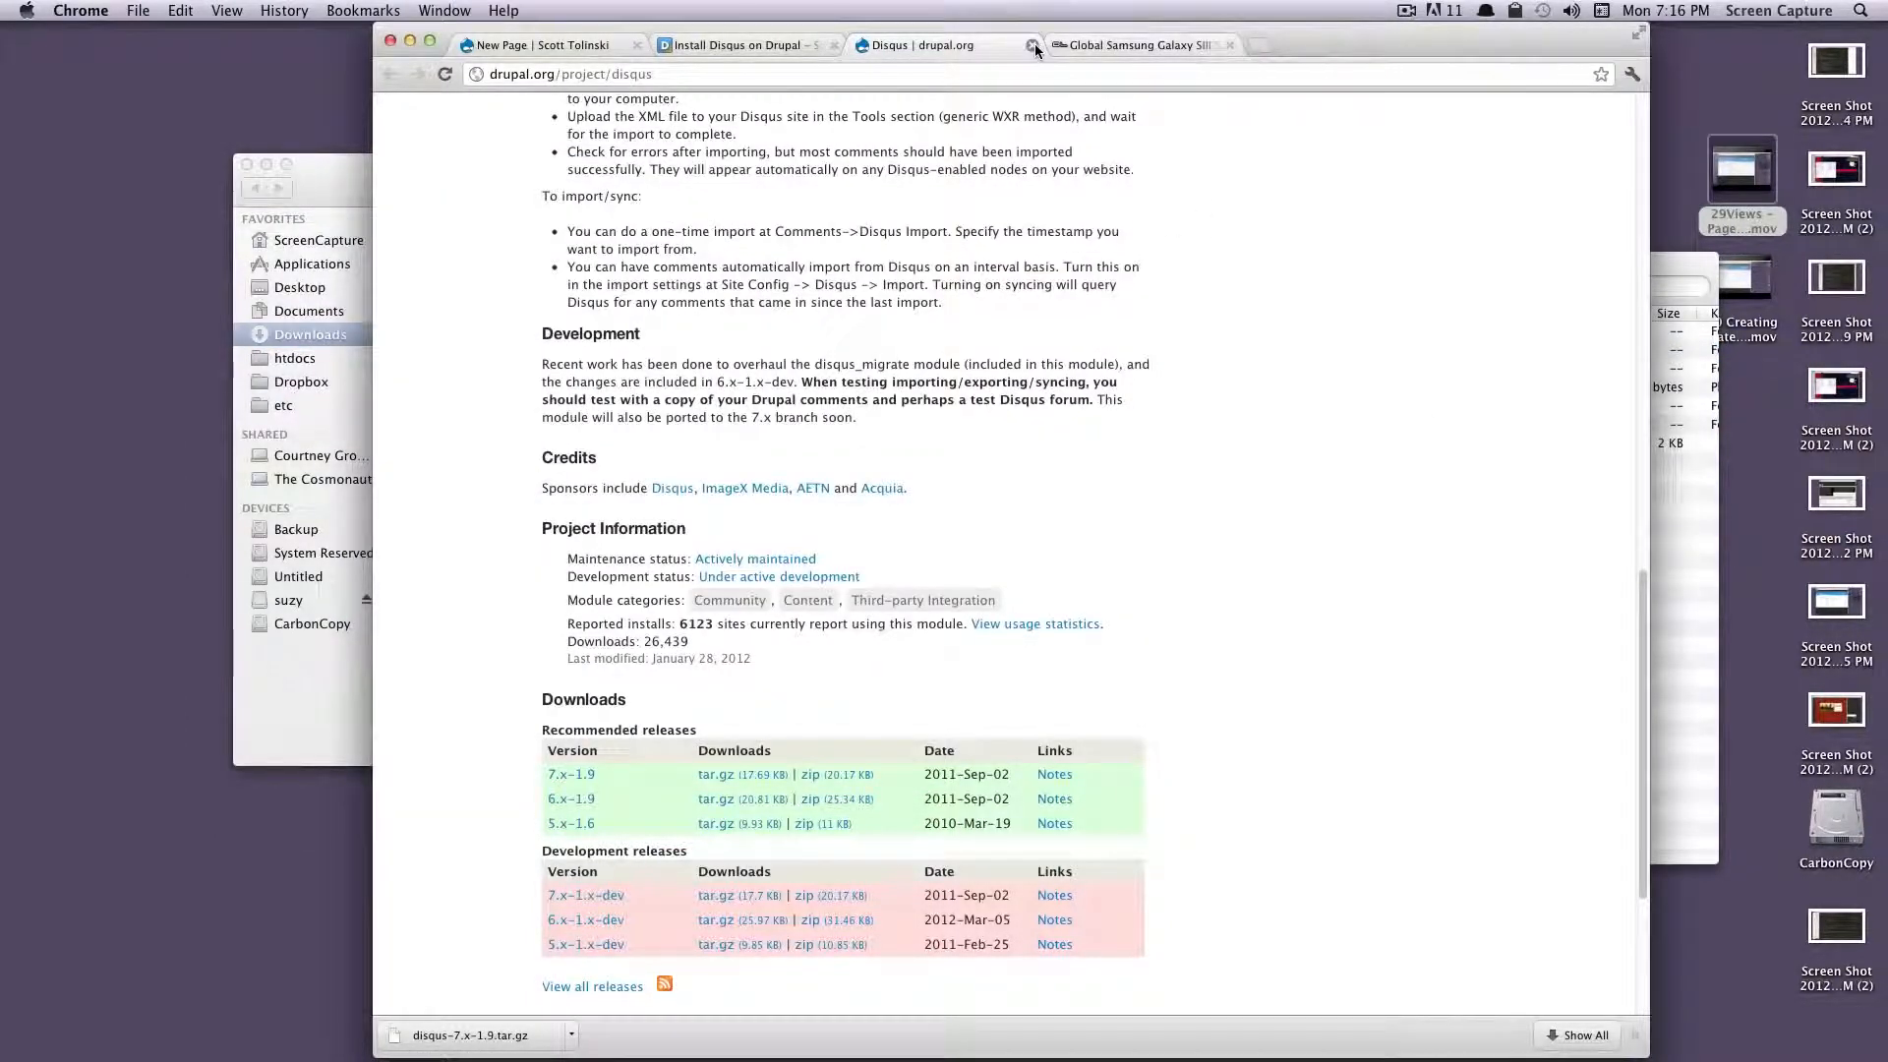
{"action": "left_click", "coordinate": [1032, 44]}
{"action": "left_click_drag", "start_coordinate": [664, 526], "coordinate": [1177, 526]}
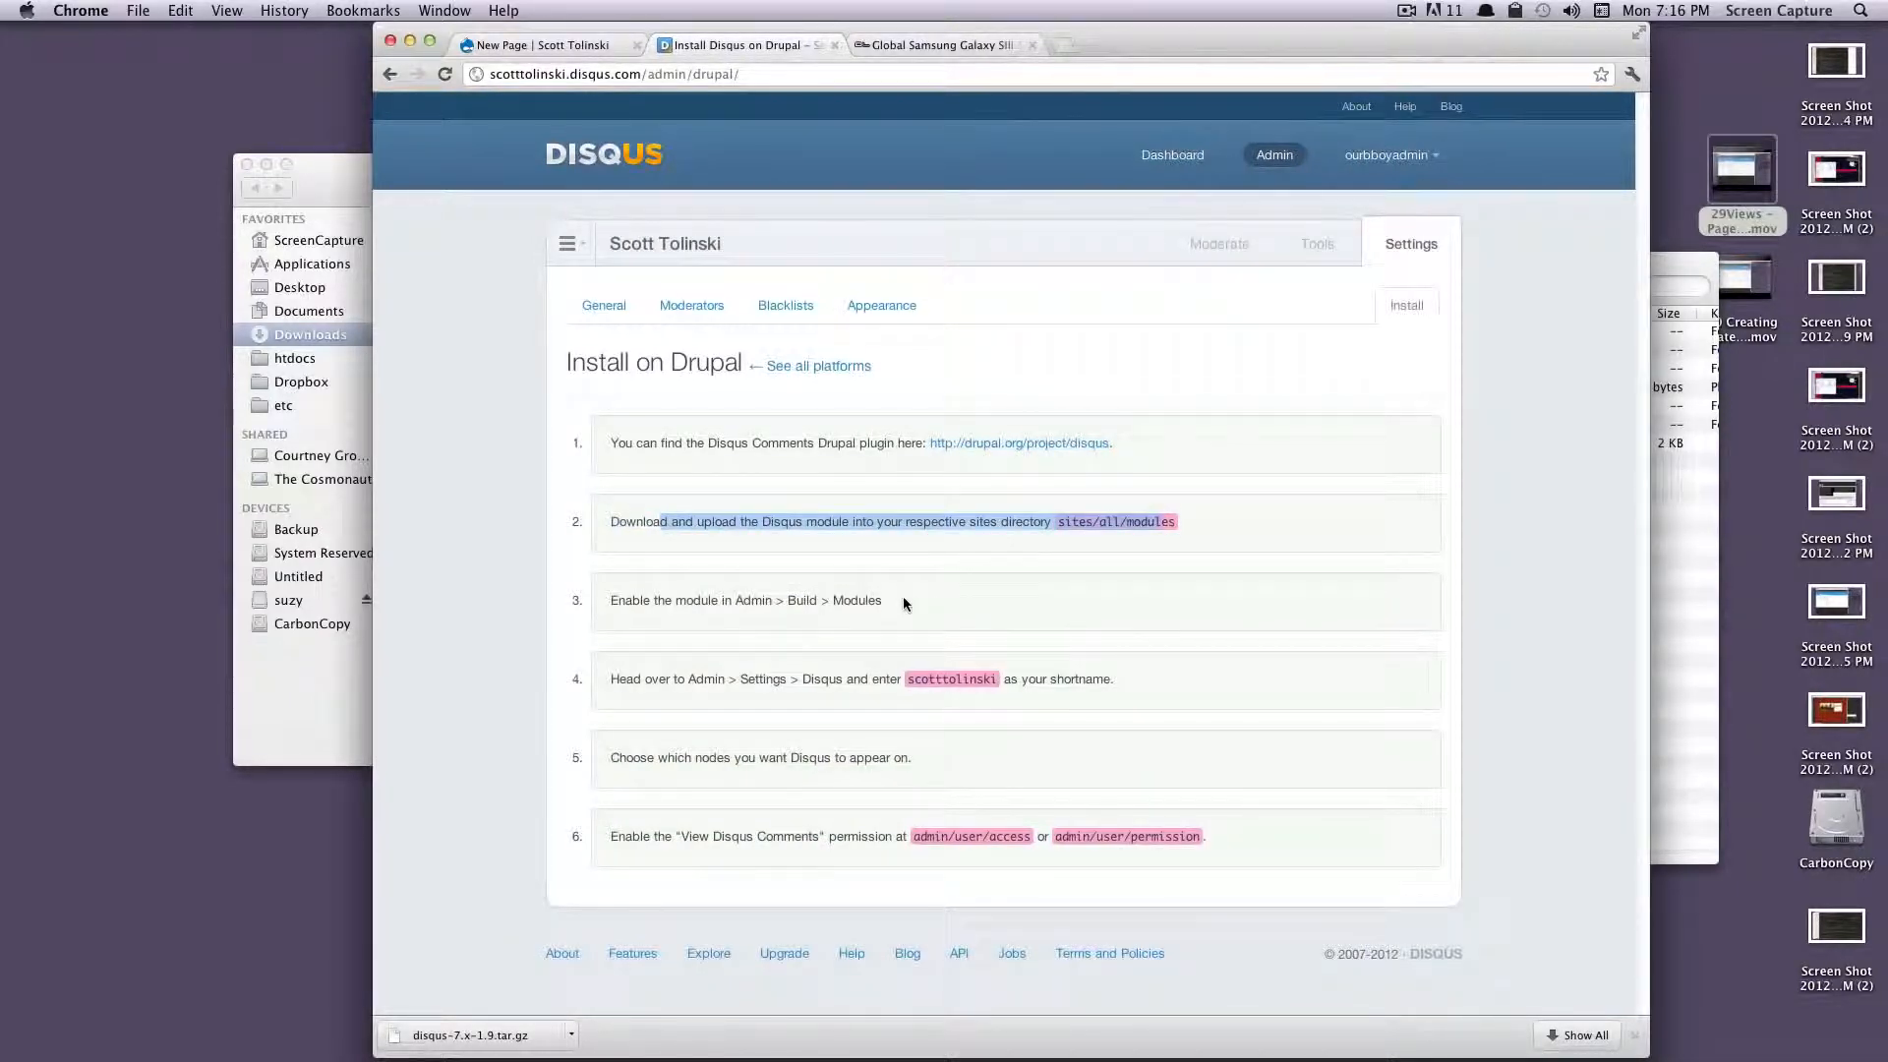
{"action": "left_click_drag", "start_coordinate": [903, 602], "coordinate": [600, 596]}
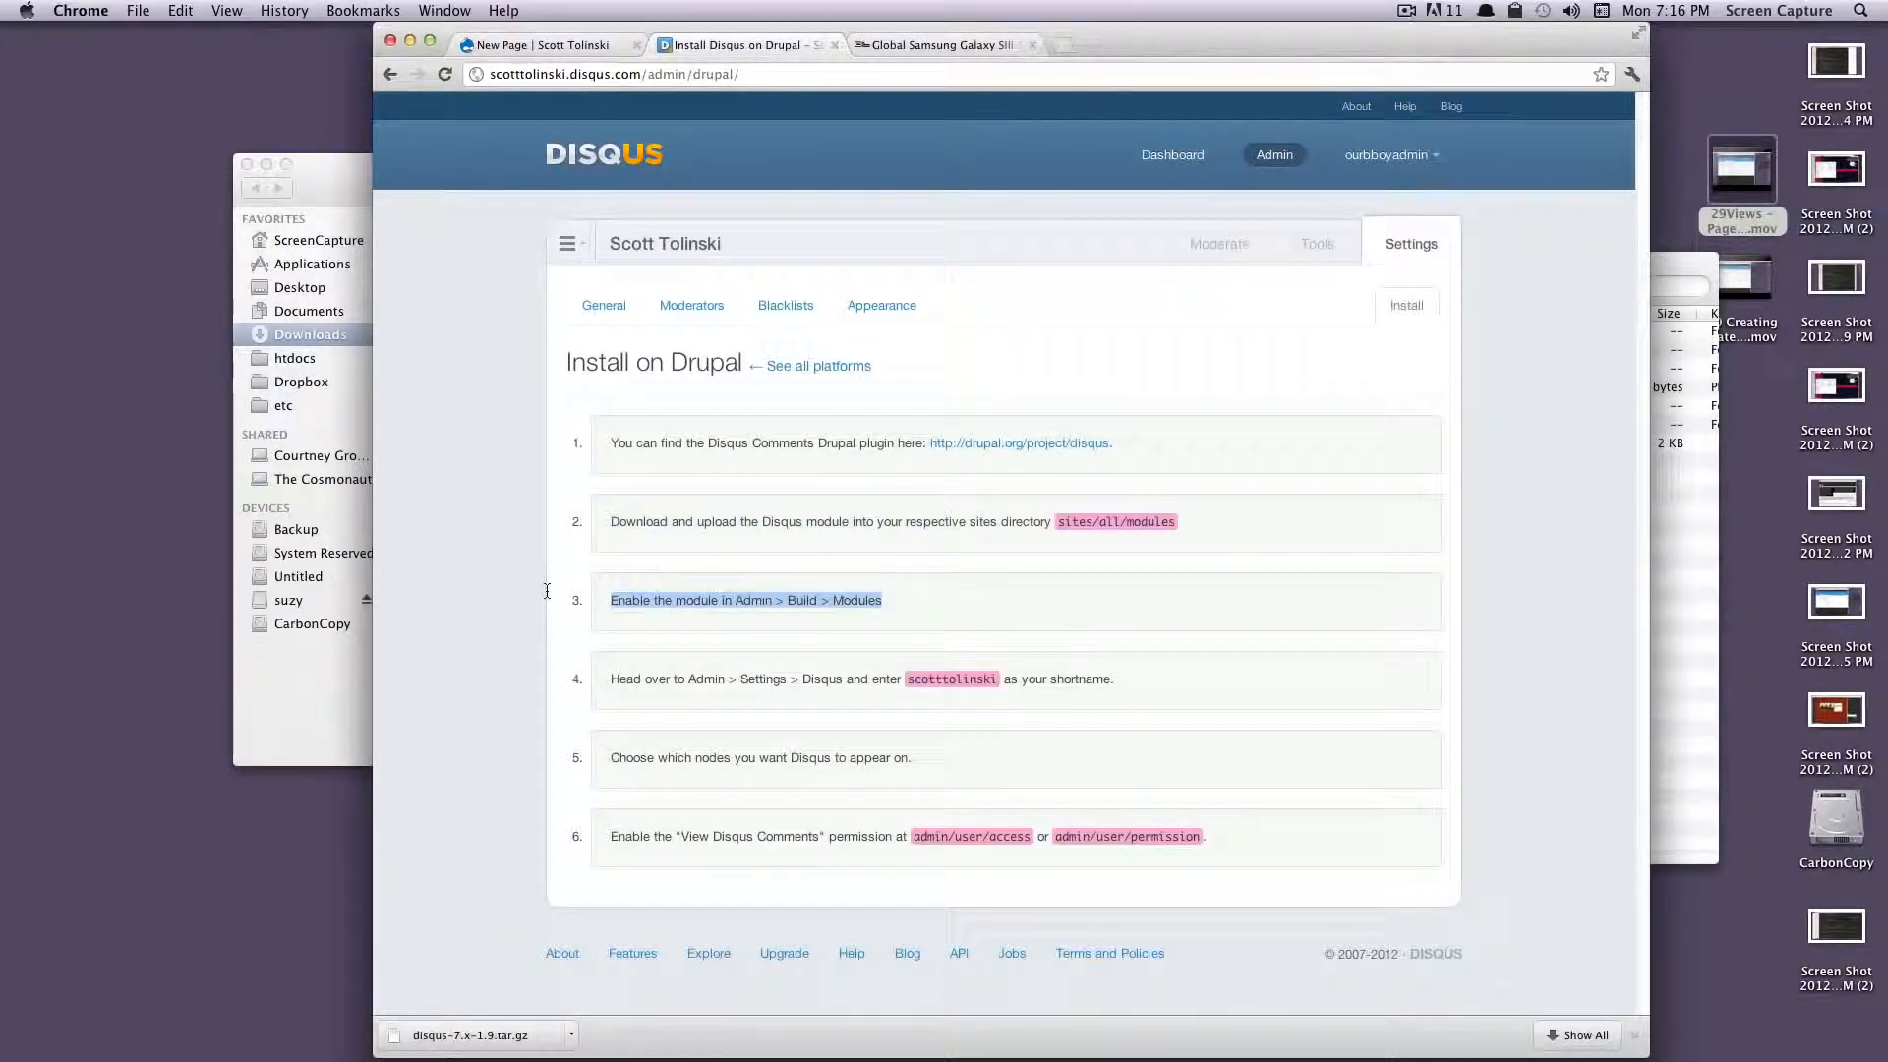
Find the Disqus module in the local Drupal site's module list, enable it and save the configuration
{"action": "left_click", "coordinate": [547, 46]}
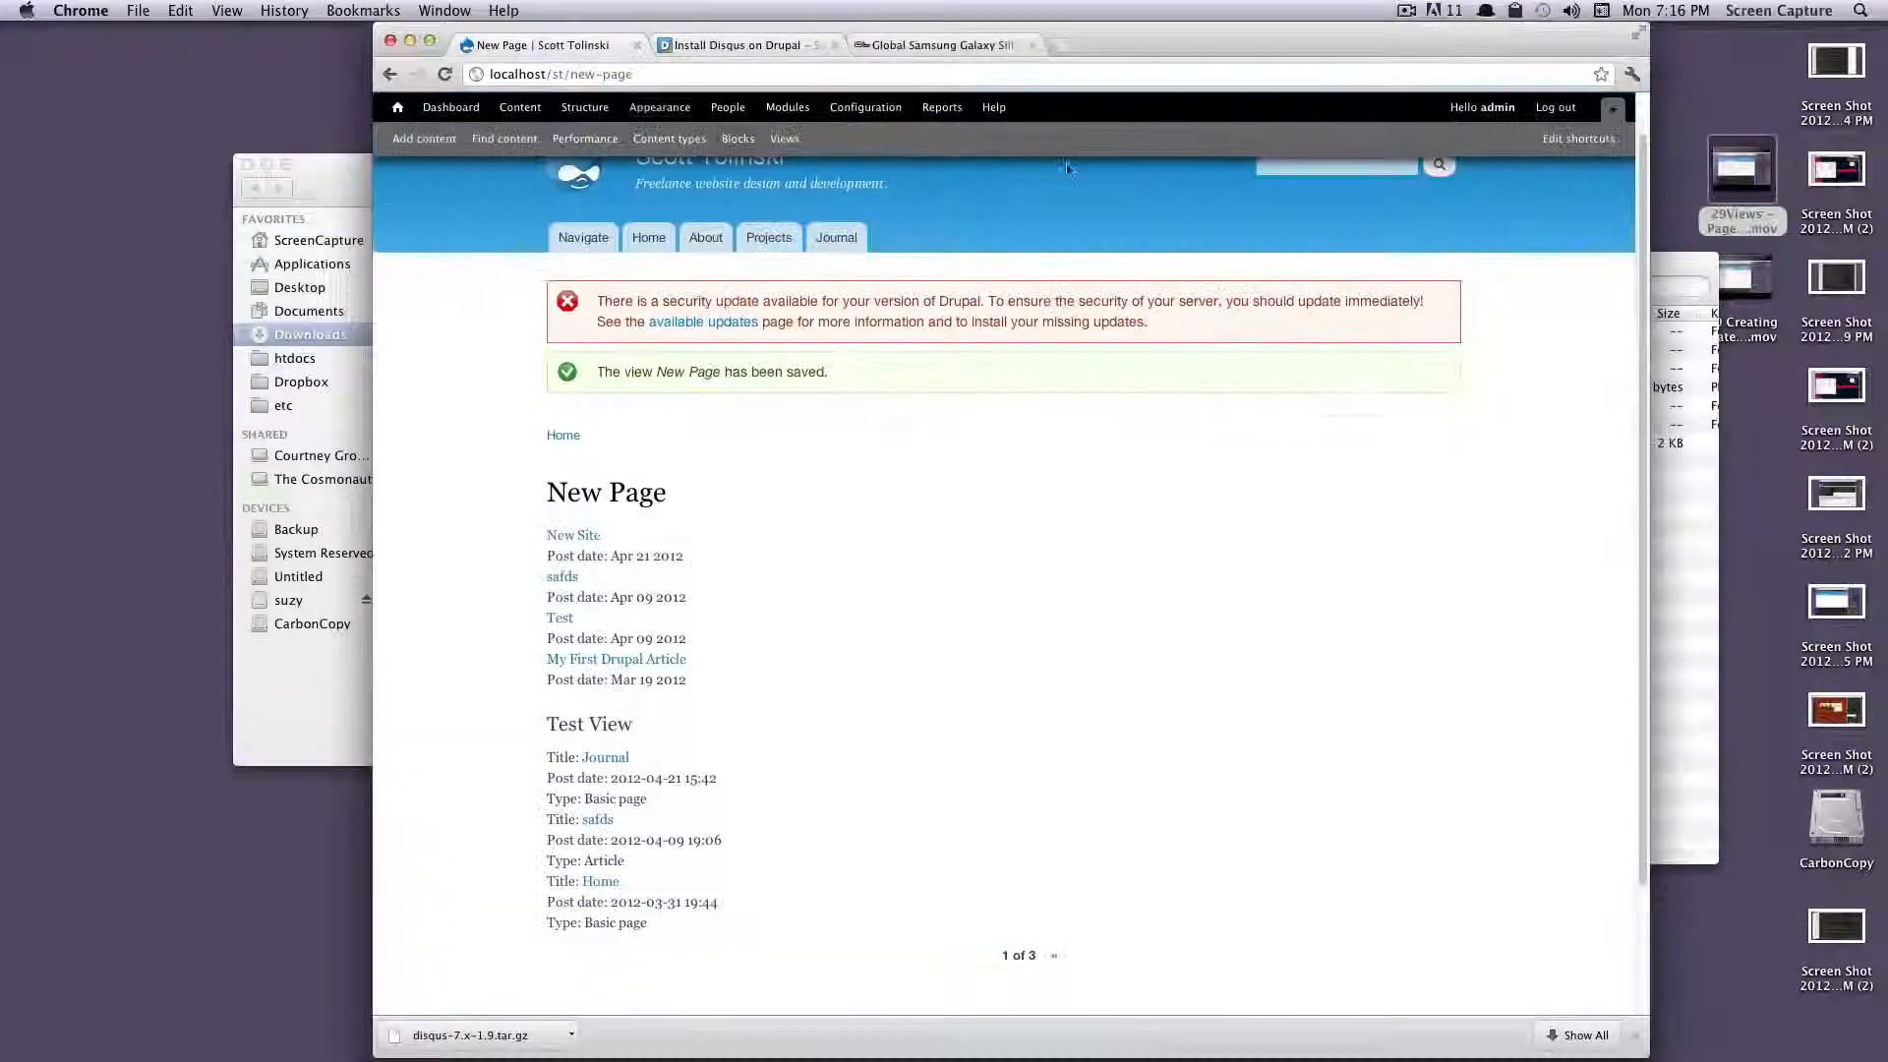
{"action": "left_click", "coordinate": [776, 110]}
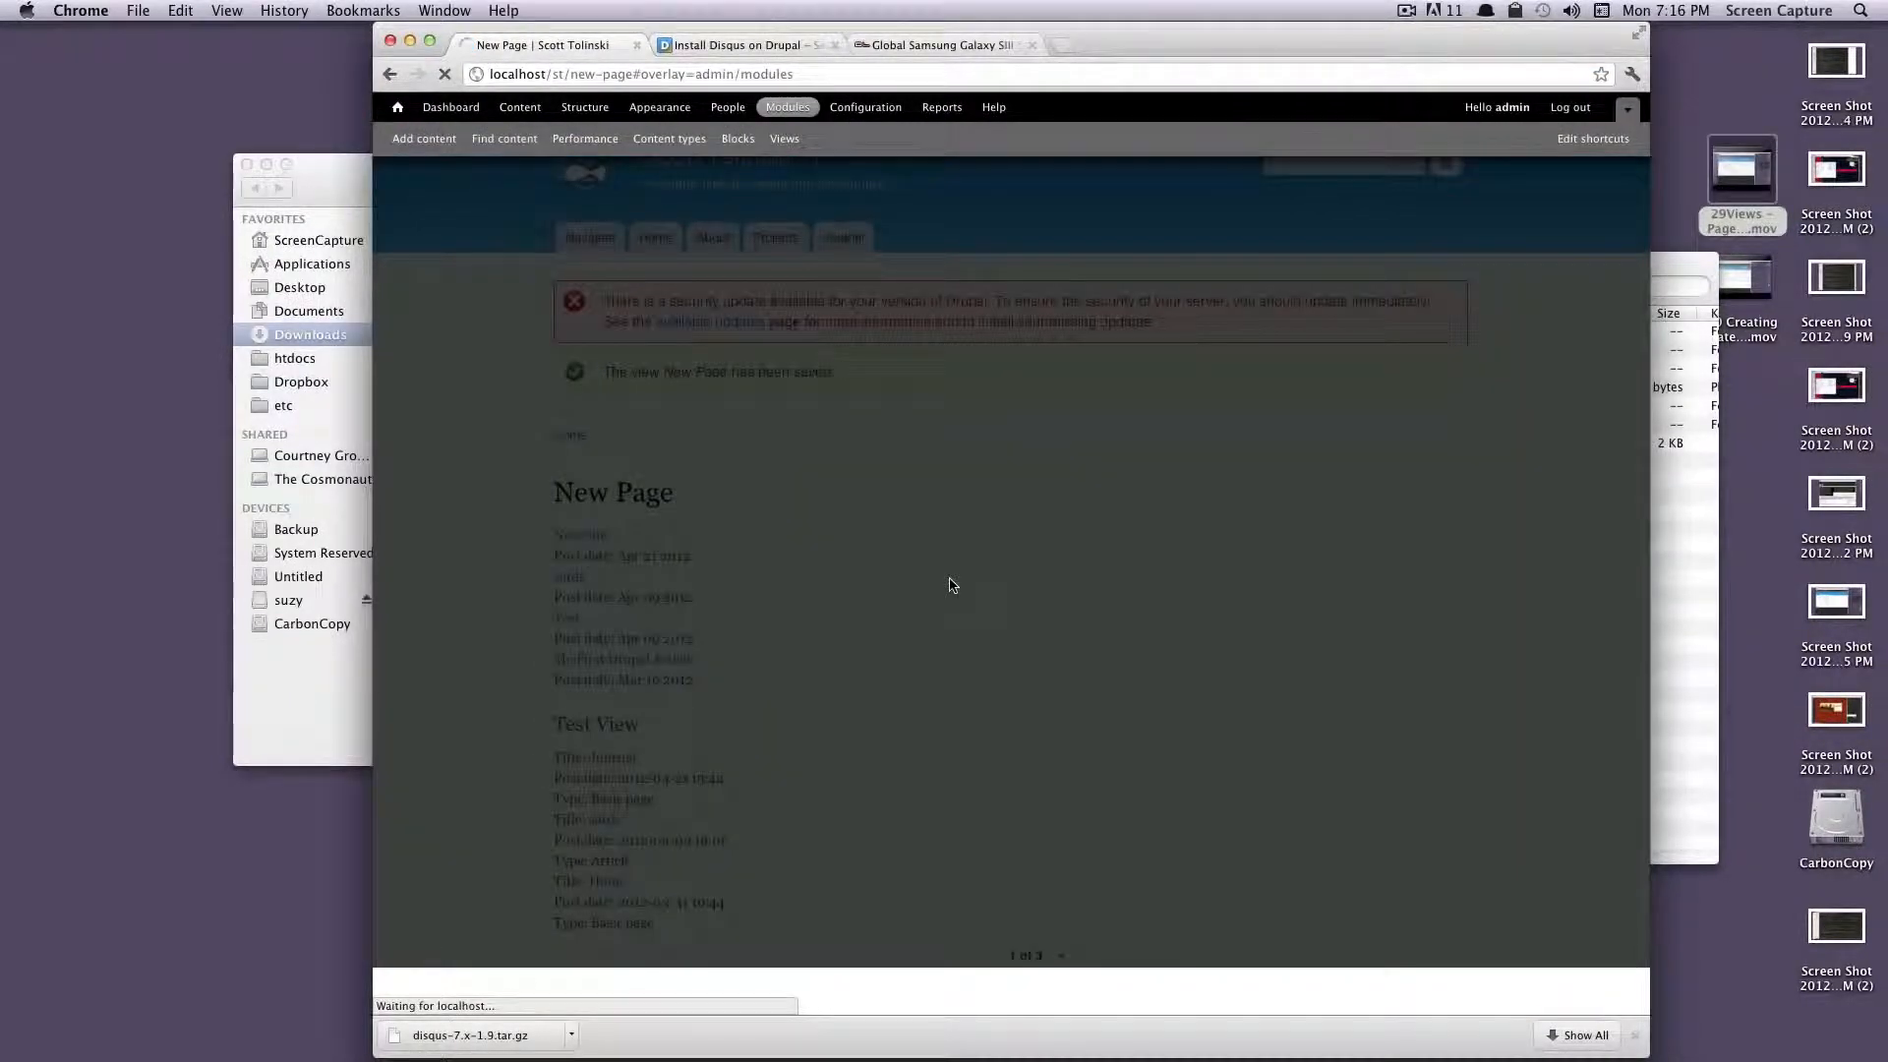
{"action": "scroll", "coordinate": [953, 590], "scroll_direction": "down", "scroll_amount": 15}
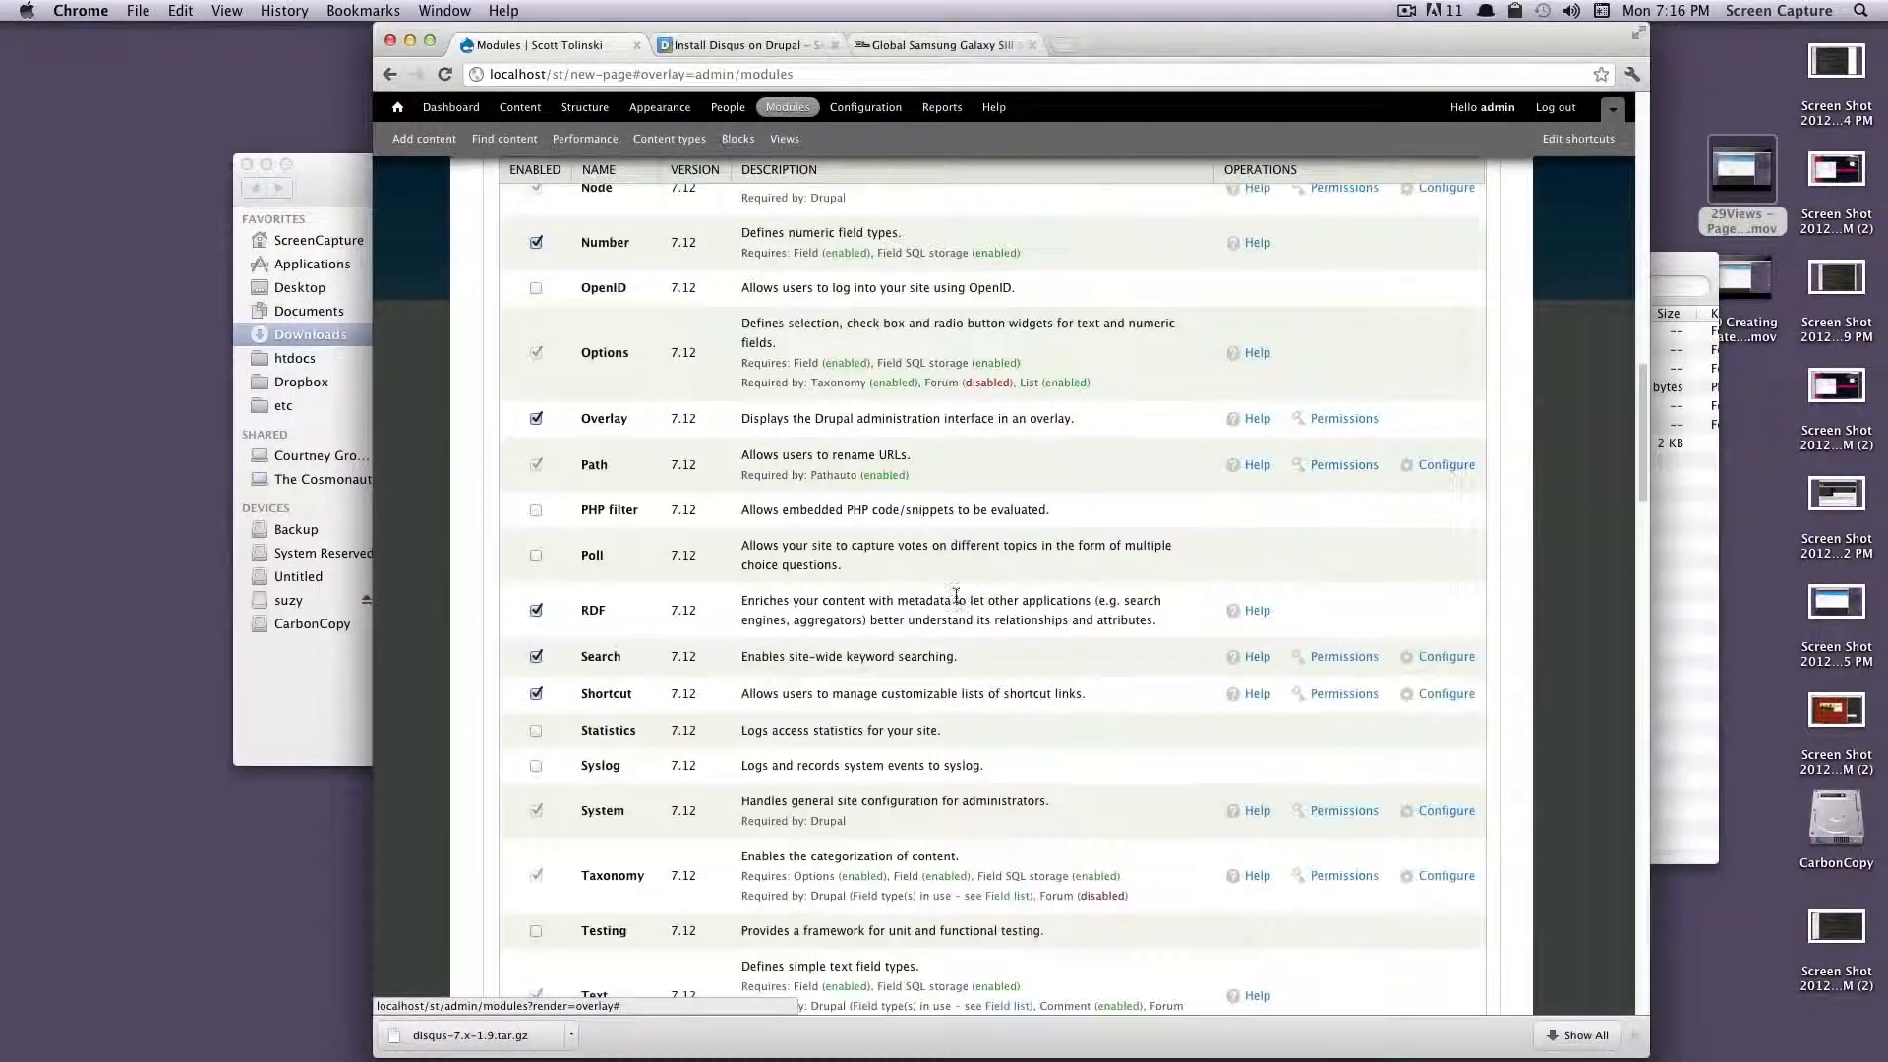
{"action": "scroll", "coordinate": [956, 595], "scroll_direction": "down", "scroll_amount": 20}
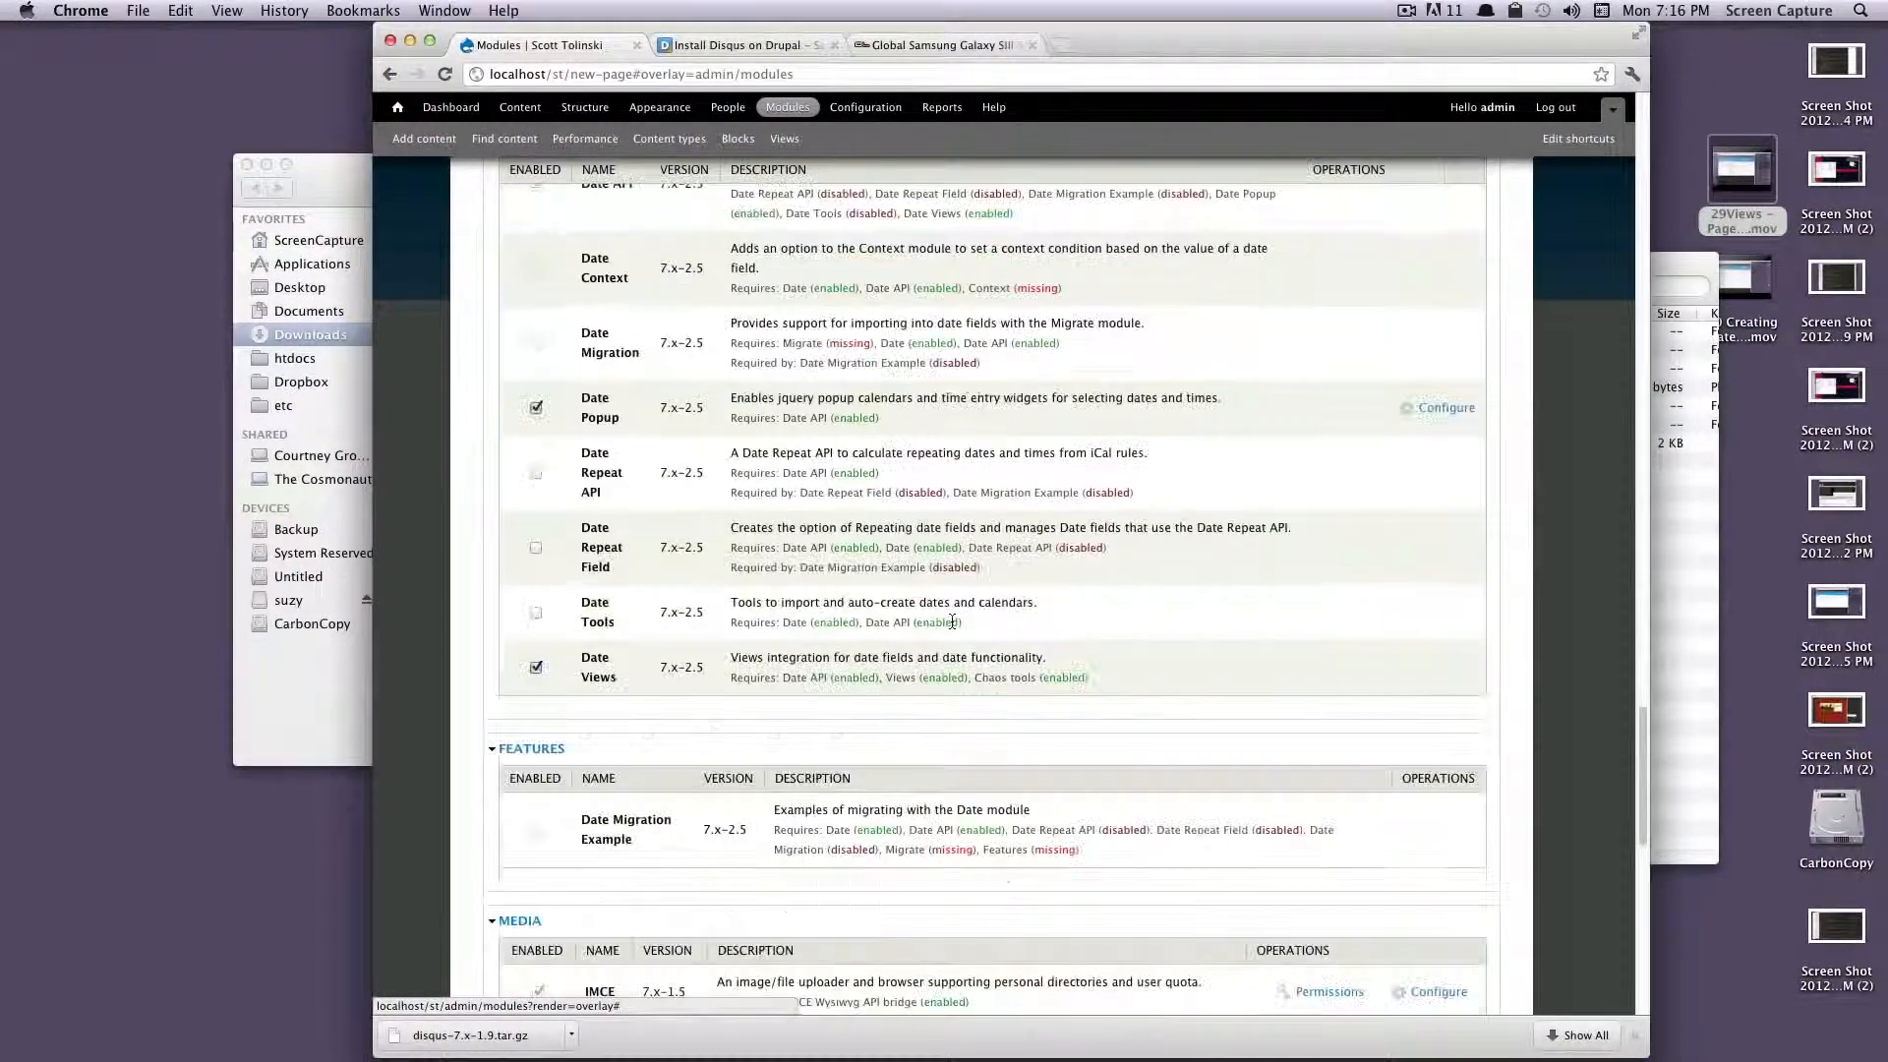
{"action": "scroll", "coordinate": [952, 621], "scroll_direction": "down", "scroll_amount": 15}
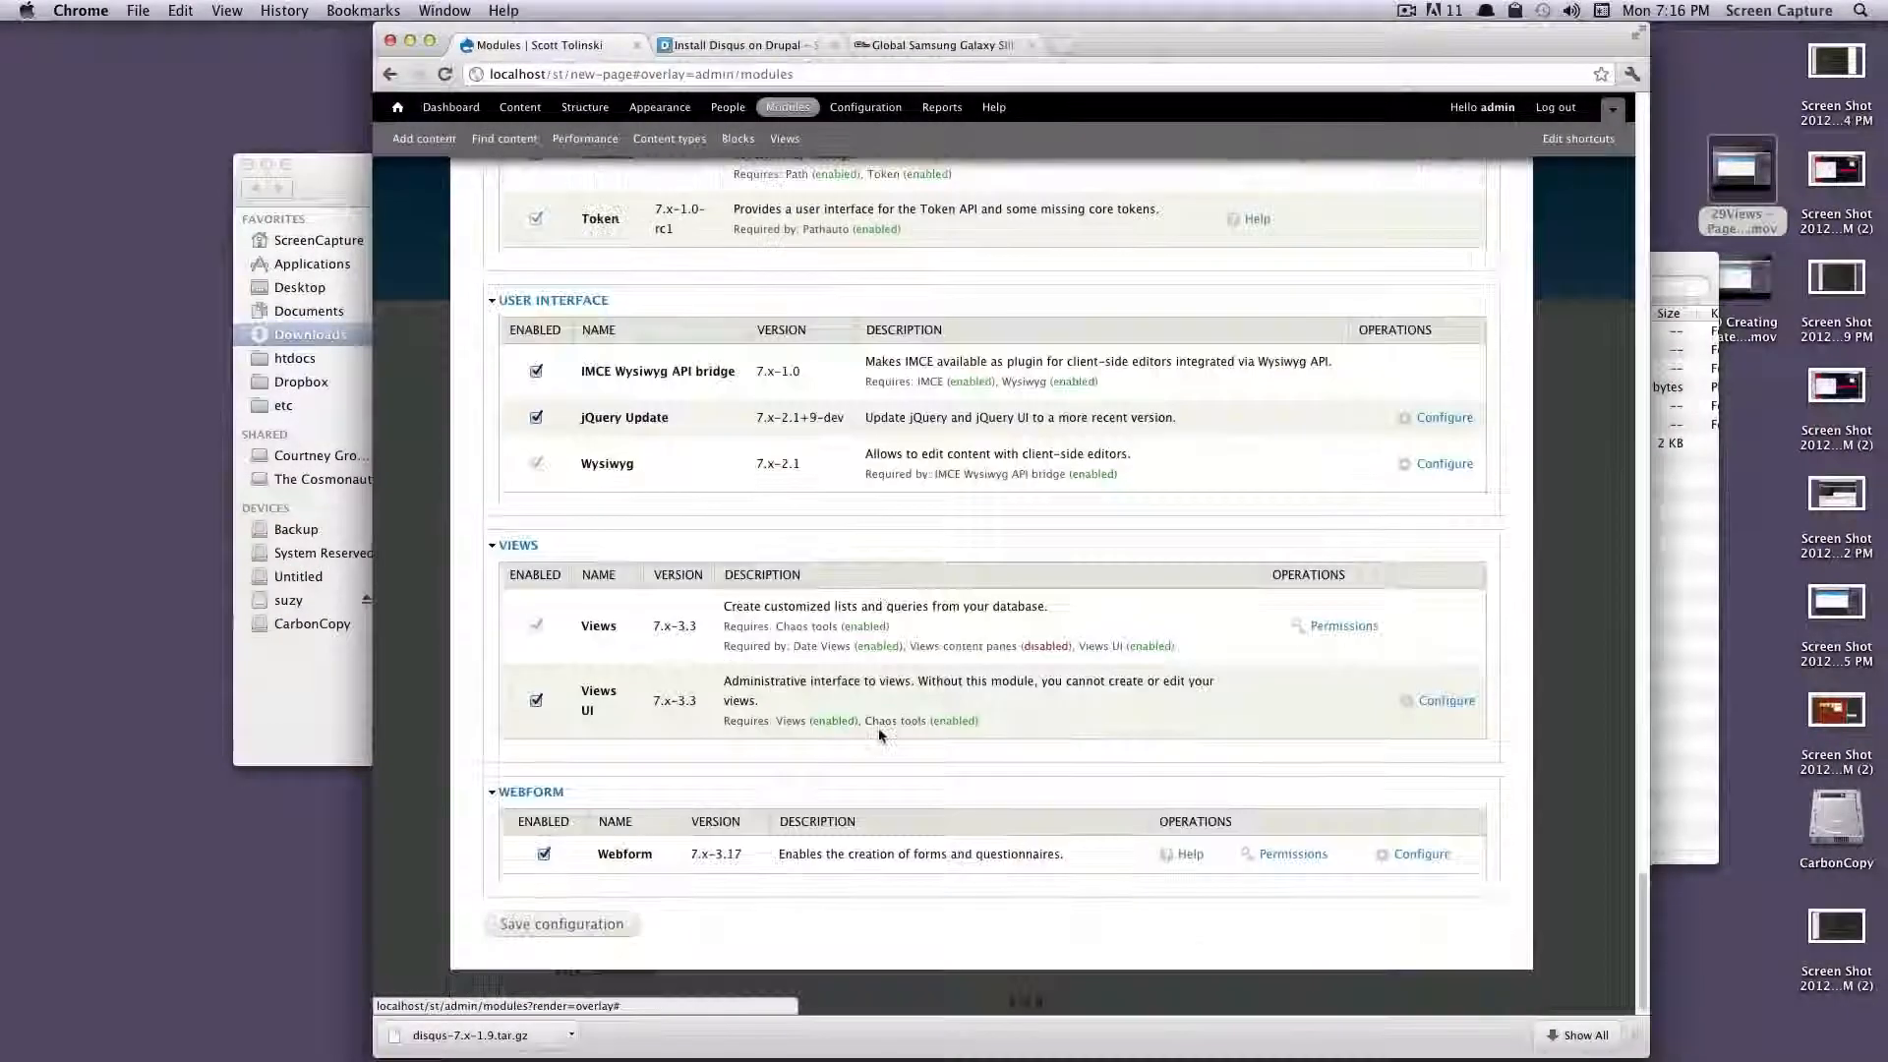
{"action": "scroll", "coordinate": [879, 736], "scroll_direction": "up", "scroll_amount": 10}
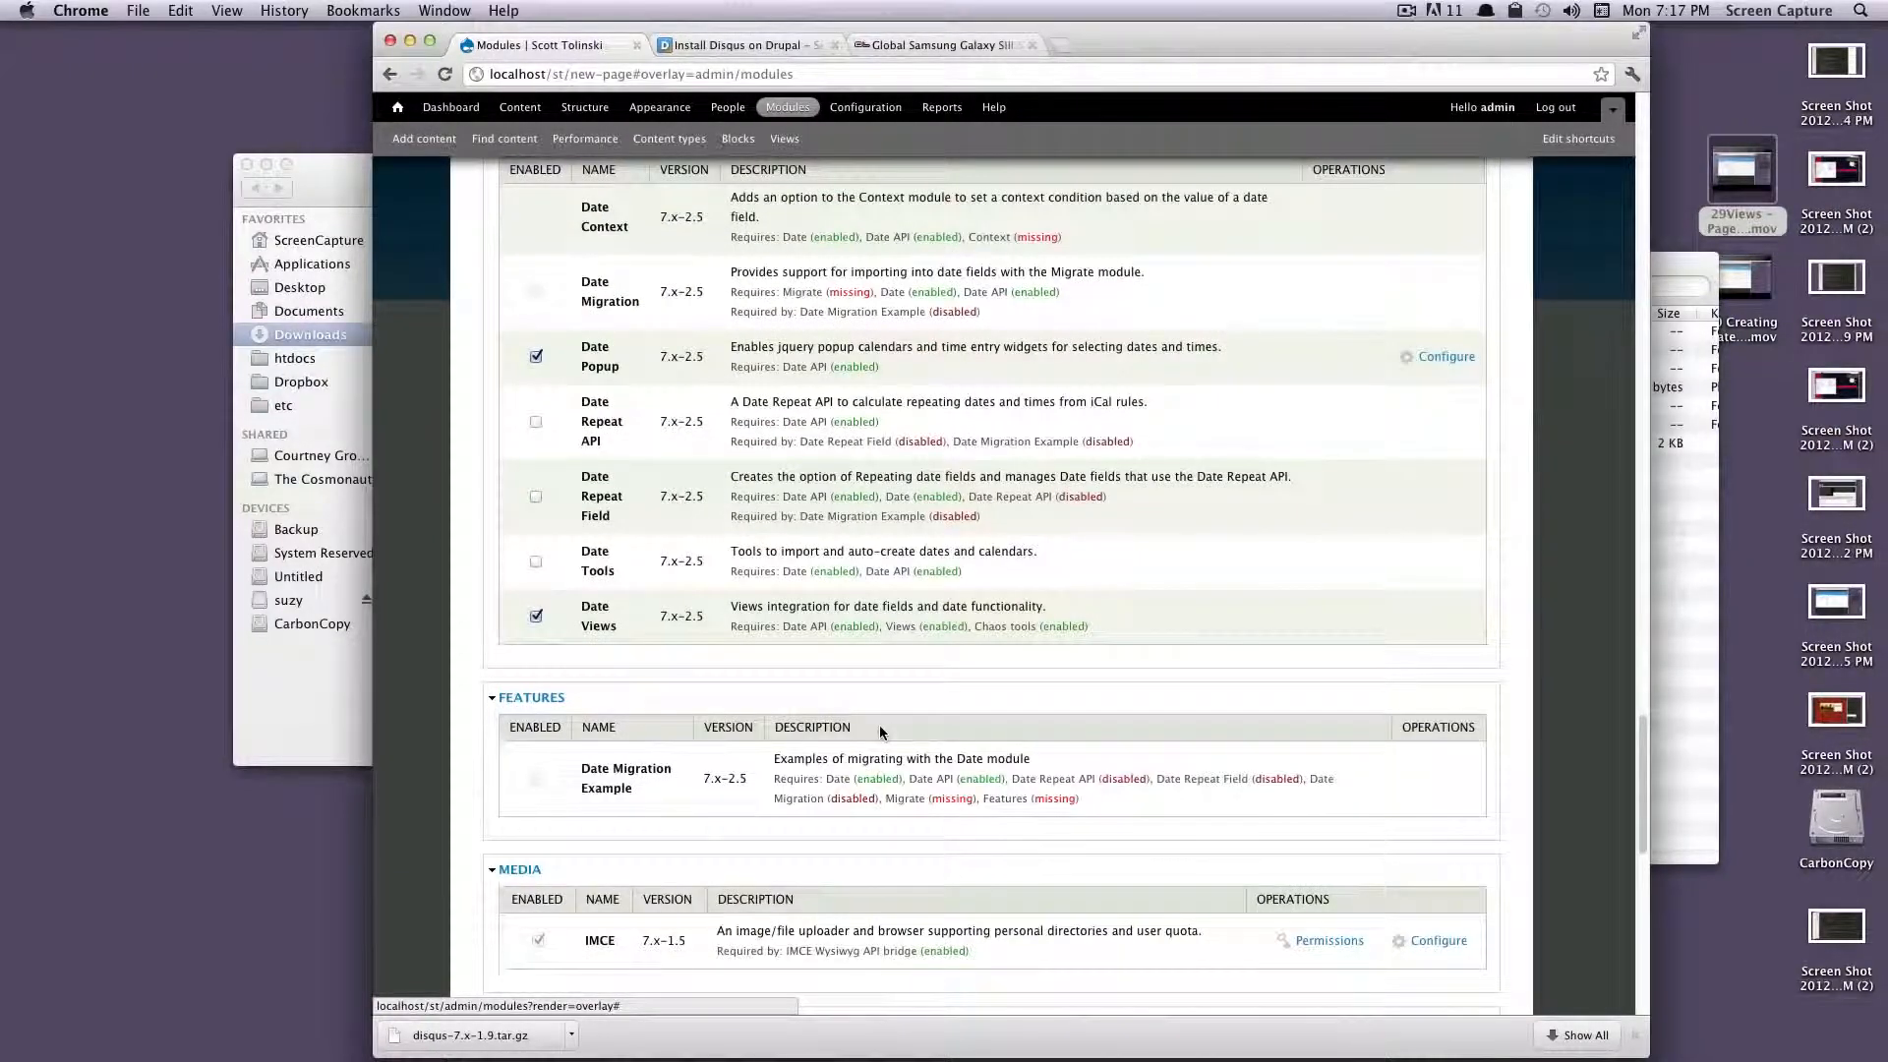
{"action": "key", "text": "super+f"}
{"action": "type", "text": "dis"}
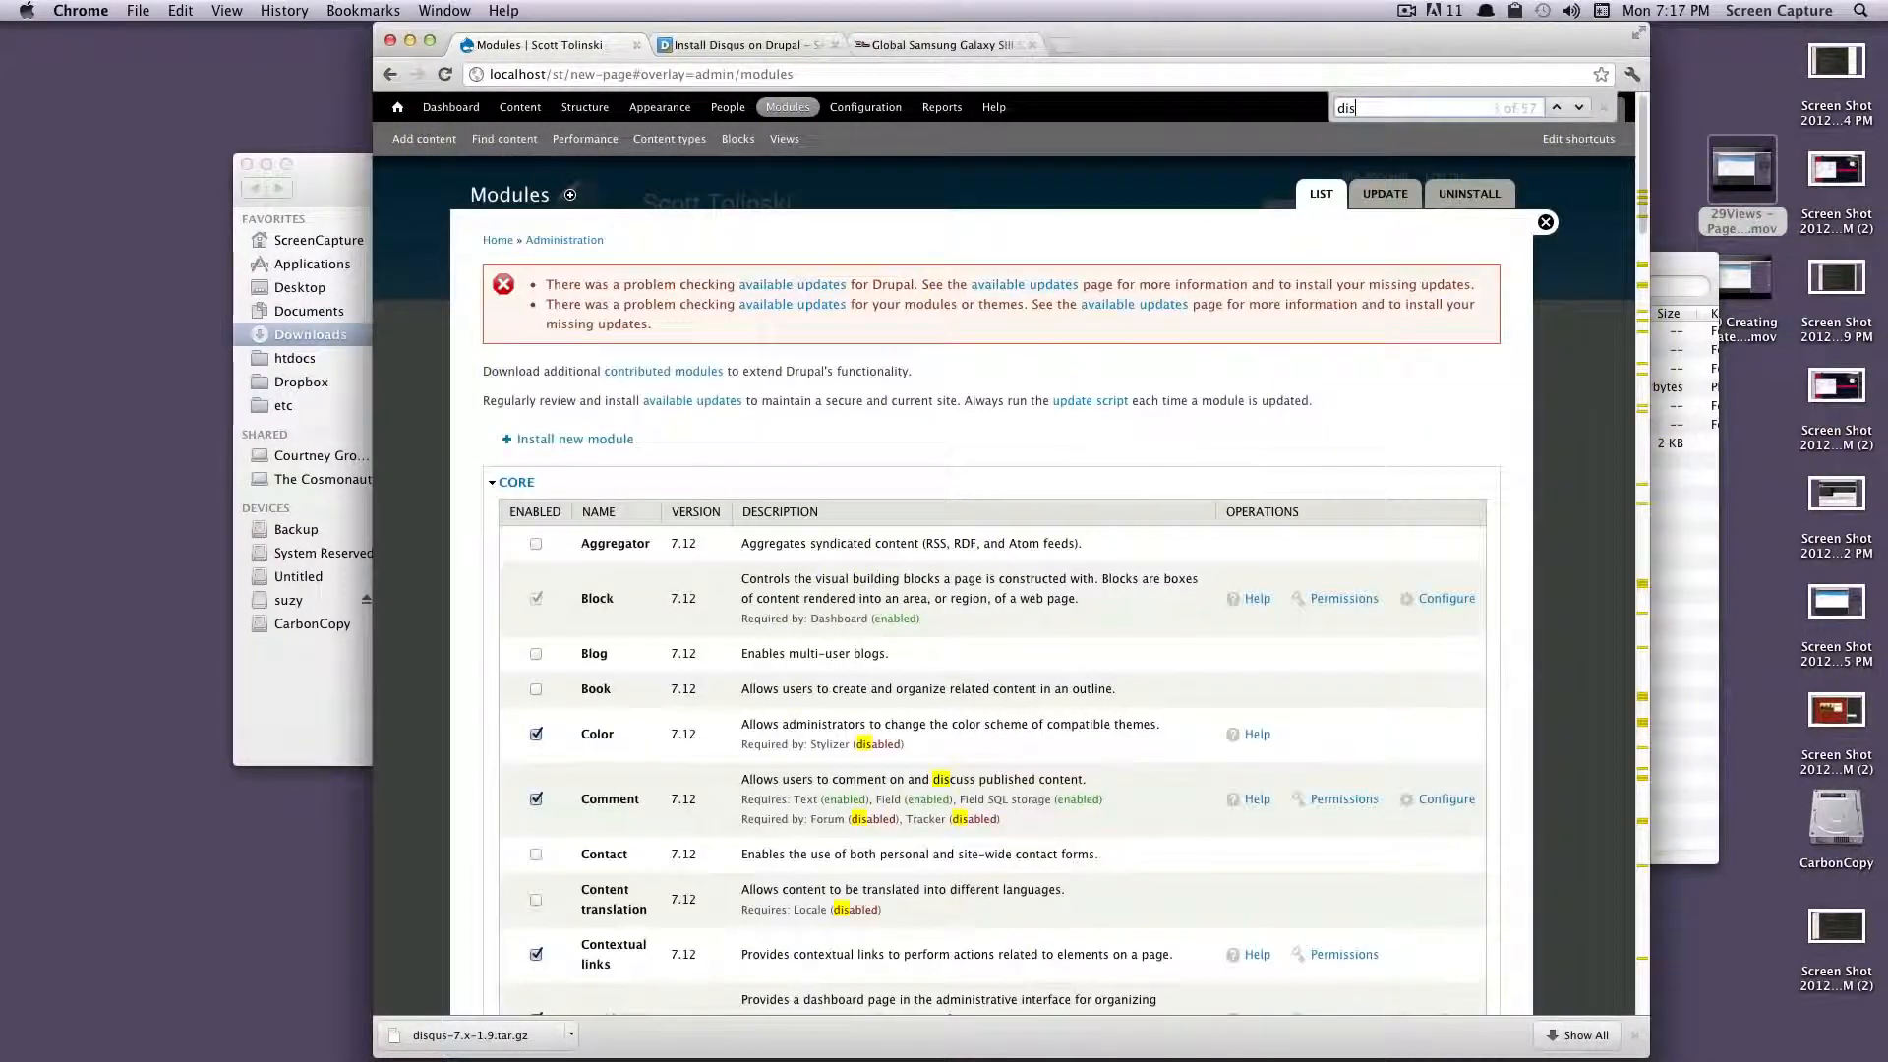
{"action": "type", "text": "qu"}
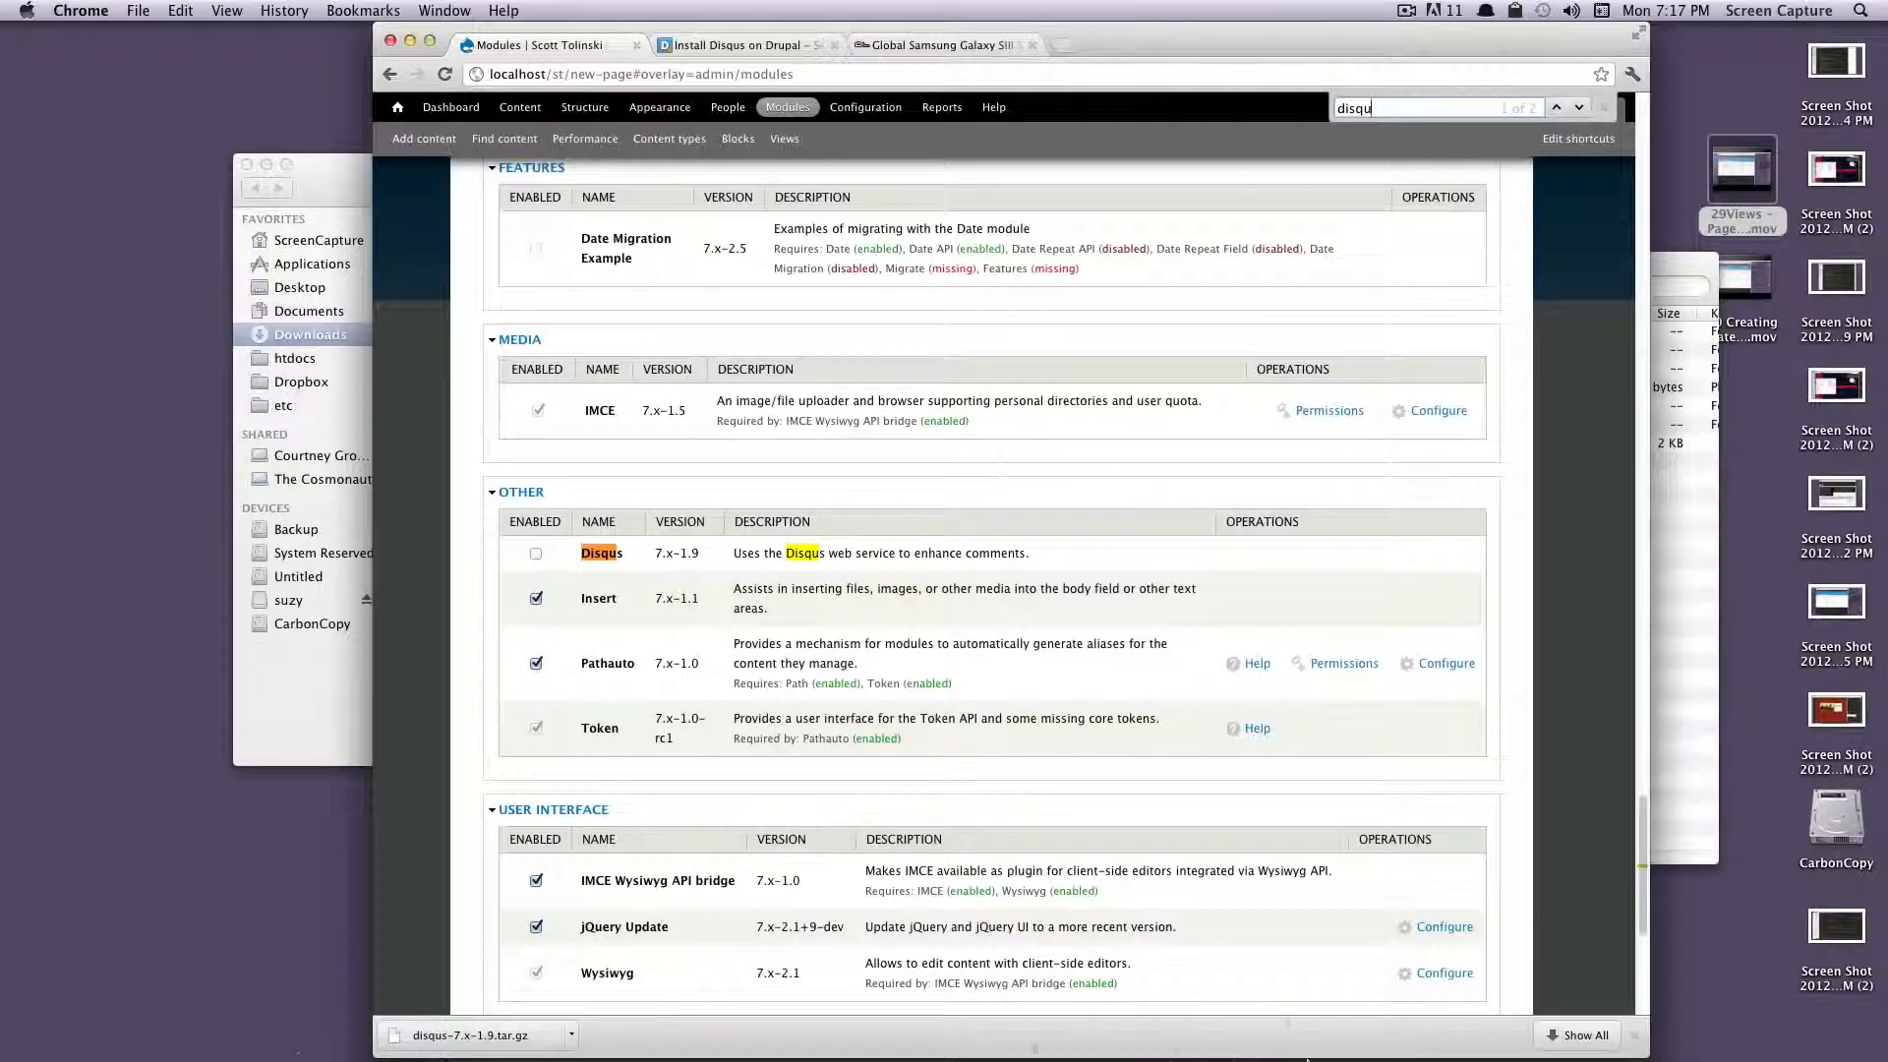
{"action": "left_click", "coordinate": [534, 554]}
{"action": "scroll", "coordinate": [531, 610], "scroll_direction": "down", "scroll_amount": 10}
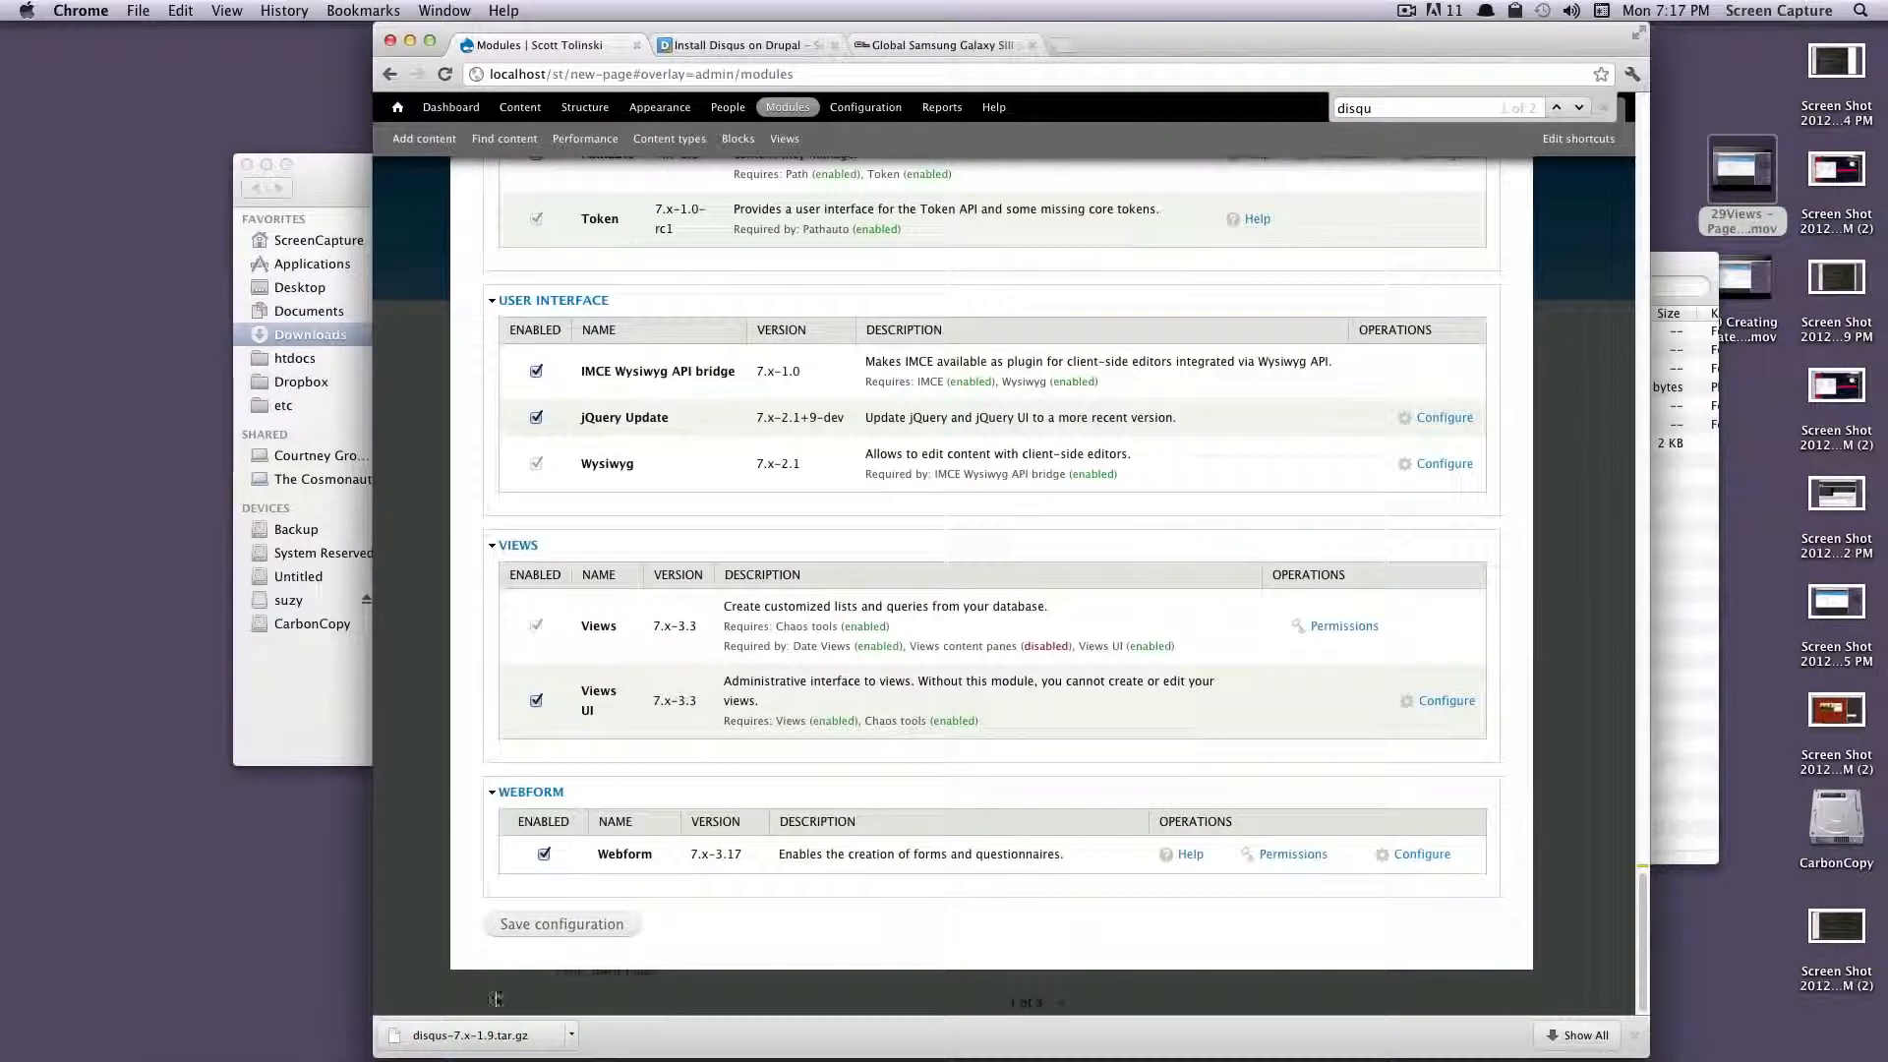
{"action": "left_click", "coordinate": [545, 927]}
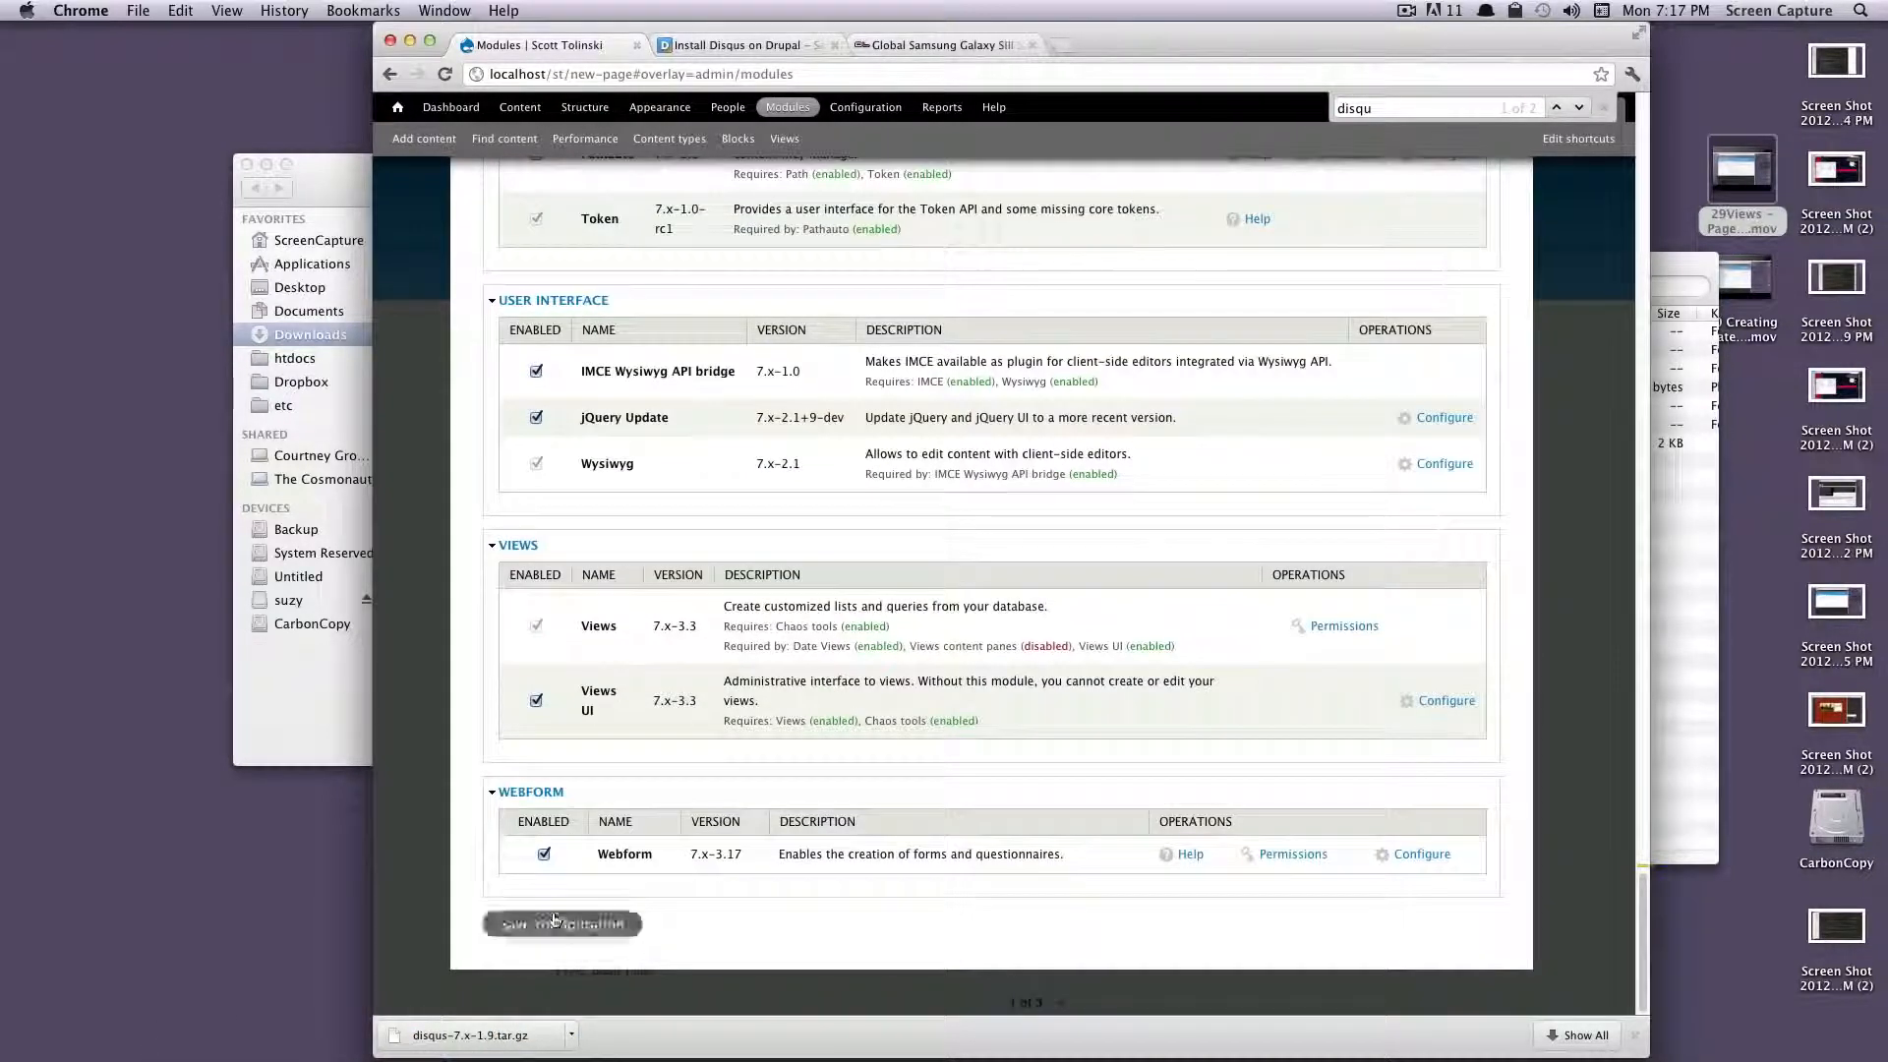
Copy the site shortname from step 4 of the Disqus instructions for installing on Drupal
{"action": "left_click", "coordinate": [729, 45]}
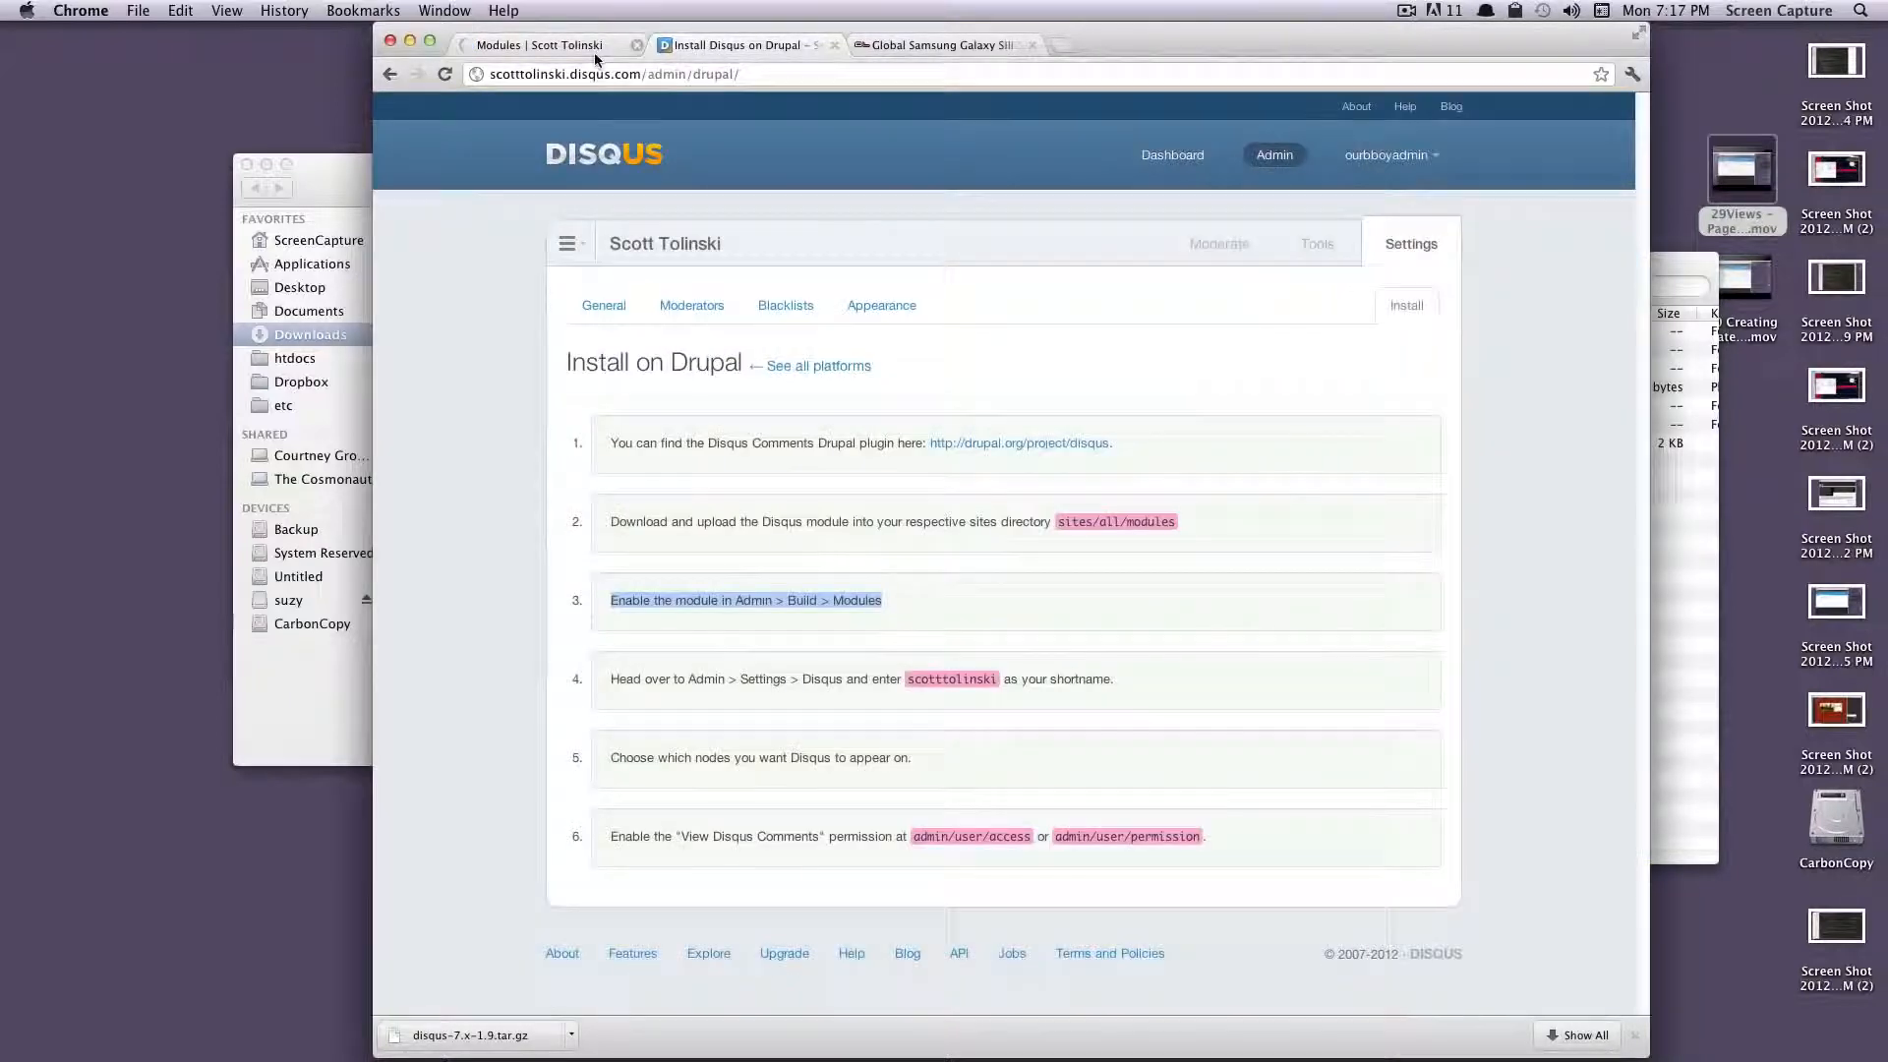
{"action": "left_click", "coordinate": [704, 682]}
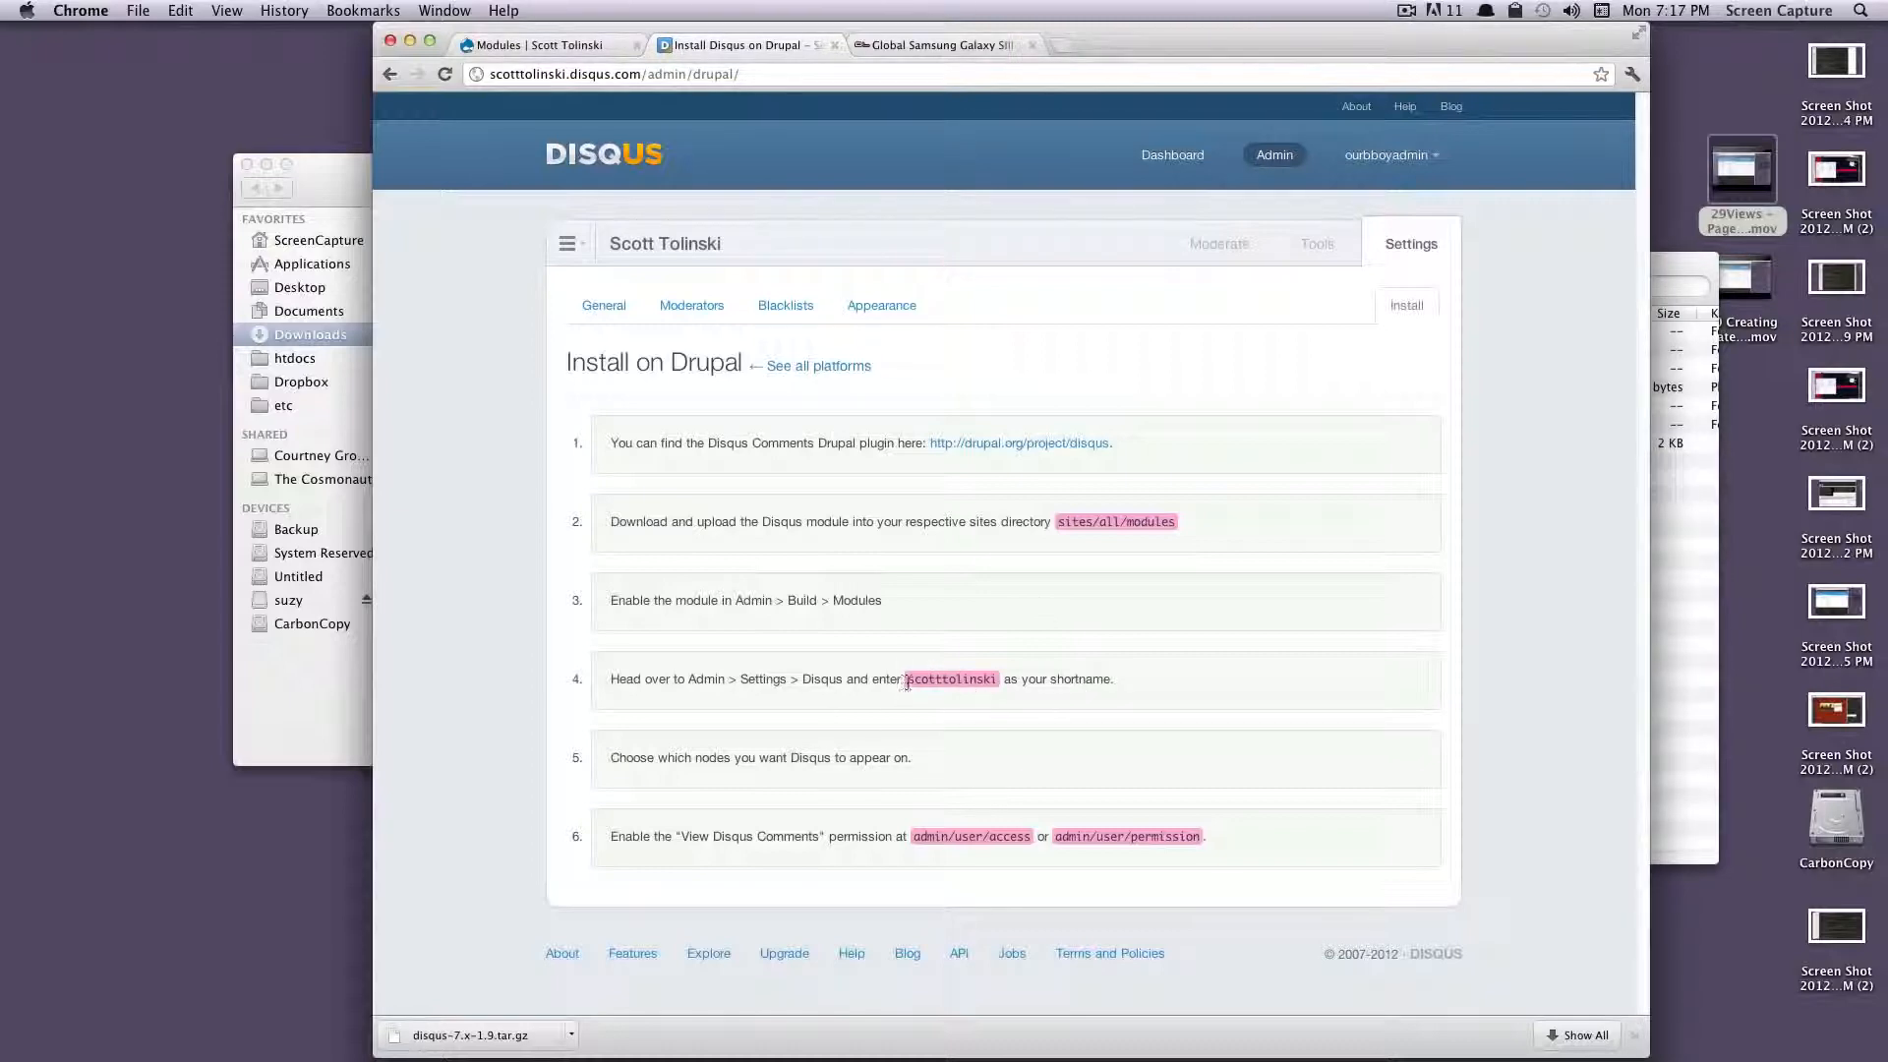
{"action": "left_click_drag", "start_coordinate": [905, 682], "coordinate": [1009, 680]}
{"action": "key", "text": "super+c"}
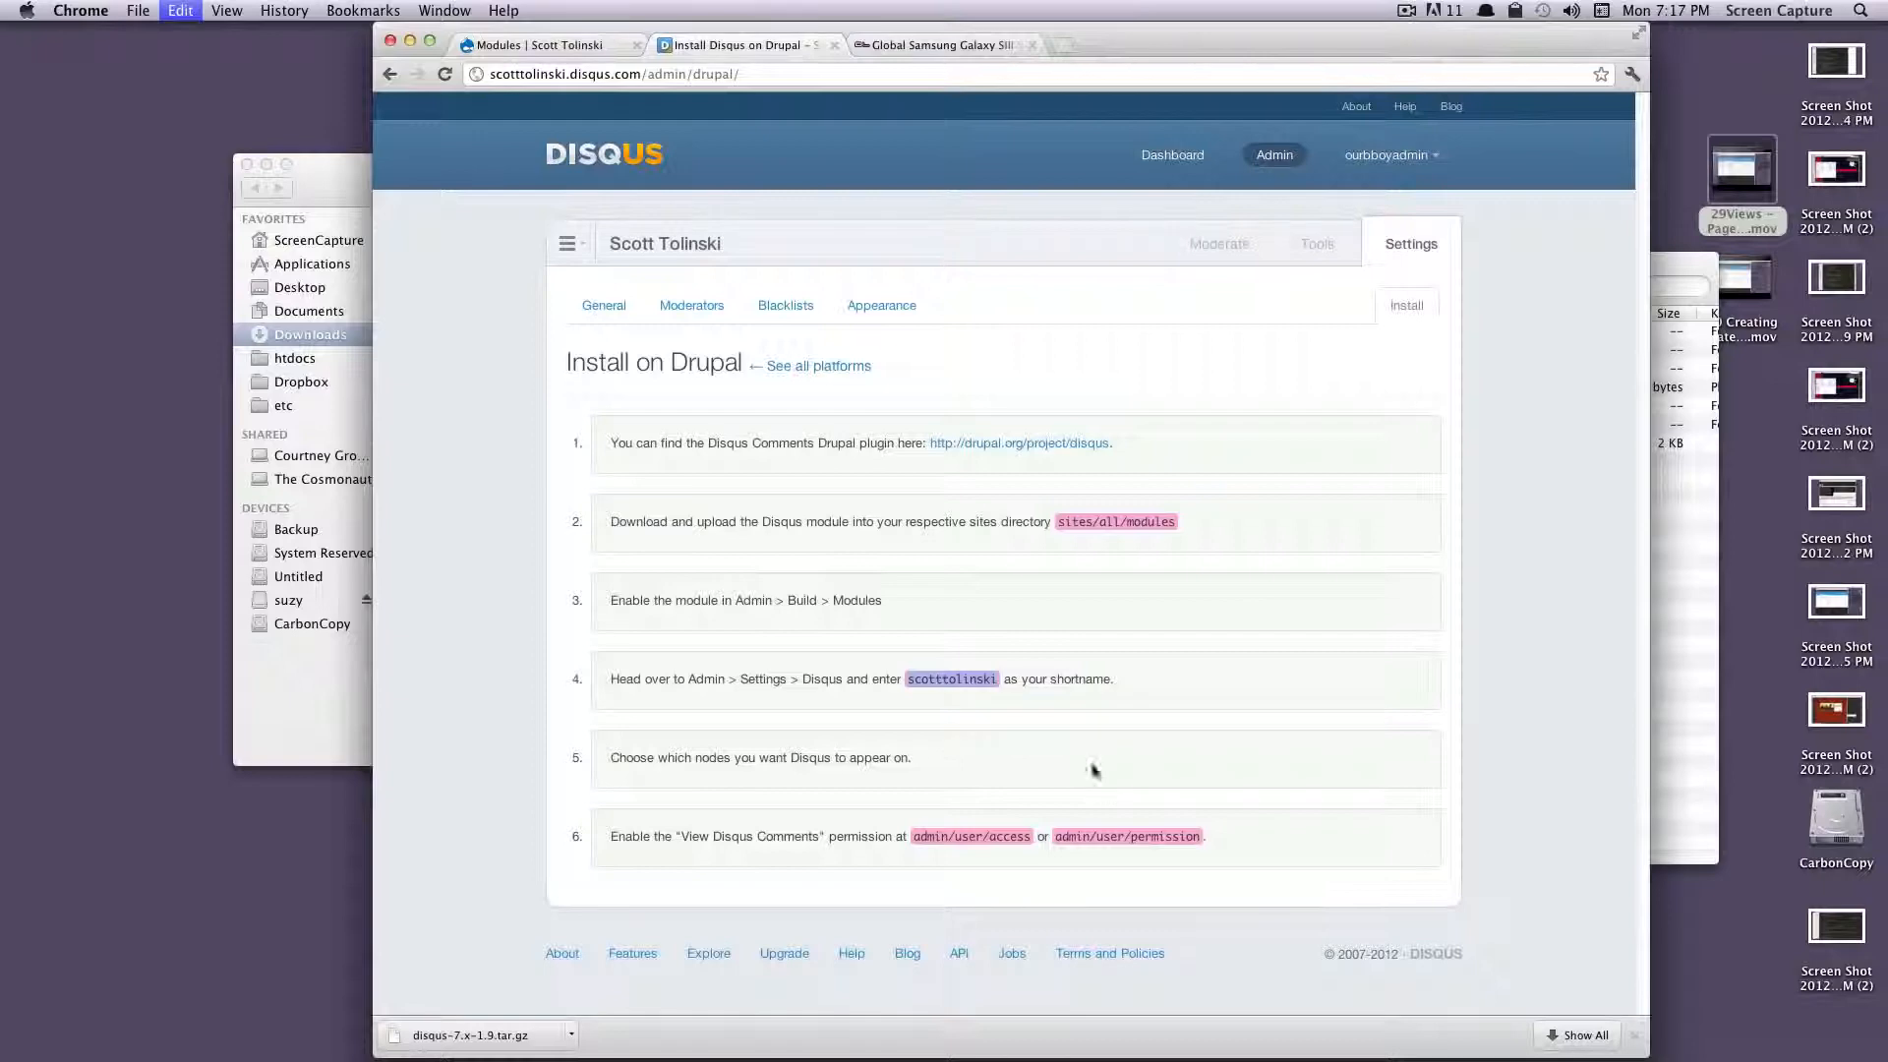
Open the Disqus web service configuration on the Drupal site and paste the copied site shortname into Shortname
{"action": "key", "text": "super+alt+Left"}
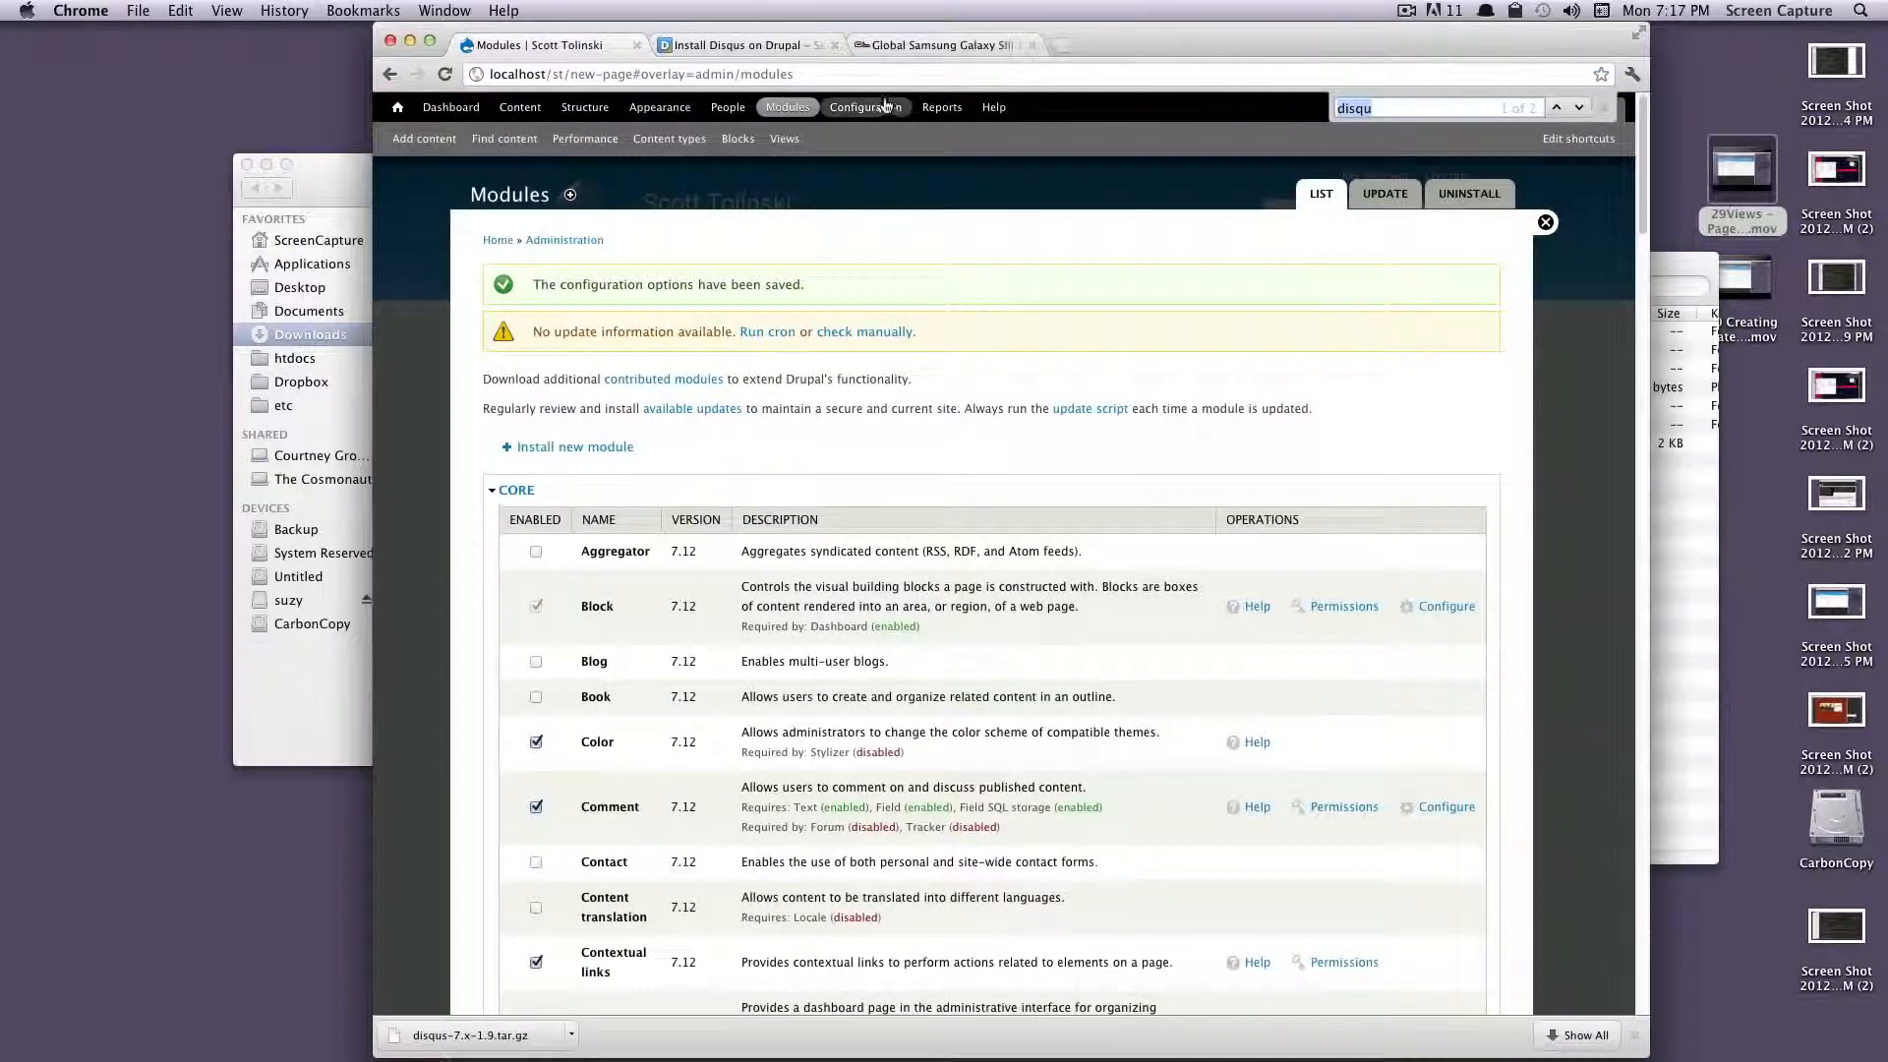
{"action": "right_click", "coordinate": [851, 110]}
{"action": "key", "text": "Escape"}
{"action": "left_click", "coordinate": [851, 110]}
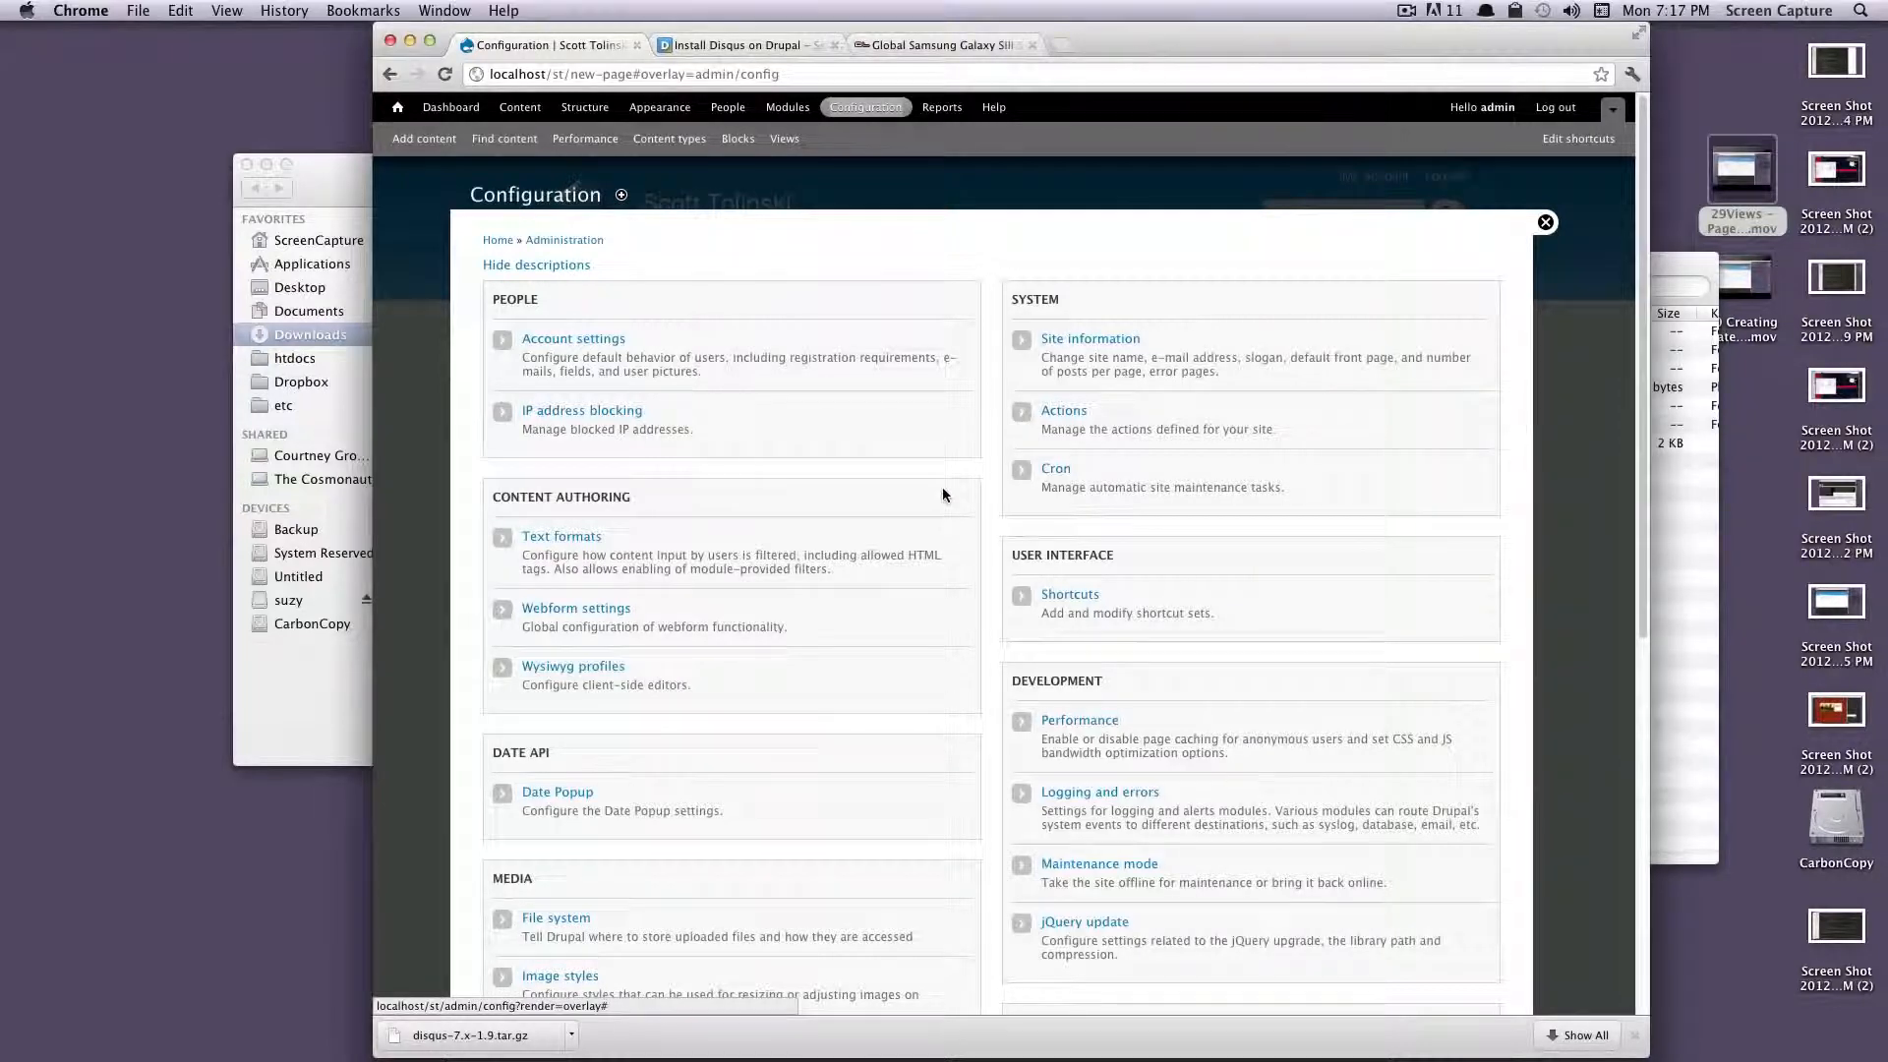
{"action": "scroll", "coordinate": [941, 487], "scroll_direction": "down", "scroll_amount": 5}
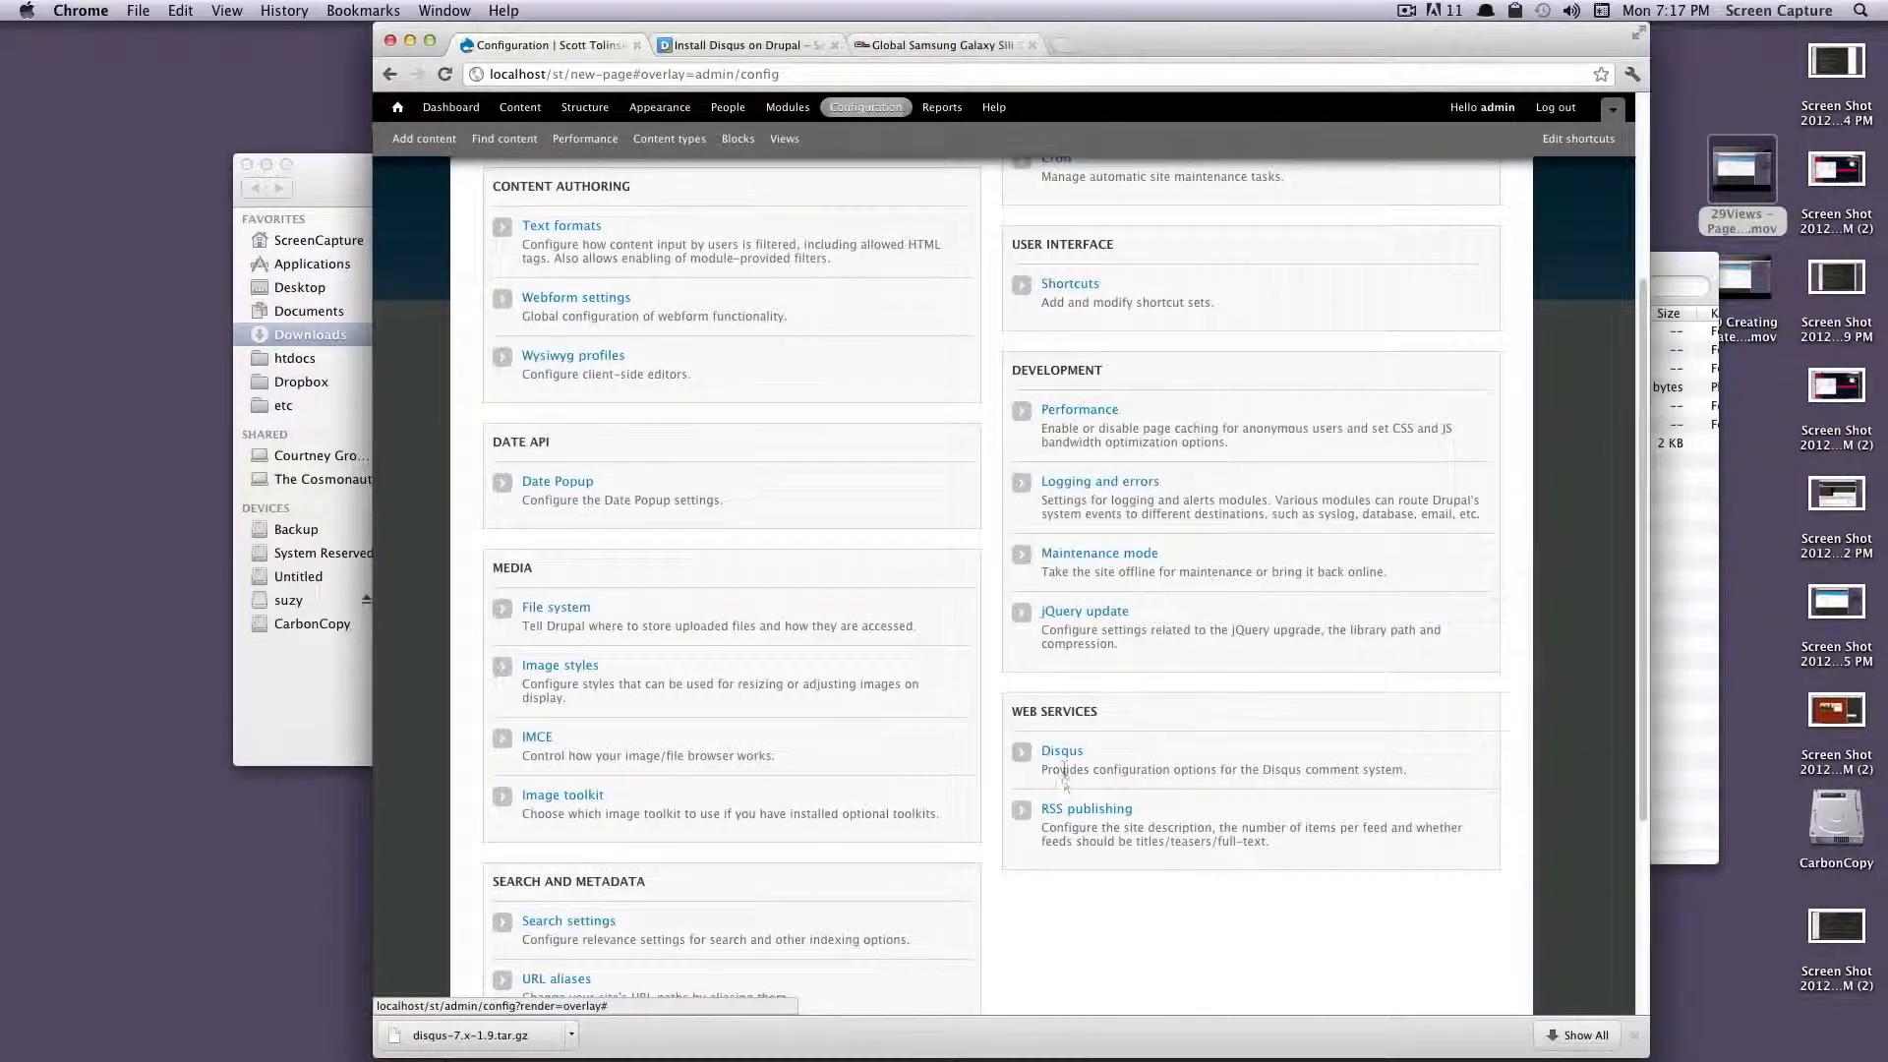
{"action": "left_click", "coordinate": [1063, 752]}
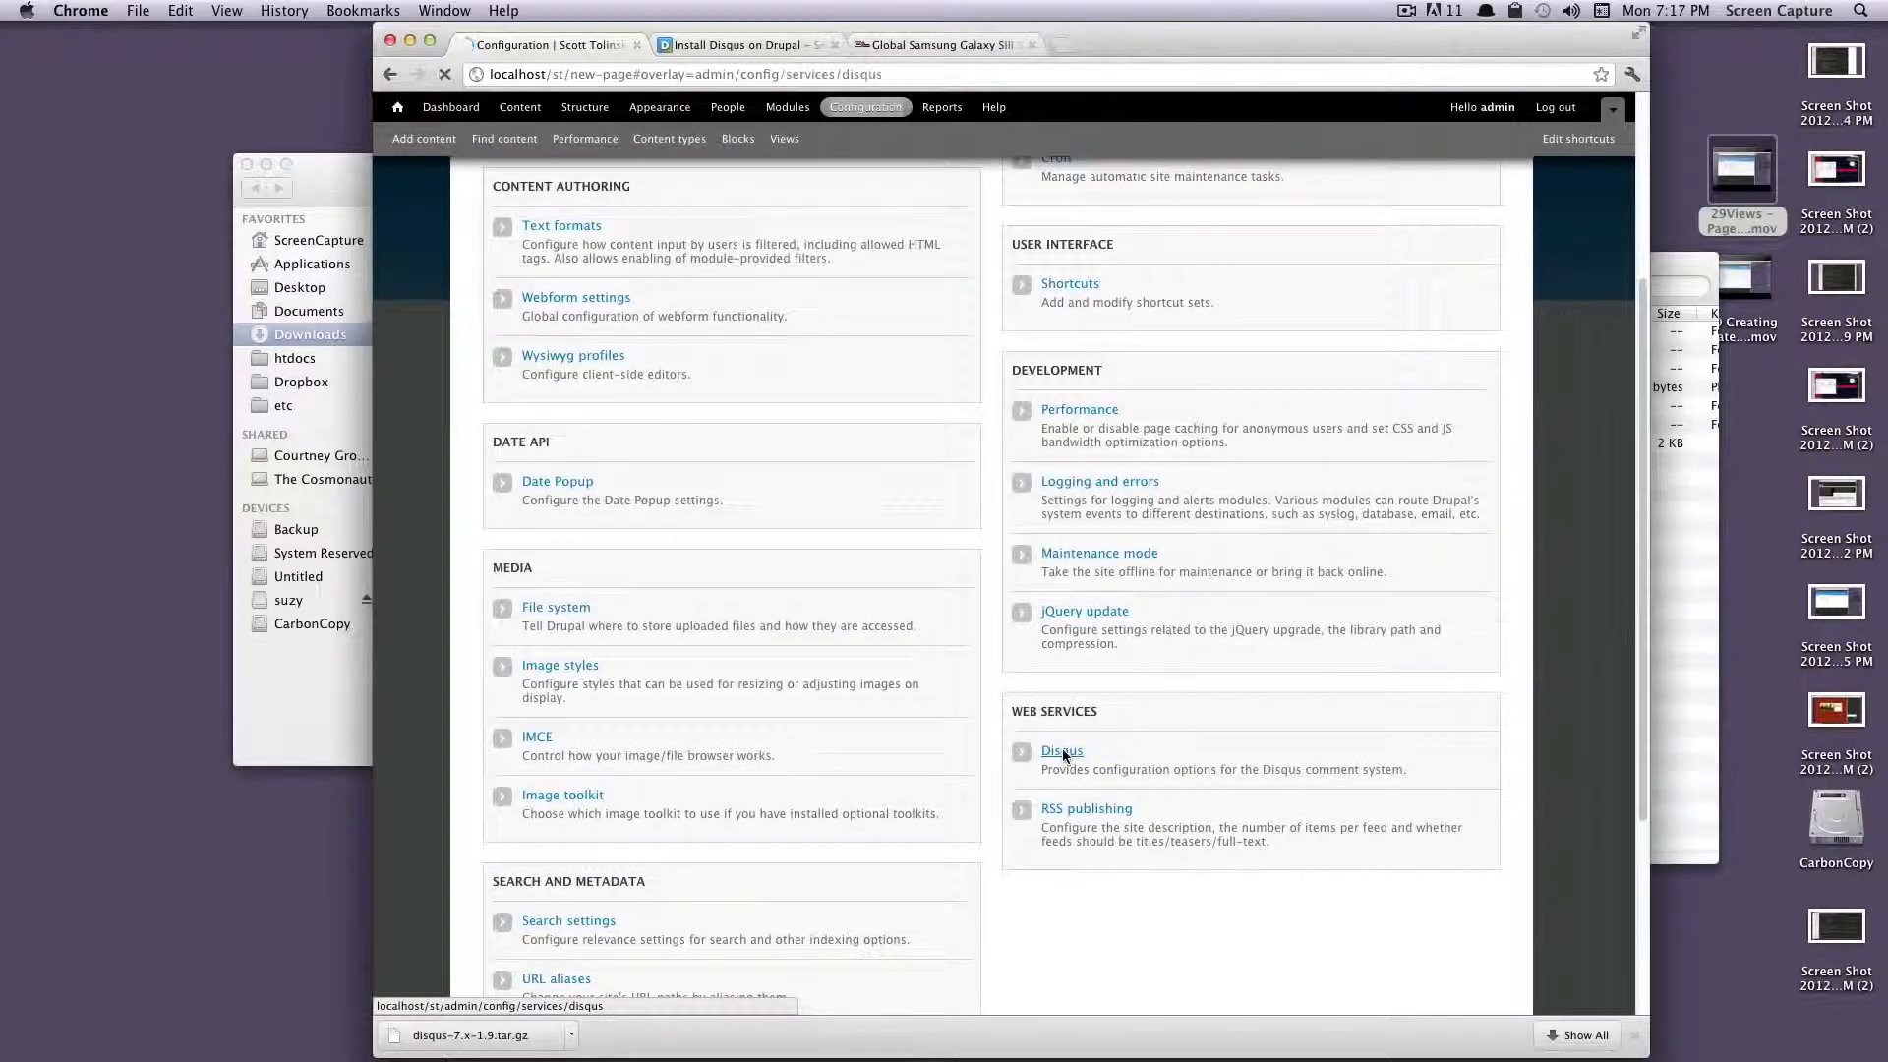
{"action": "left_click", "coordinate": [670, 339]}
{"action": "key", "text": "super+v"}
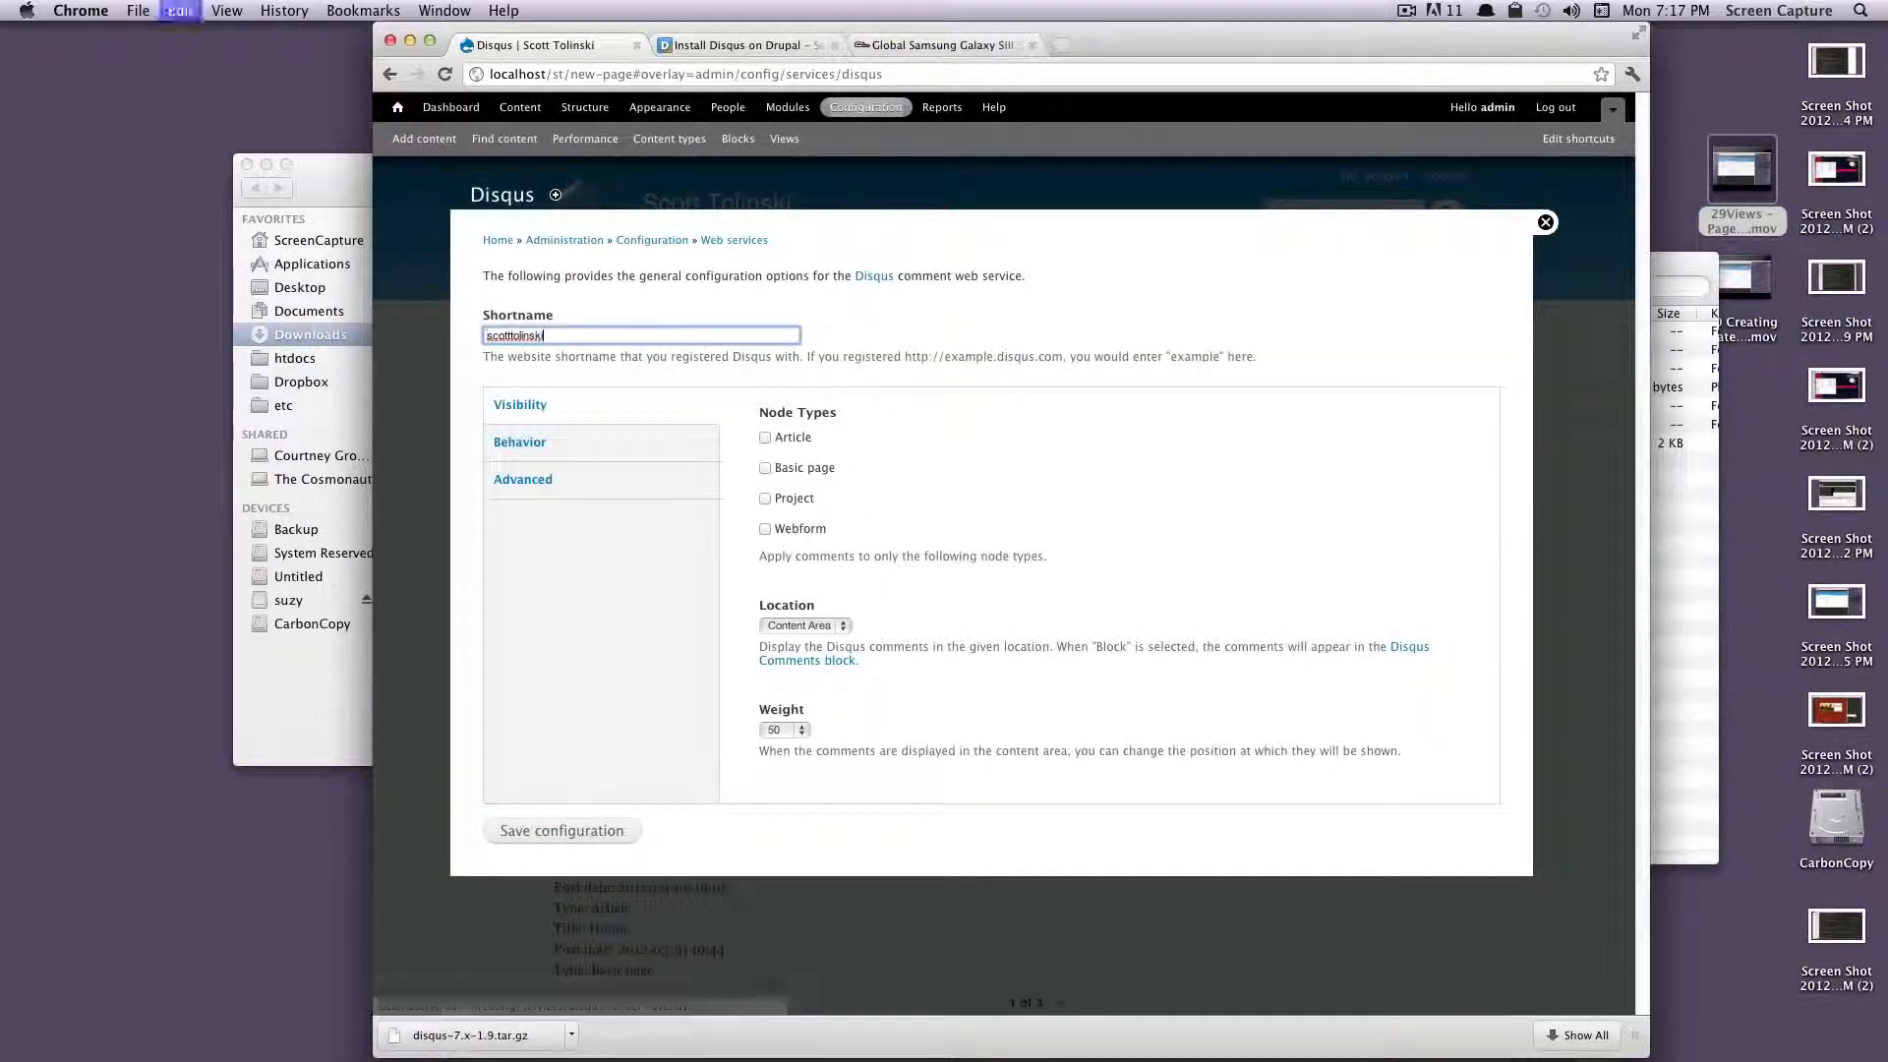
{"action": "left_click", "coordinate": [967, 352]}
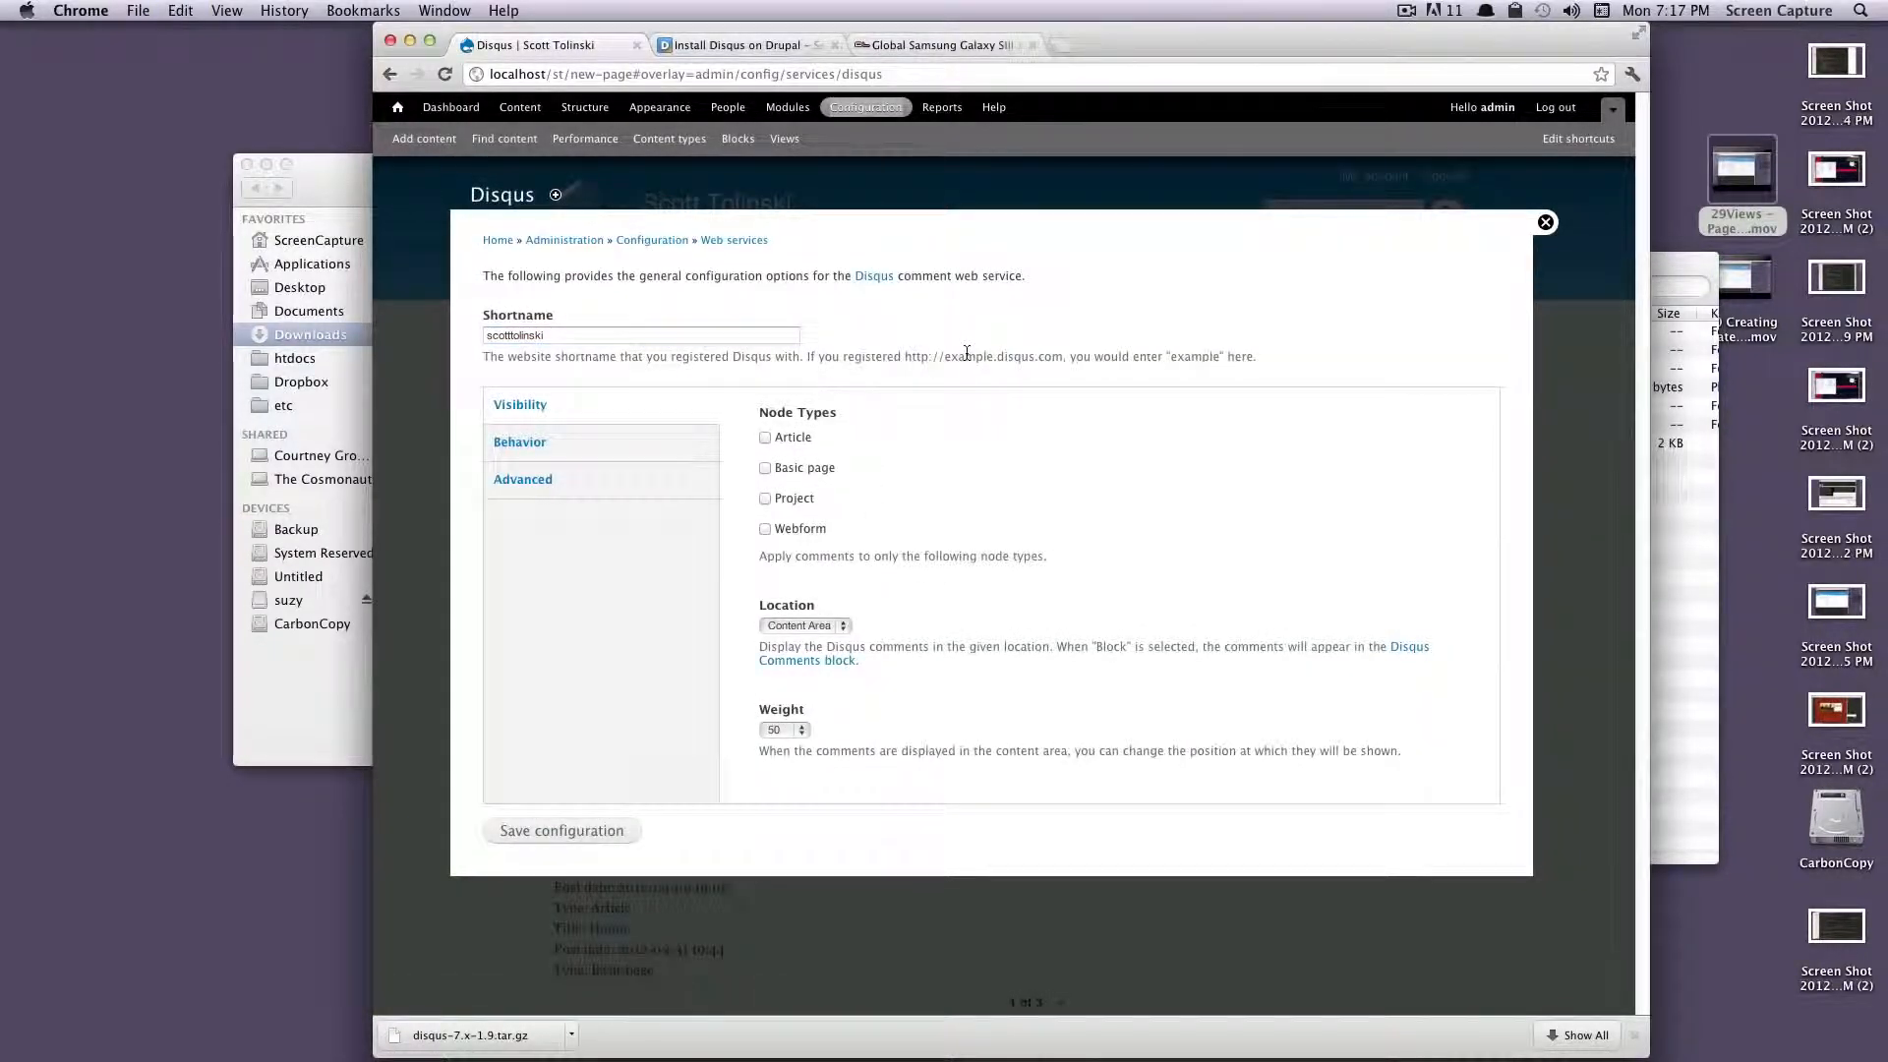
Review the Disqus install steps on choosing nodes and the View Disqus Comments permission, and close the two extra browser pages
{"action": "left_click", "coordinate": [741, 43]}
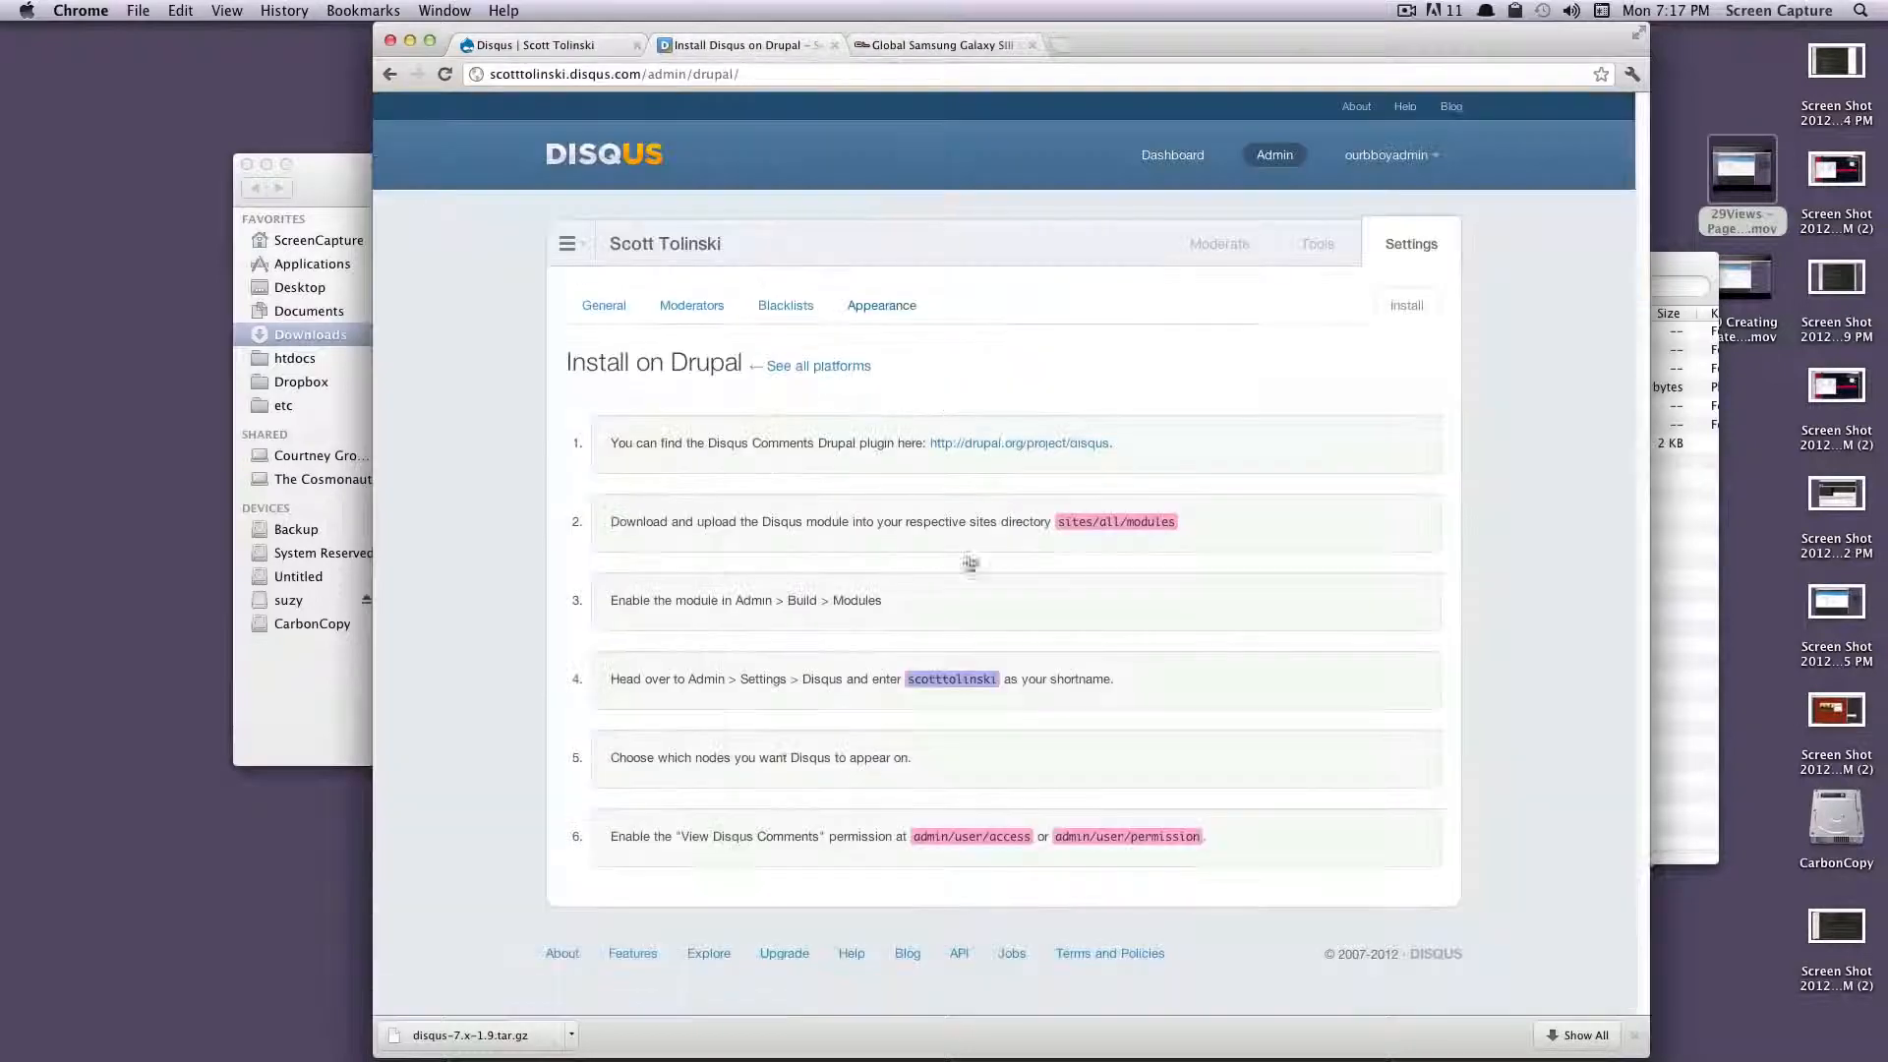
{"action": "left_click_drag", "start_coordinate": [913, 763], "coordinate": [734, 770]}
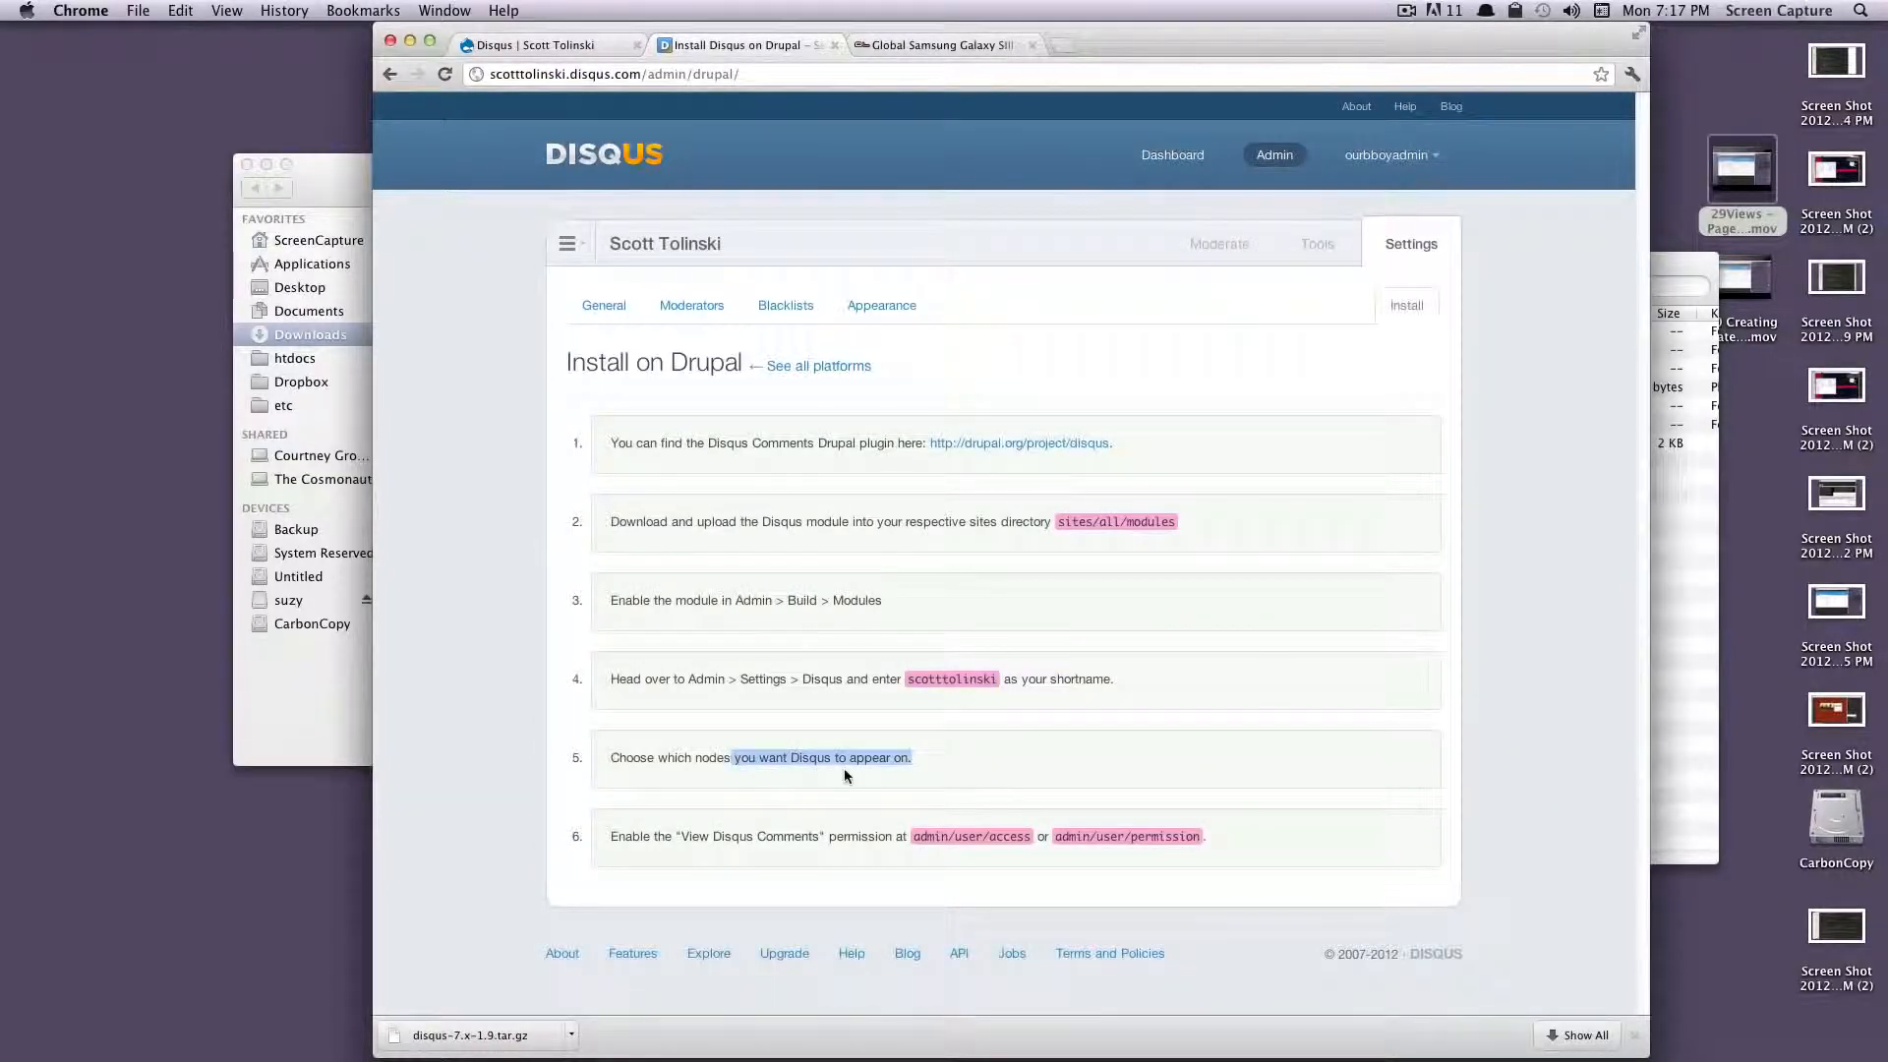
{"action": "left_click_drag", "start_coordinate": [613, 836], "coordinate": [940, 856]}
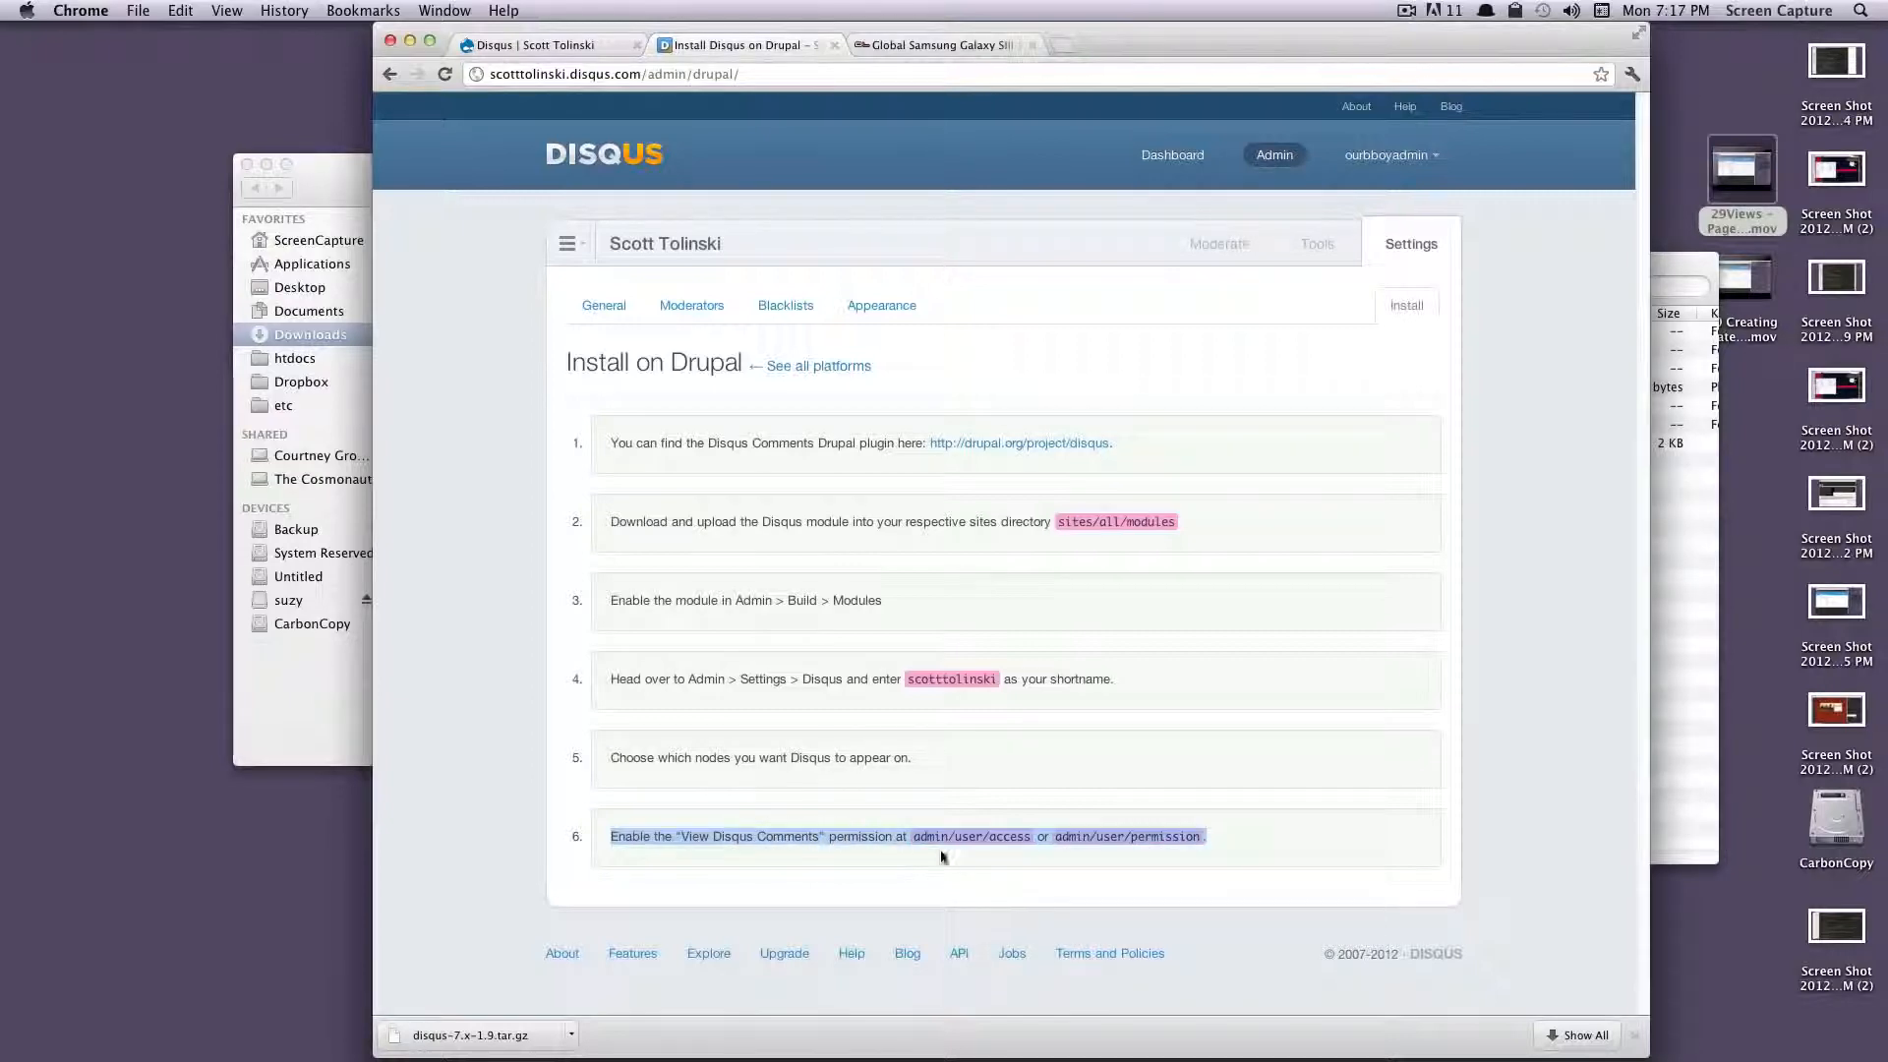
{"action": "left_click", "coordinate": [833, 45]}
{"action": "left_click", "coordinate": [833, 45]}
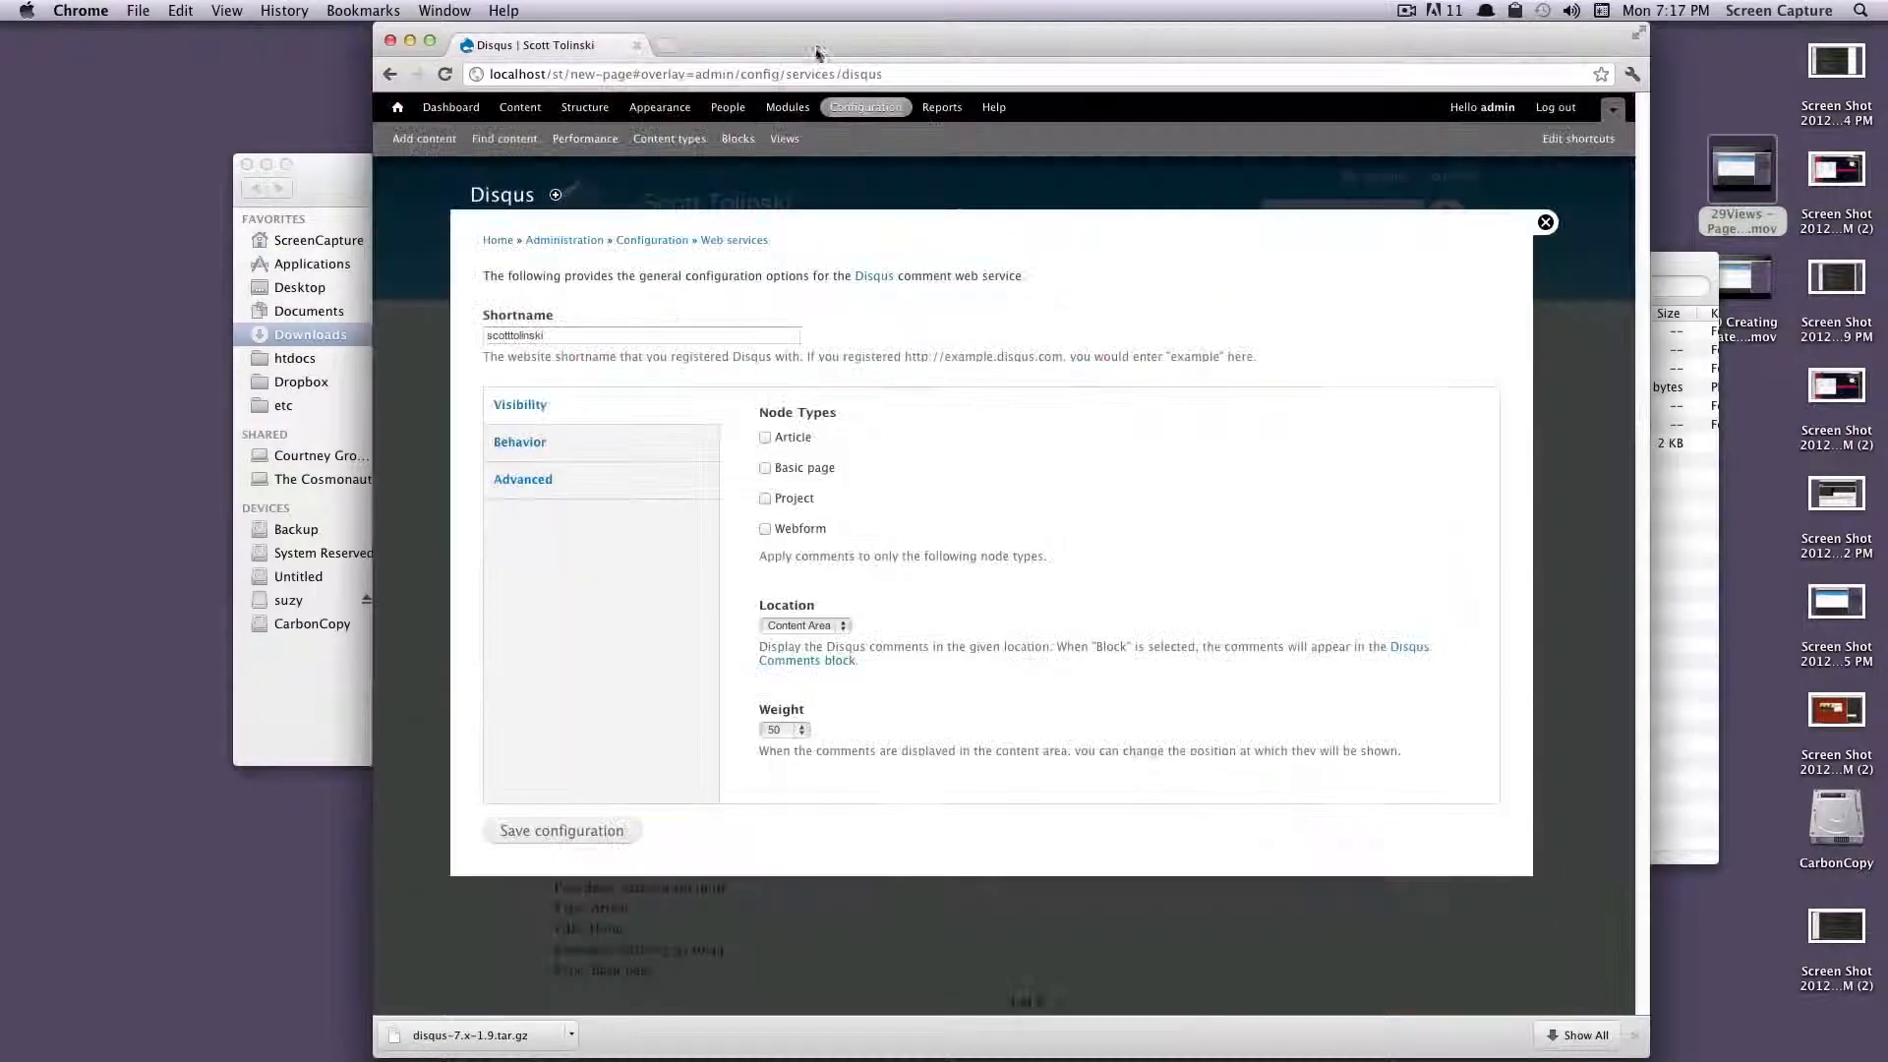
Apply Disqus comments to the Article node type, keeping the location at Content Area and the weight at 50
{"action": "left_click", "coordinate": [776, 437]}
{"action": "left_click", "coordinate": [825, 626]}
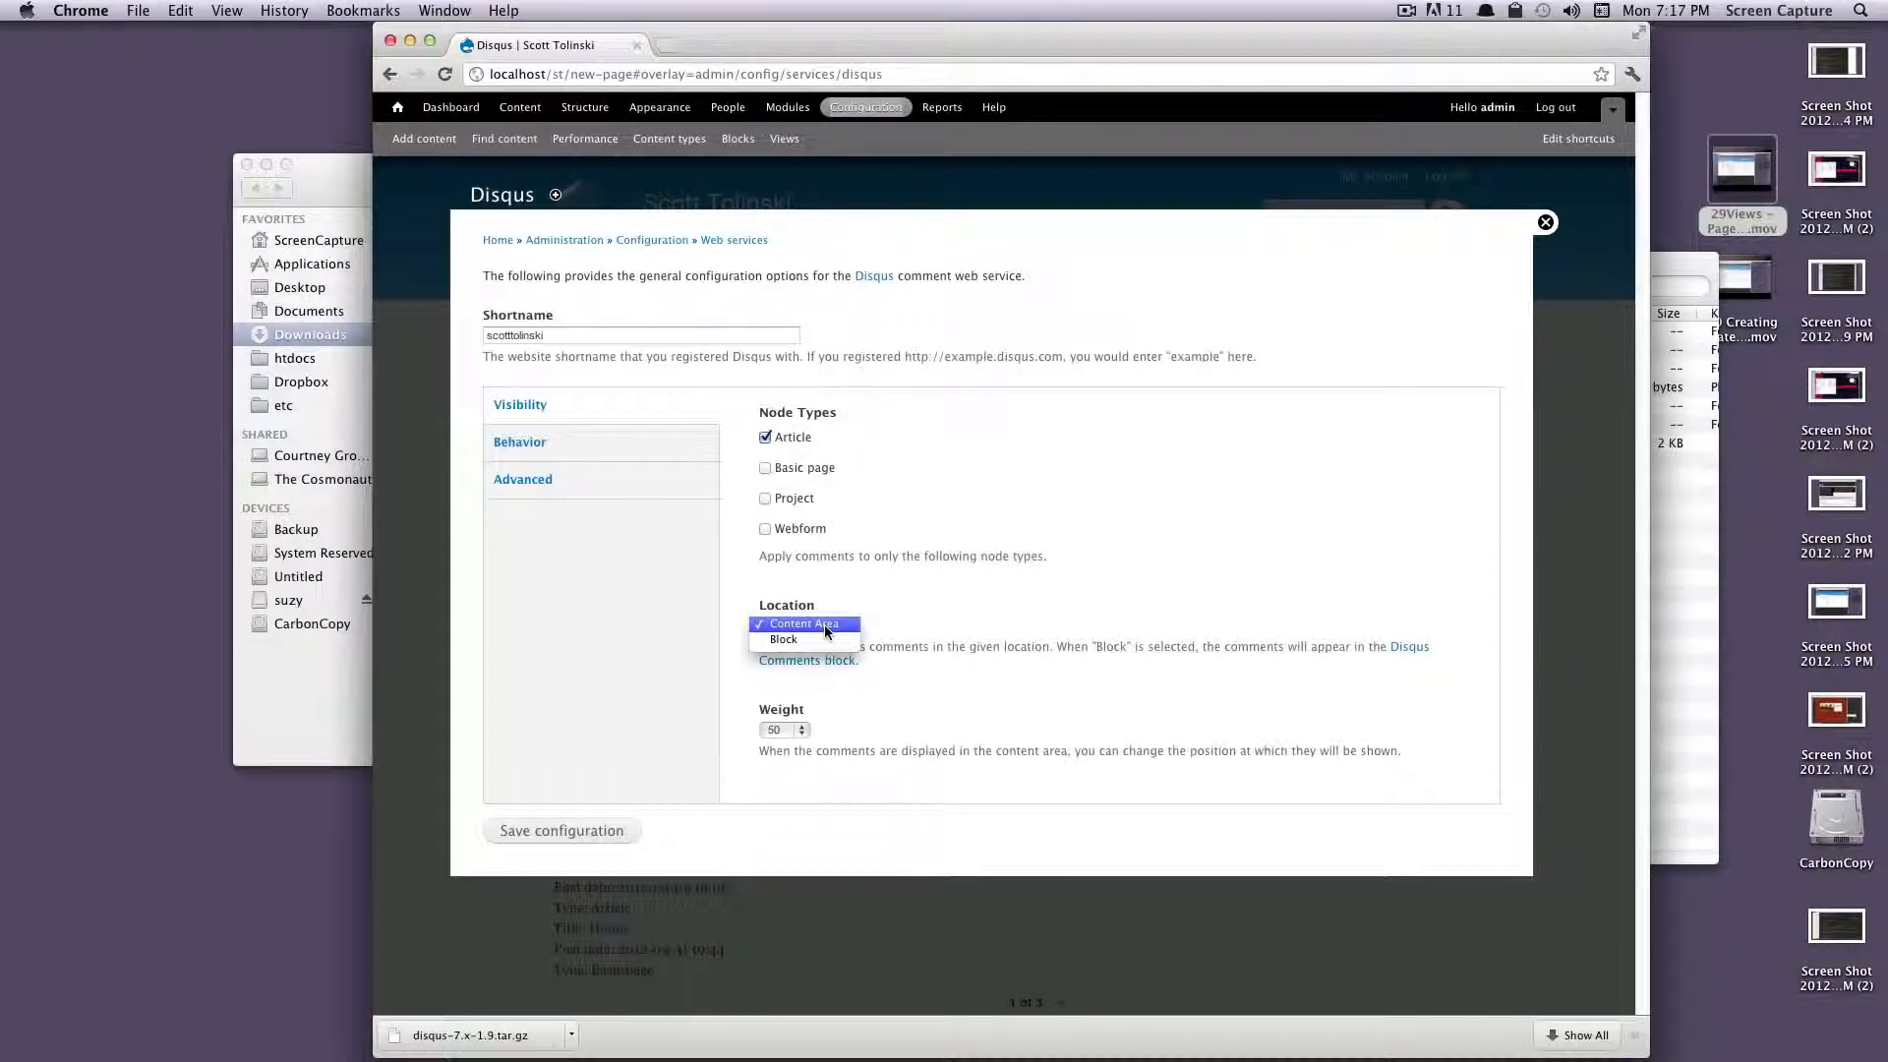
{"action": "left_click", "coordinate": [822, 622]}
{"action": "left_click", "coordinate": [821, 627]}
{"action": "left_click", "coordinate": [818, 623]}
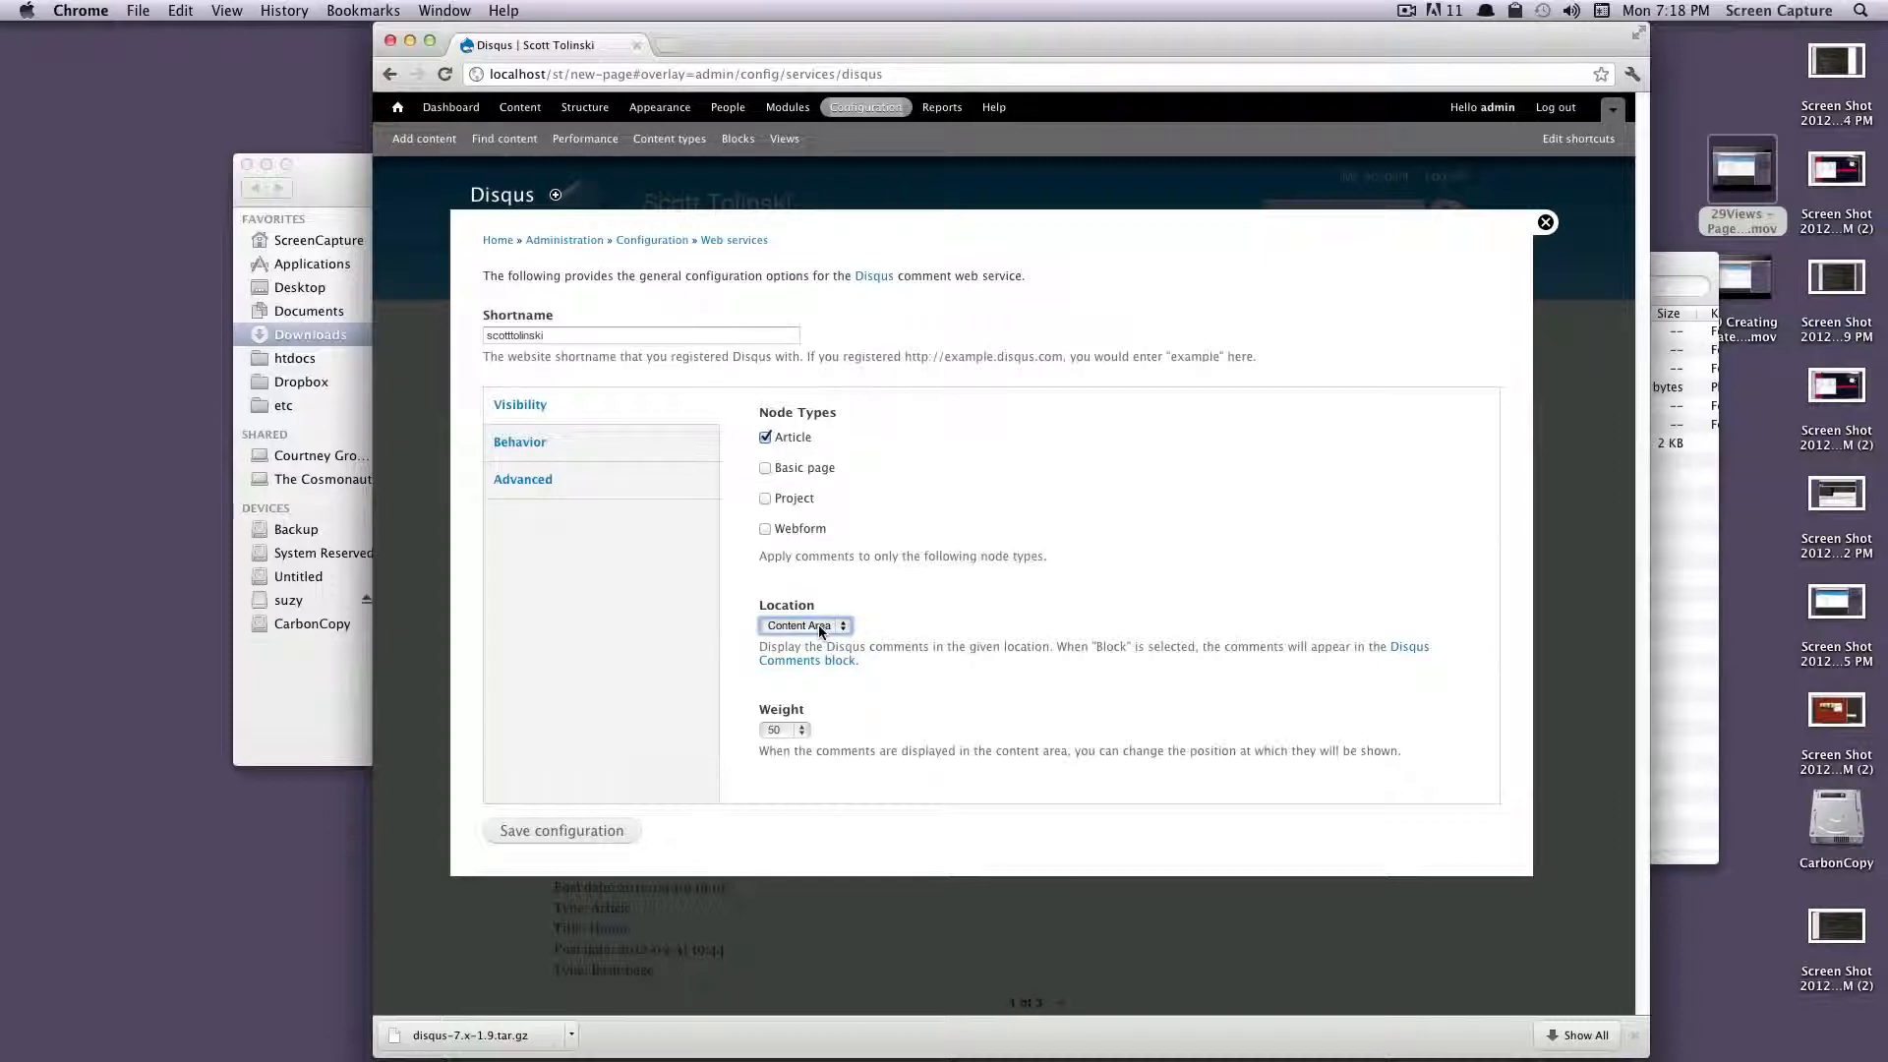
{"action": "left_click", "coordinate": [795, 729]}
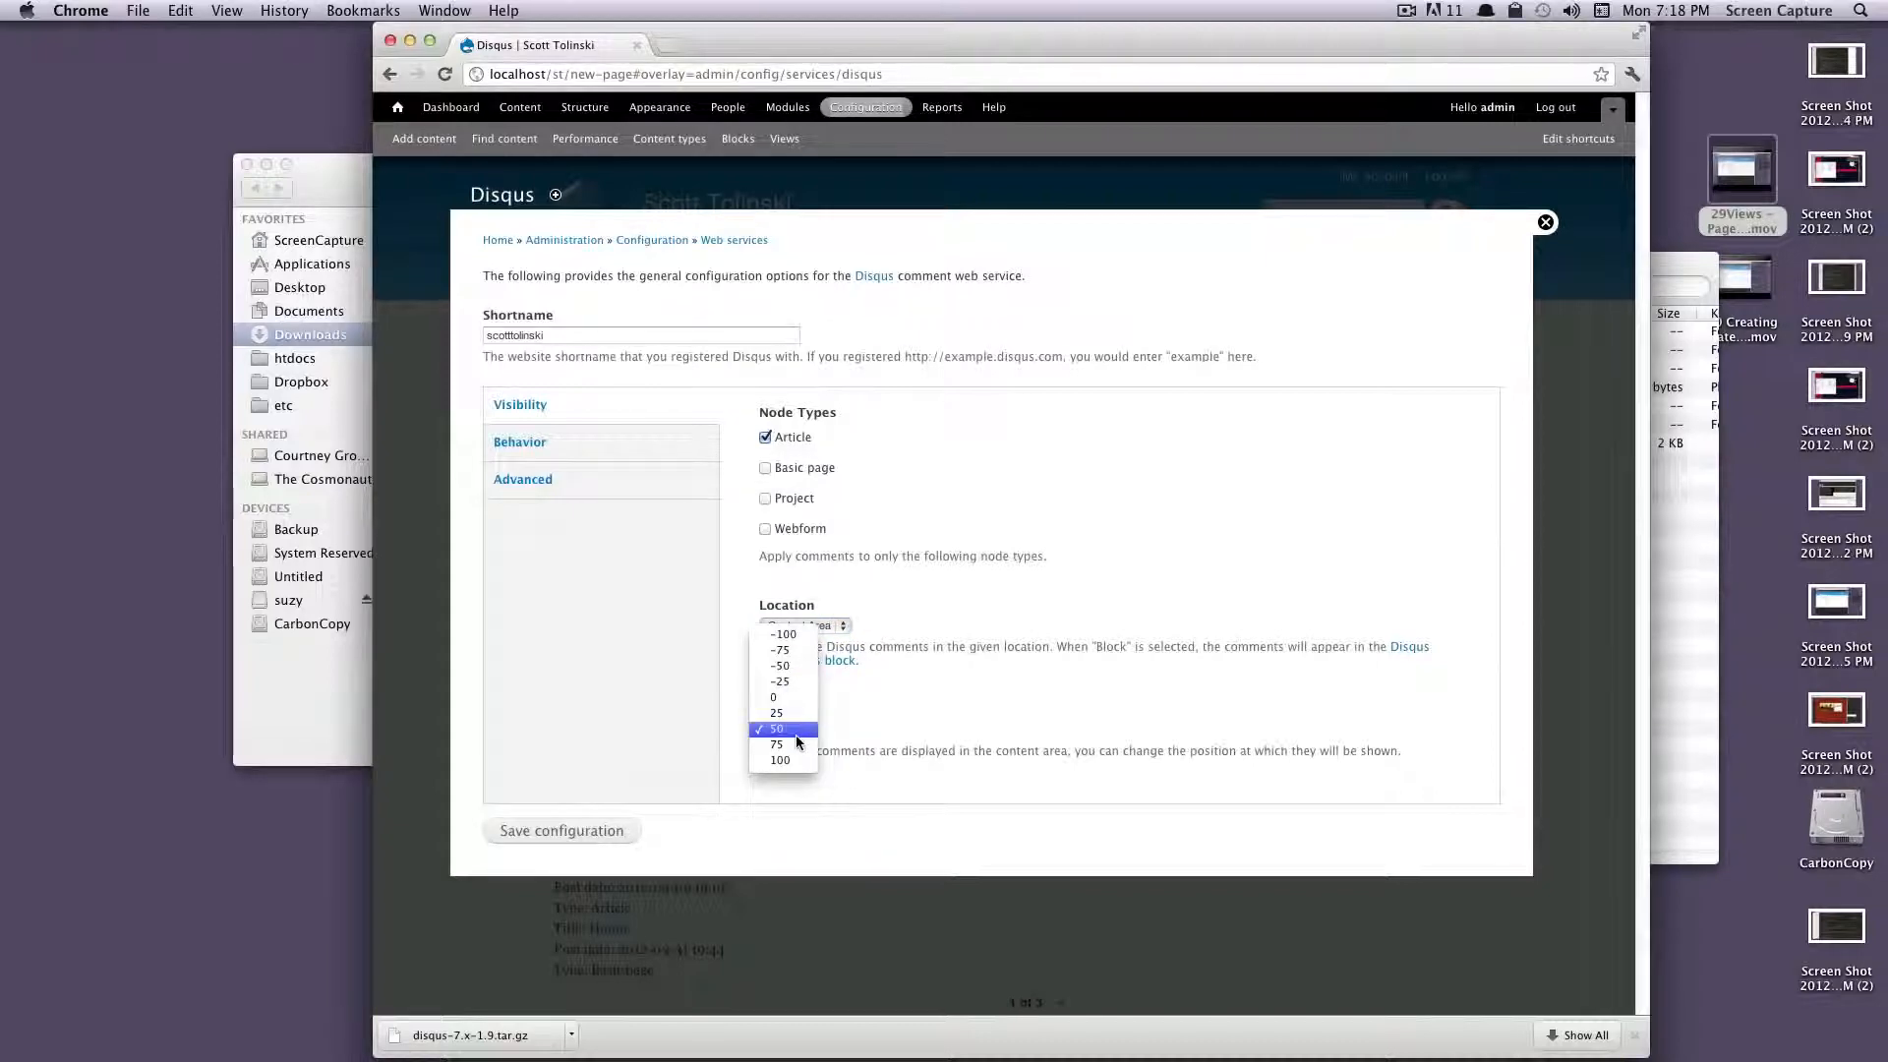
{"action": "left_click", "coordinate": [795, 734]}
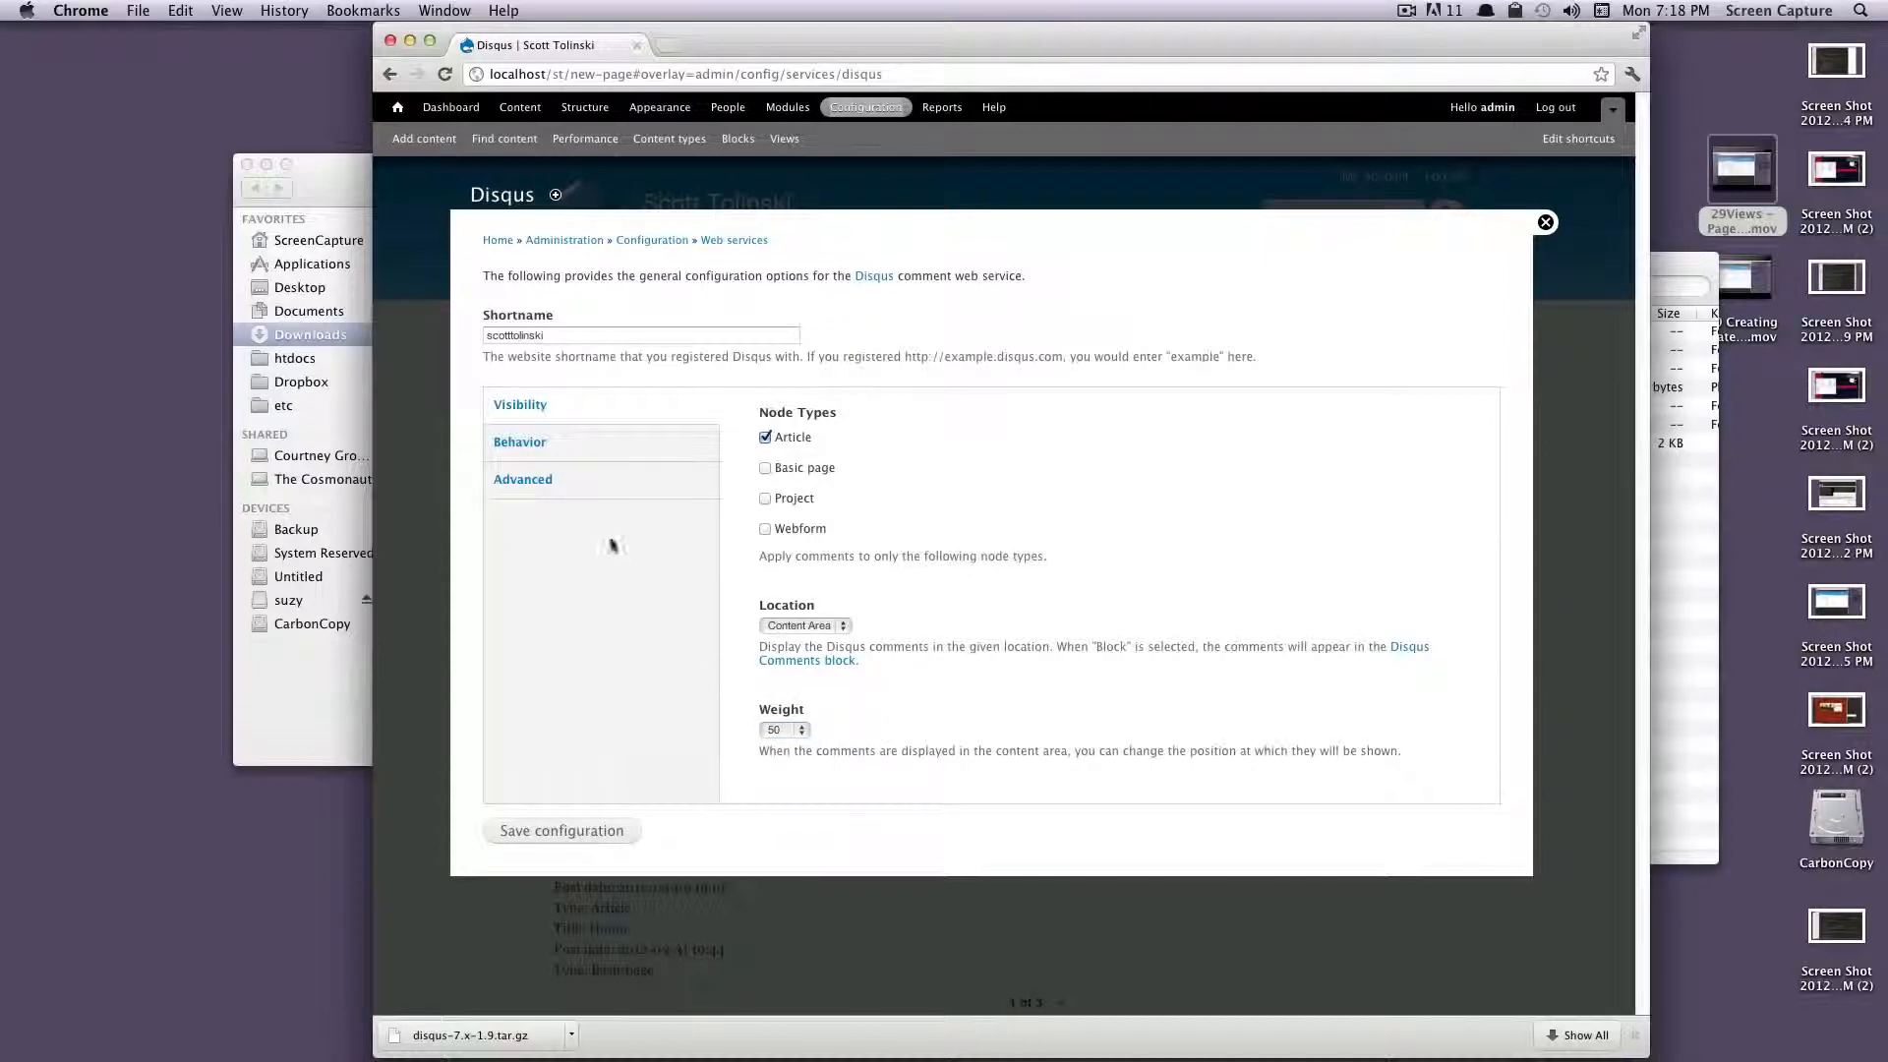
Review the Disqus Behavior and Advanced settings, leaving the API key fields empty, and save the configuration
{"action": "left_click", "coordinate": [492, 459]}
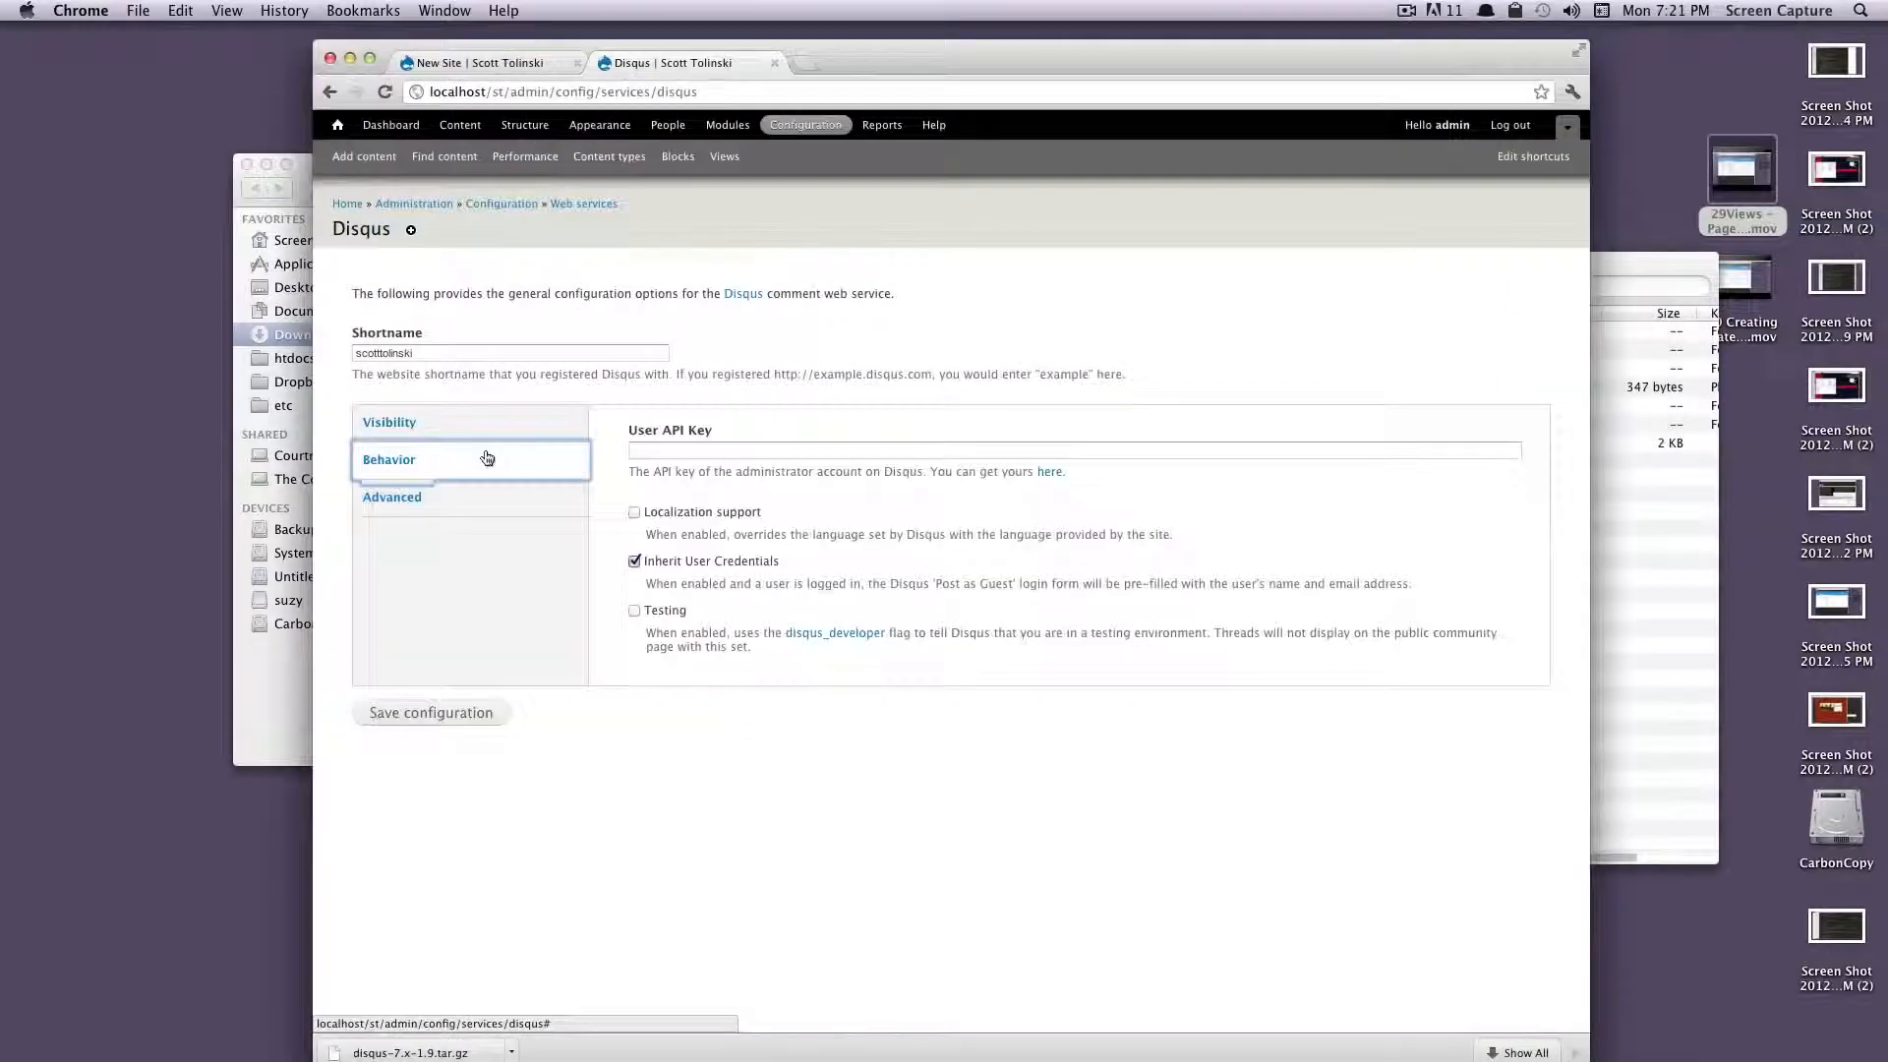
{"action": "left_click", "coordinate": [673, 449]}
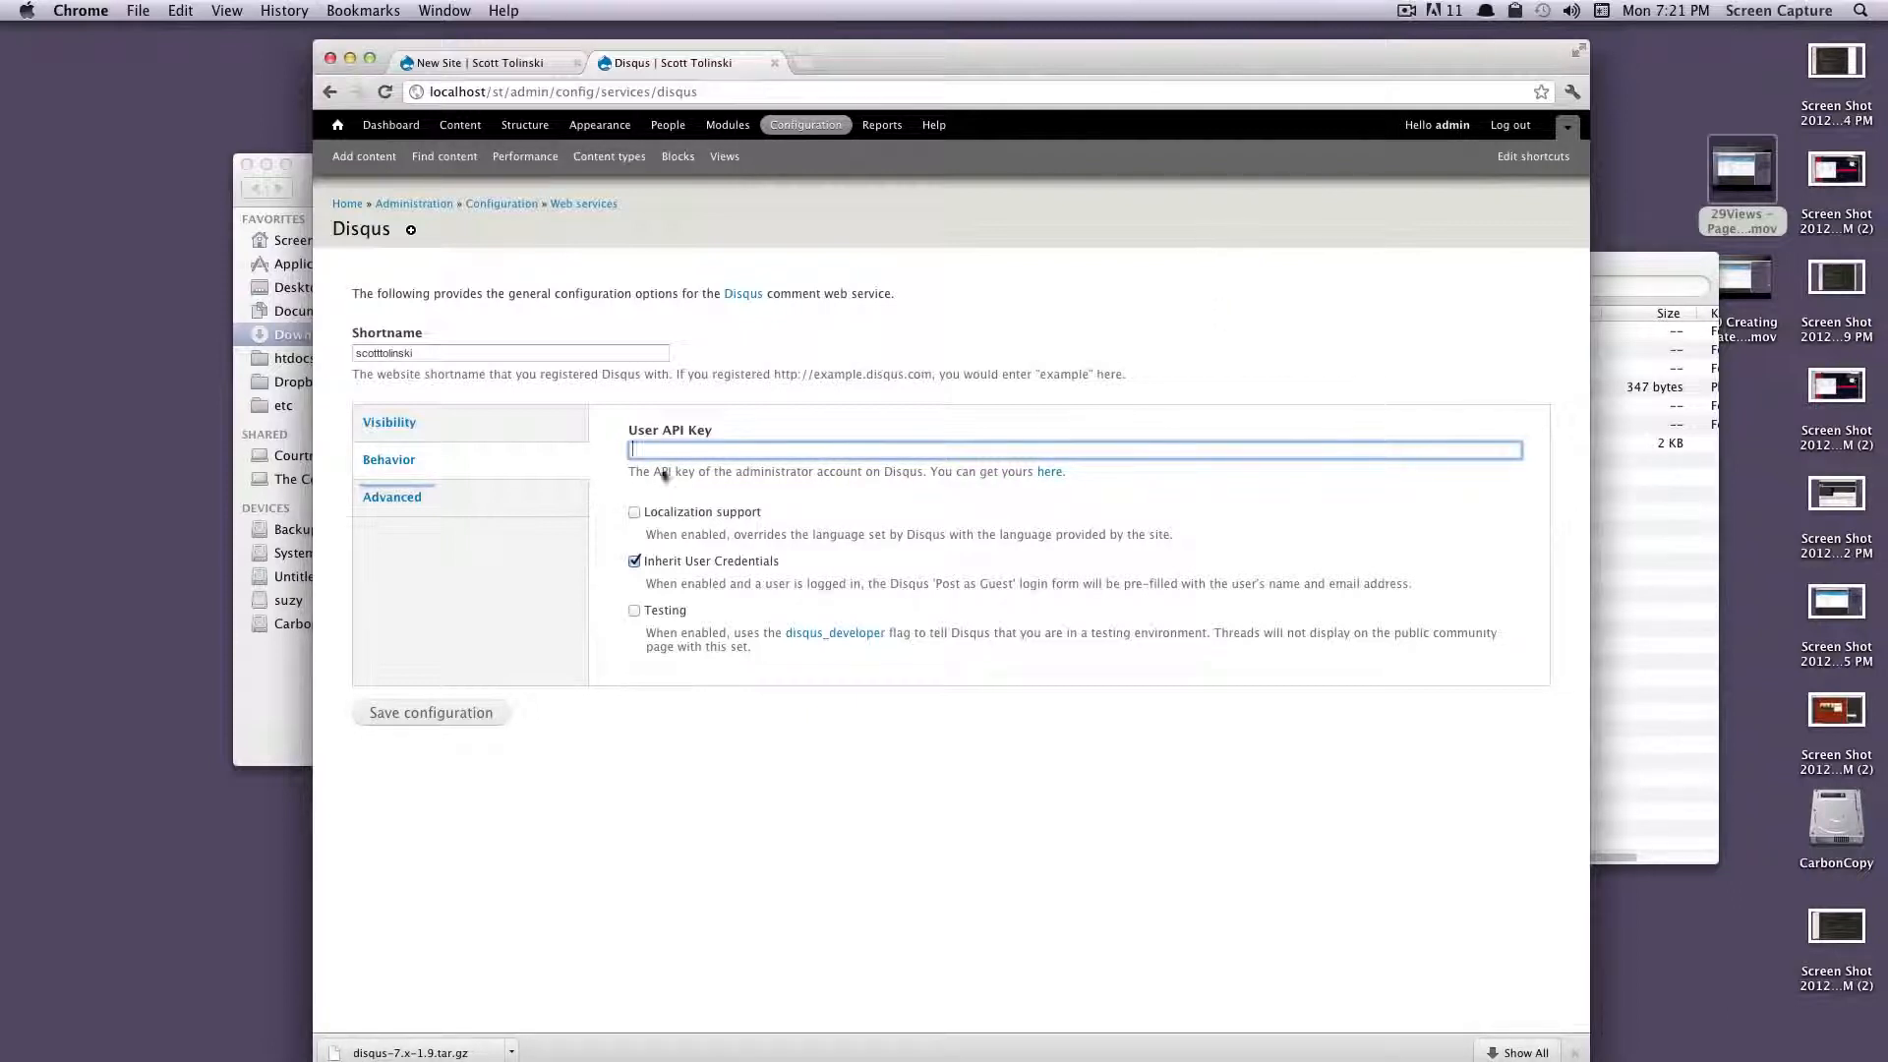
{"action": "left_click", "coordinate": [531, 513]}
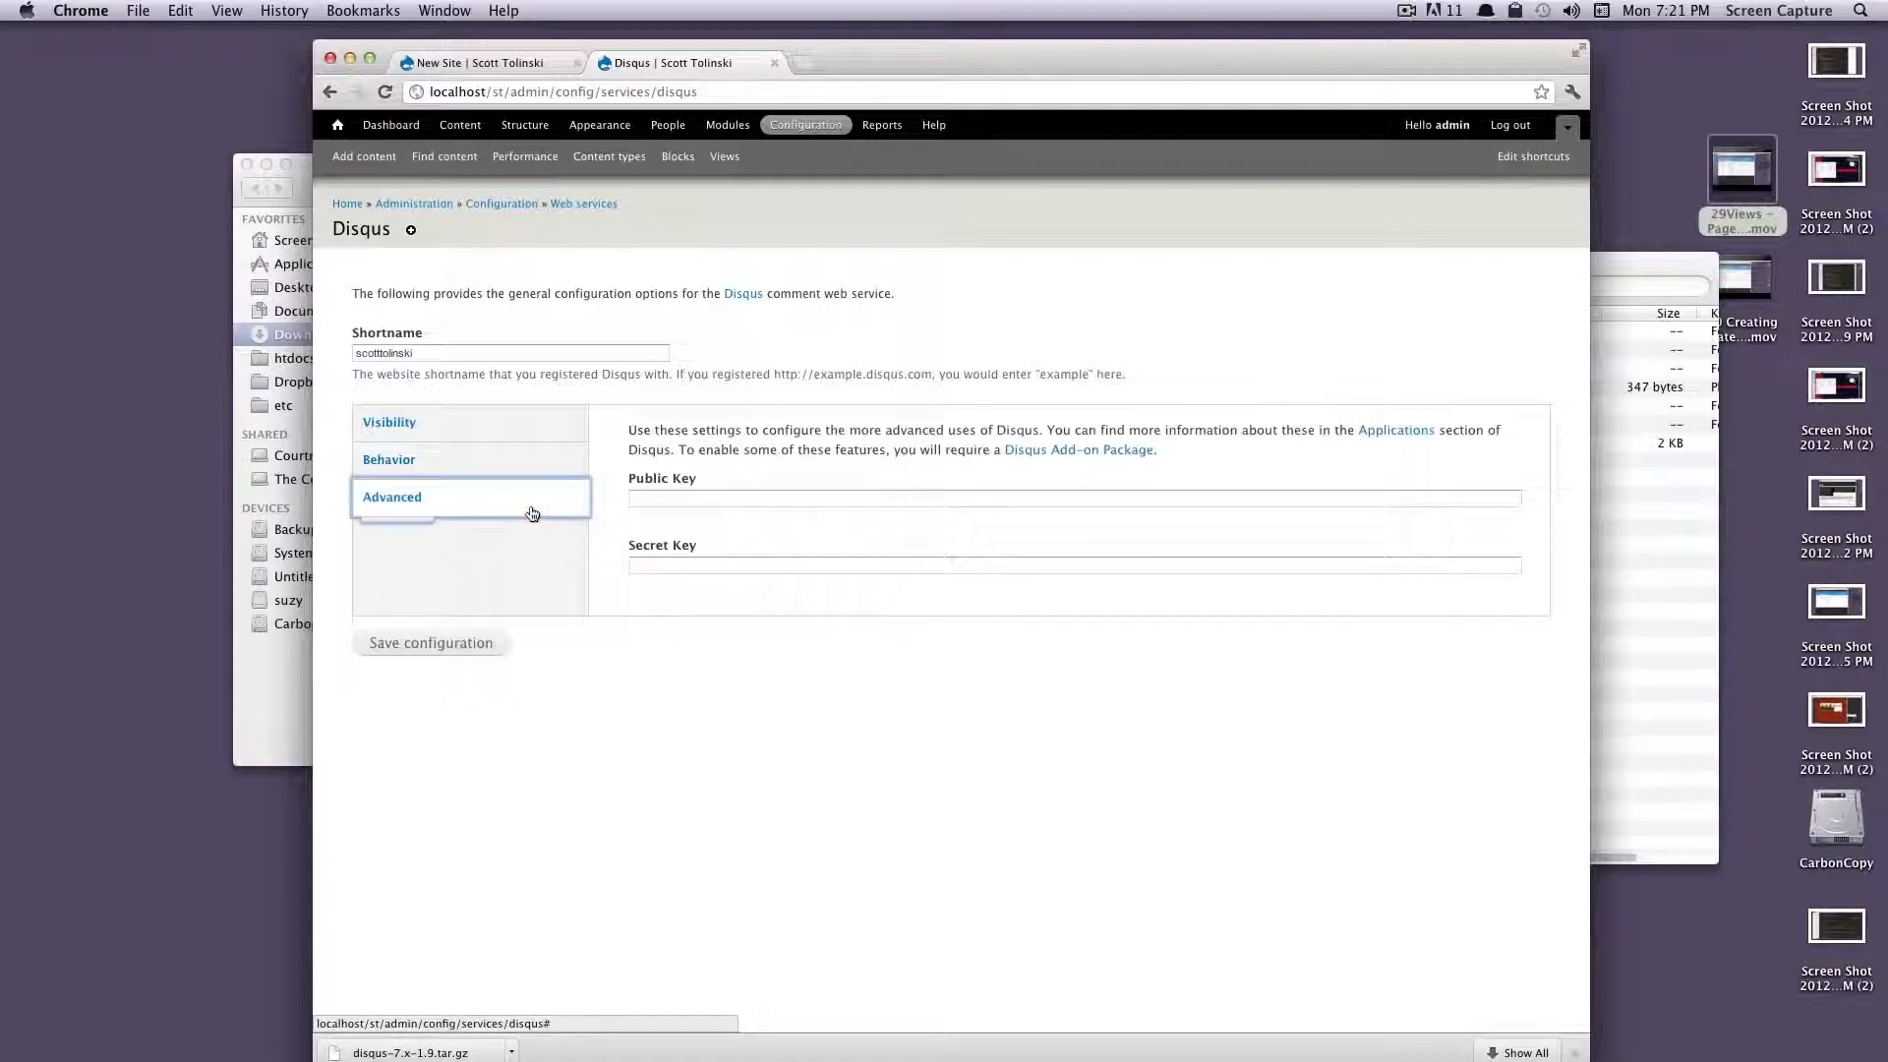
{"action": "left_click", "coordinate": [781, 500]}
{"action": "left_click", "coordinate": [777, 569]}
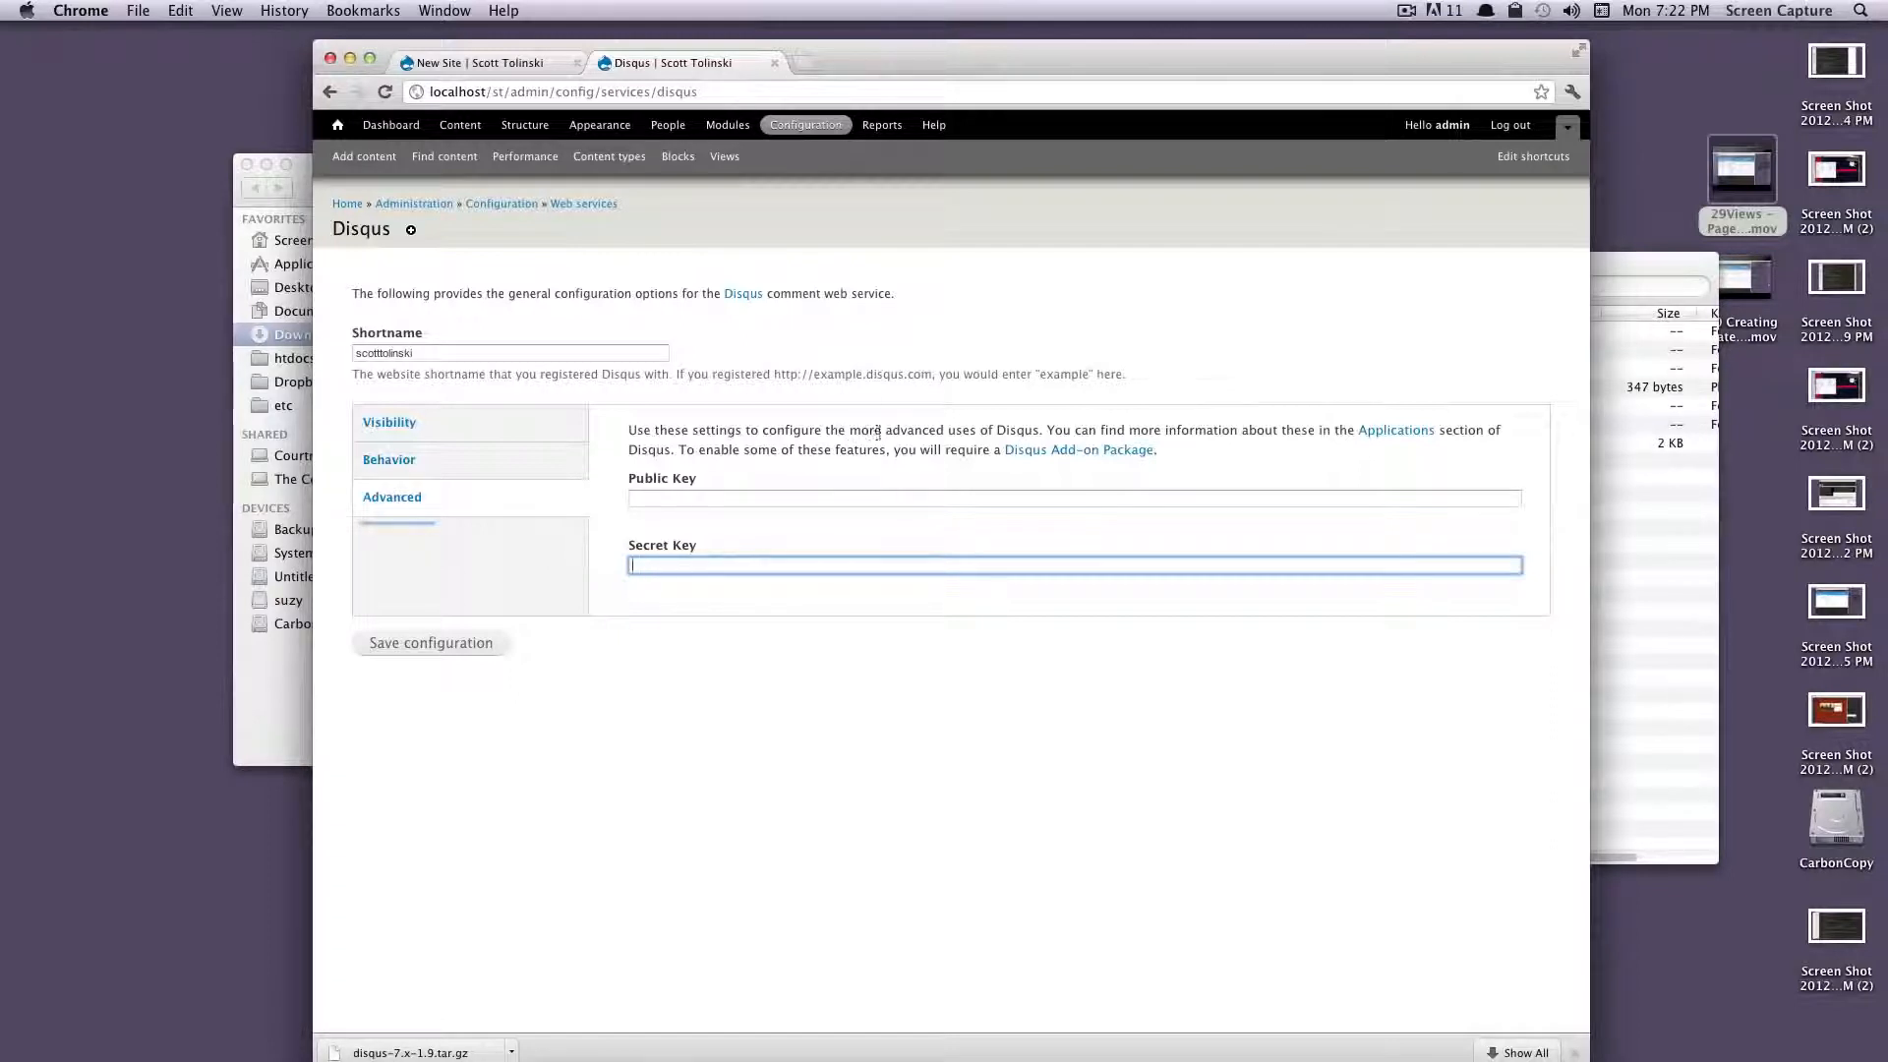
{"action": "left_click", "coordinate": [429, 644]}
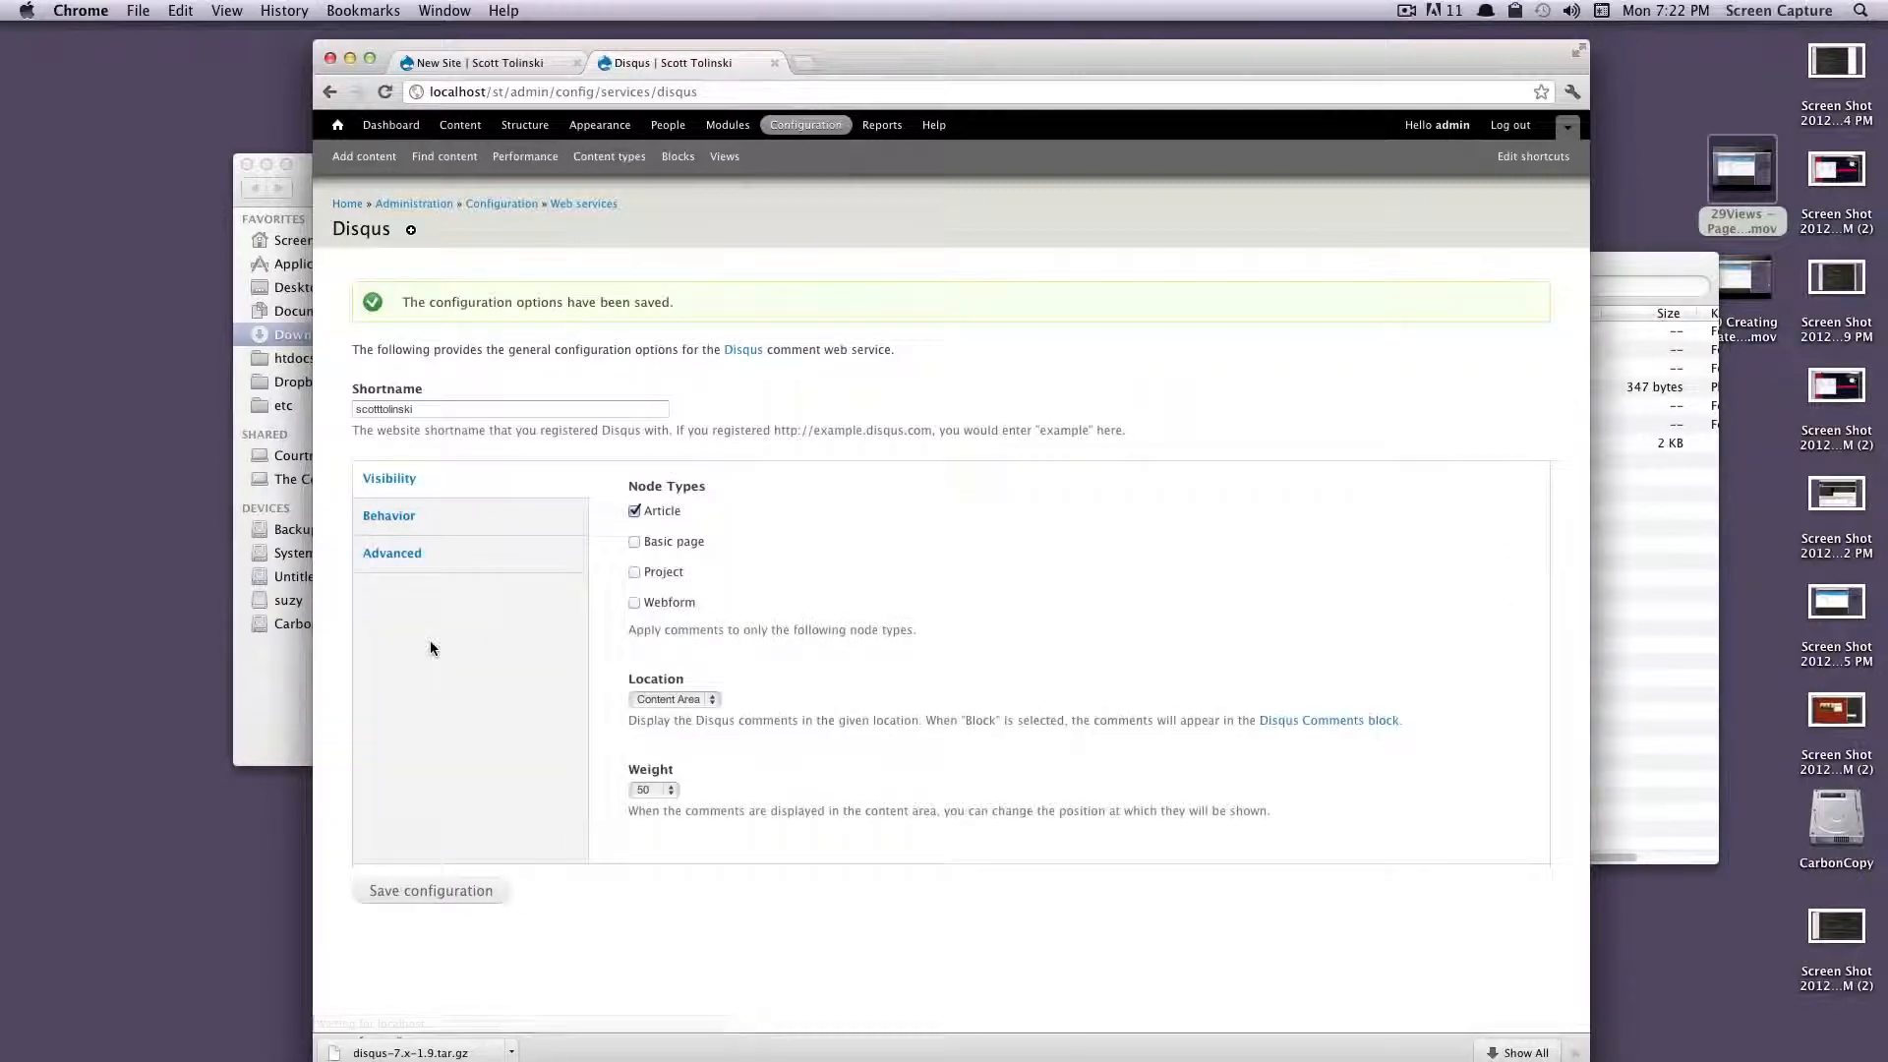
Open the Test article from the site's content list and examine the Disqus message in its comment area
{"action": "left_click", "coordinate": [470, 63]}
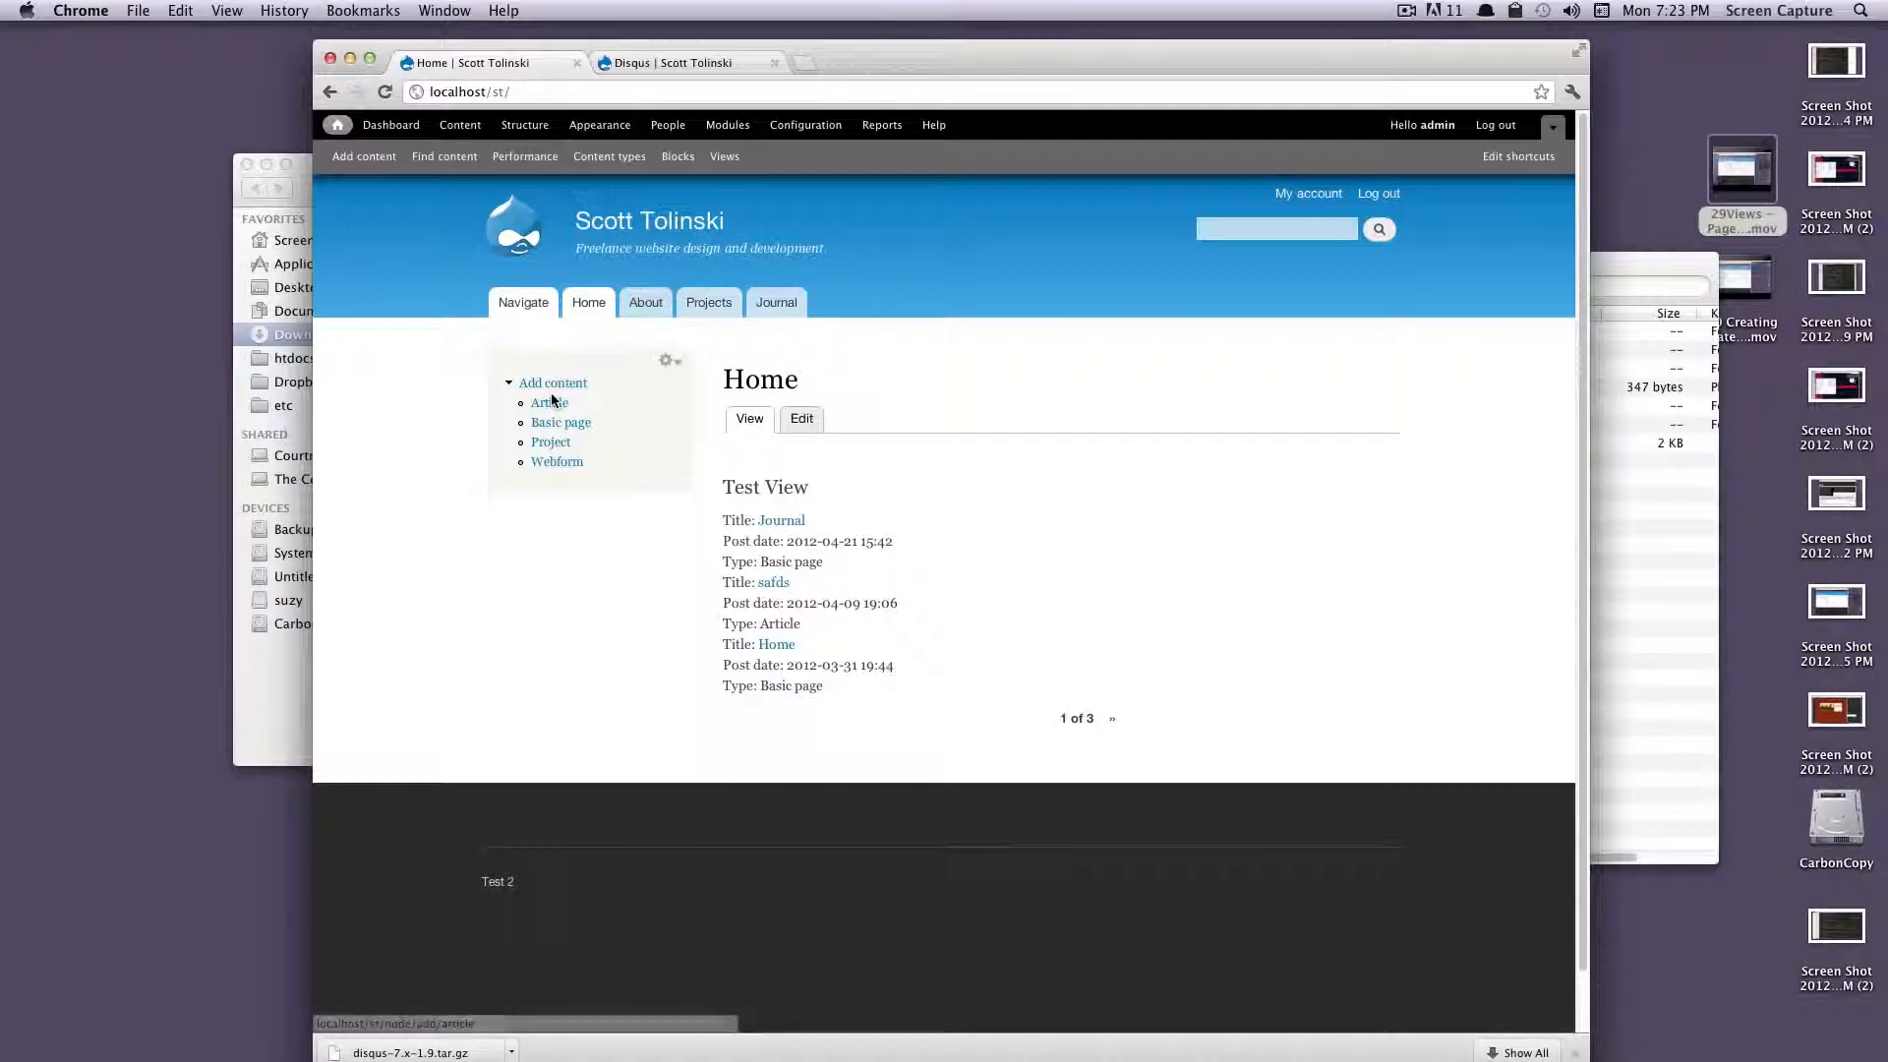
{"action": "left_click", "coordinate": [443, 167]}
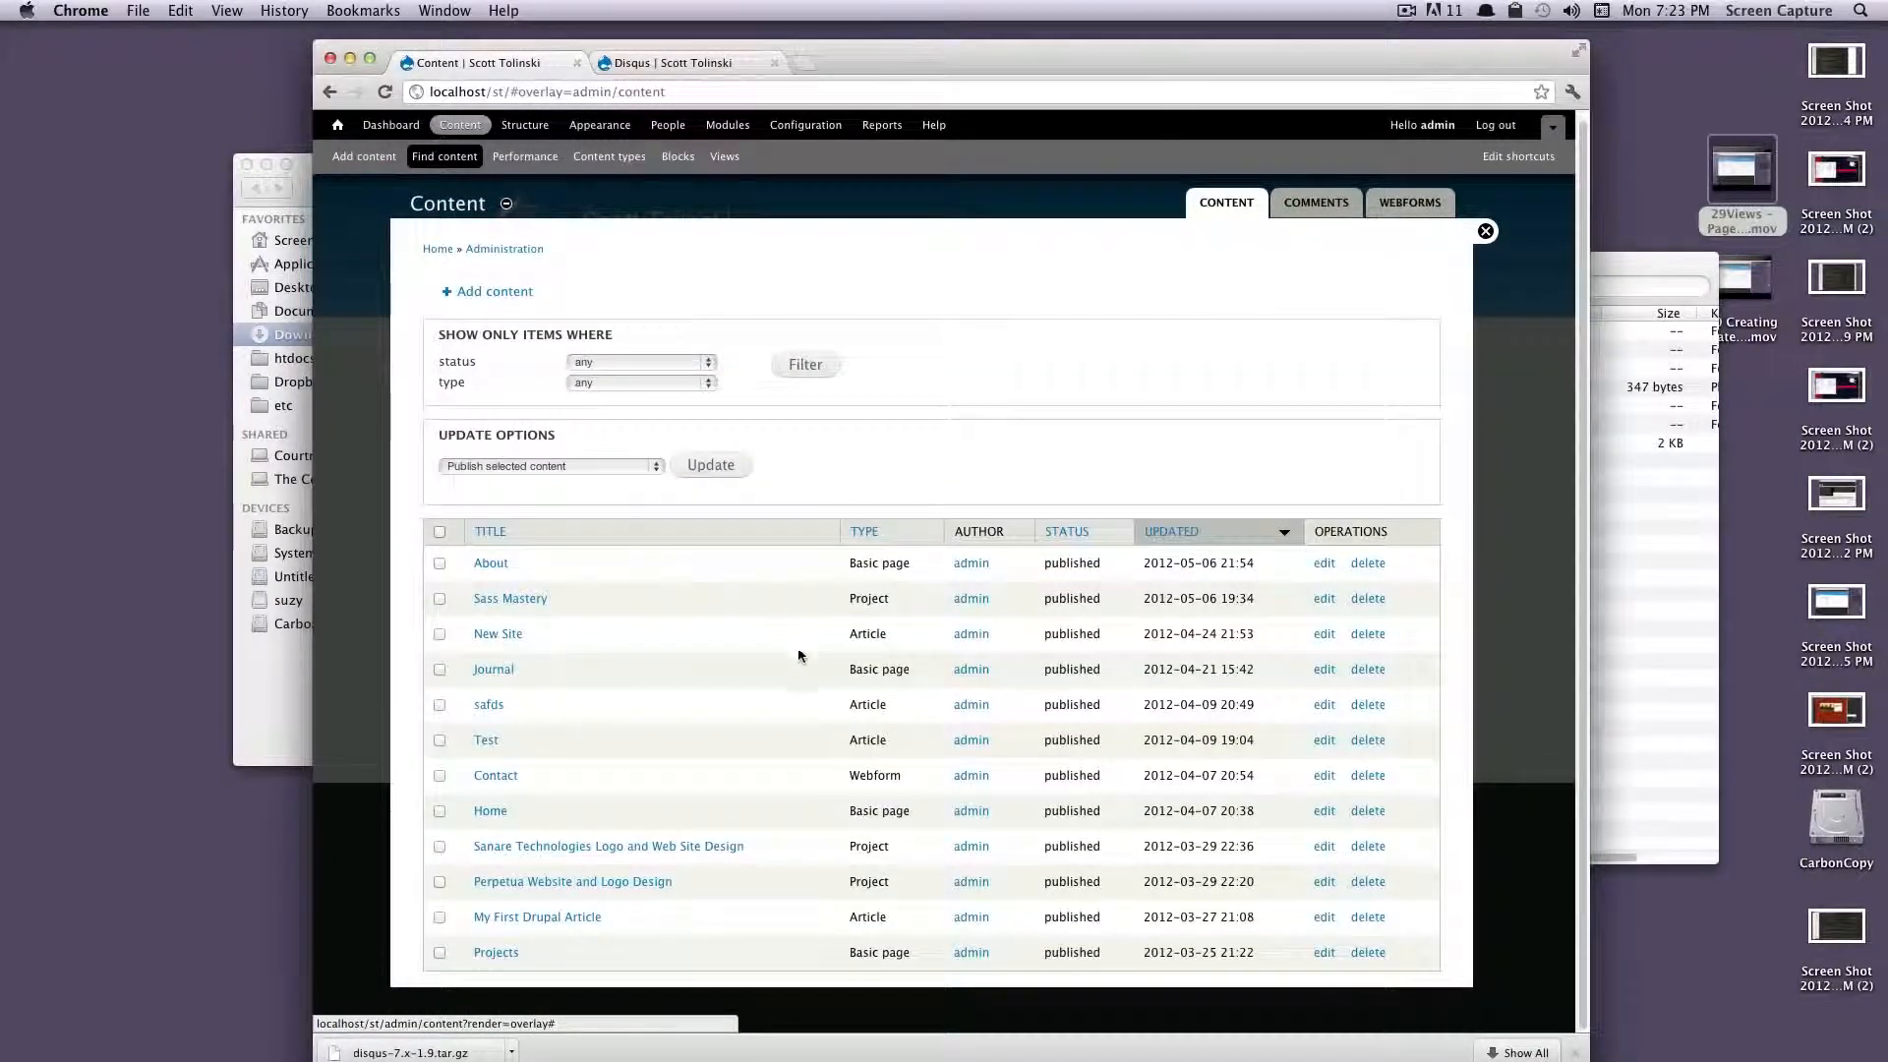
{"action": "left_click", "coordinate": [494, 743]}
{"action": "scroll", "coordinate": [504, 737], "scroll_direction": "down", "scroll_amount": 20}
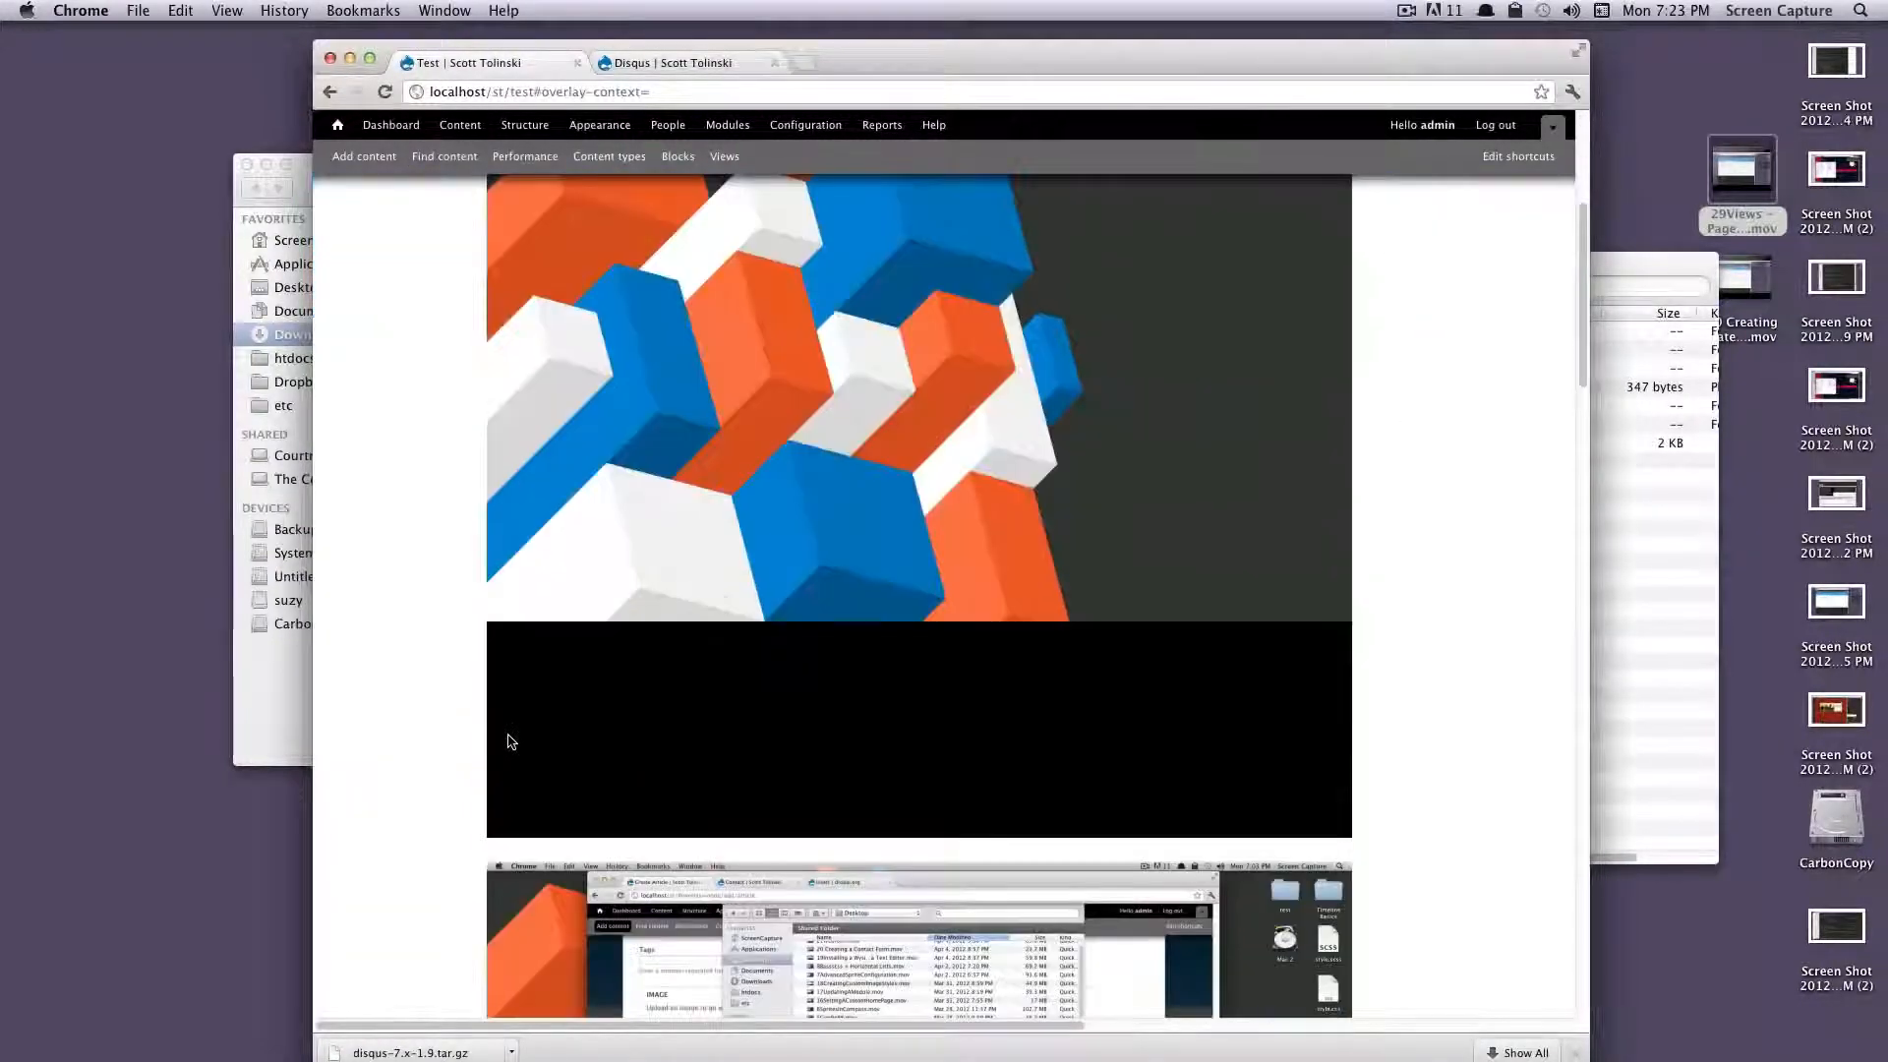
{"action": "scroll", "coordinate": [511, 740], "scroll_direction": "down", "scroll_amount": 15}
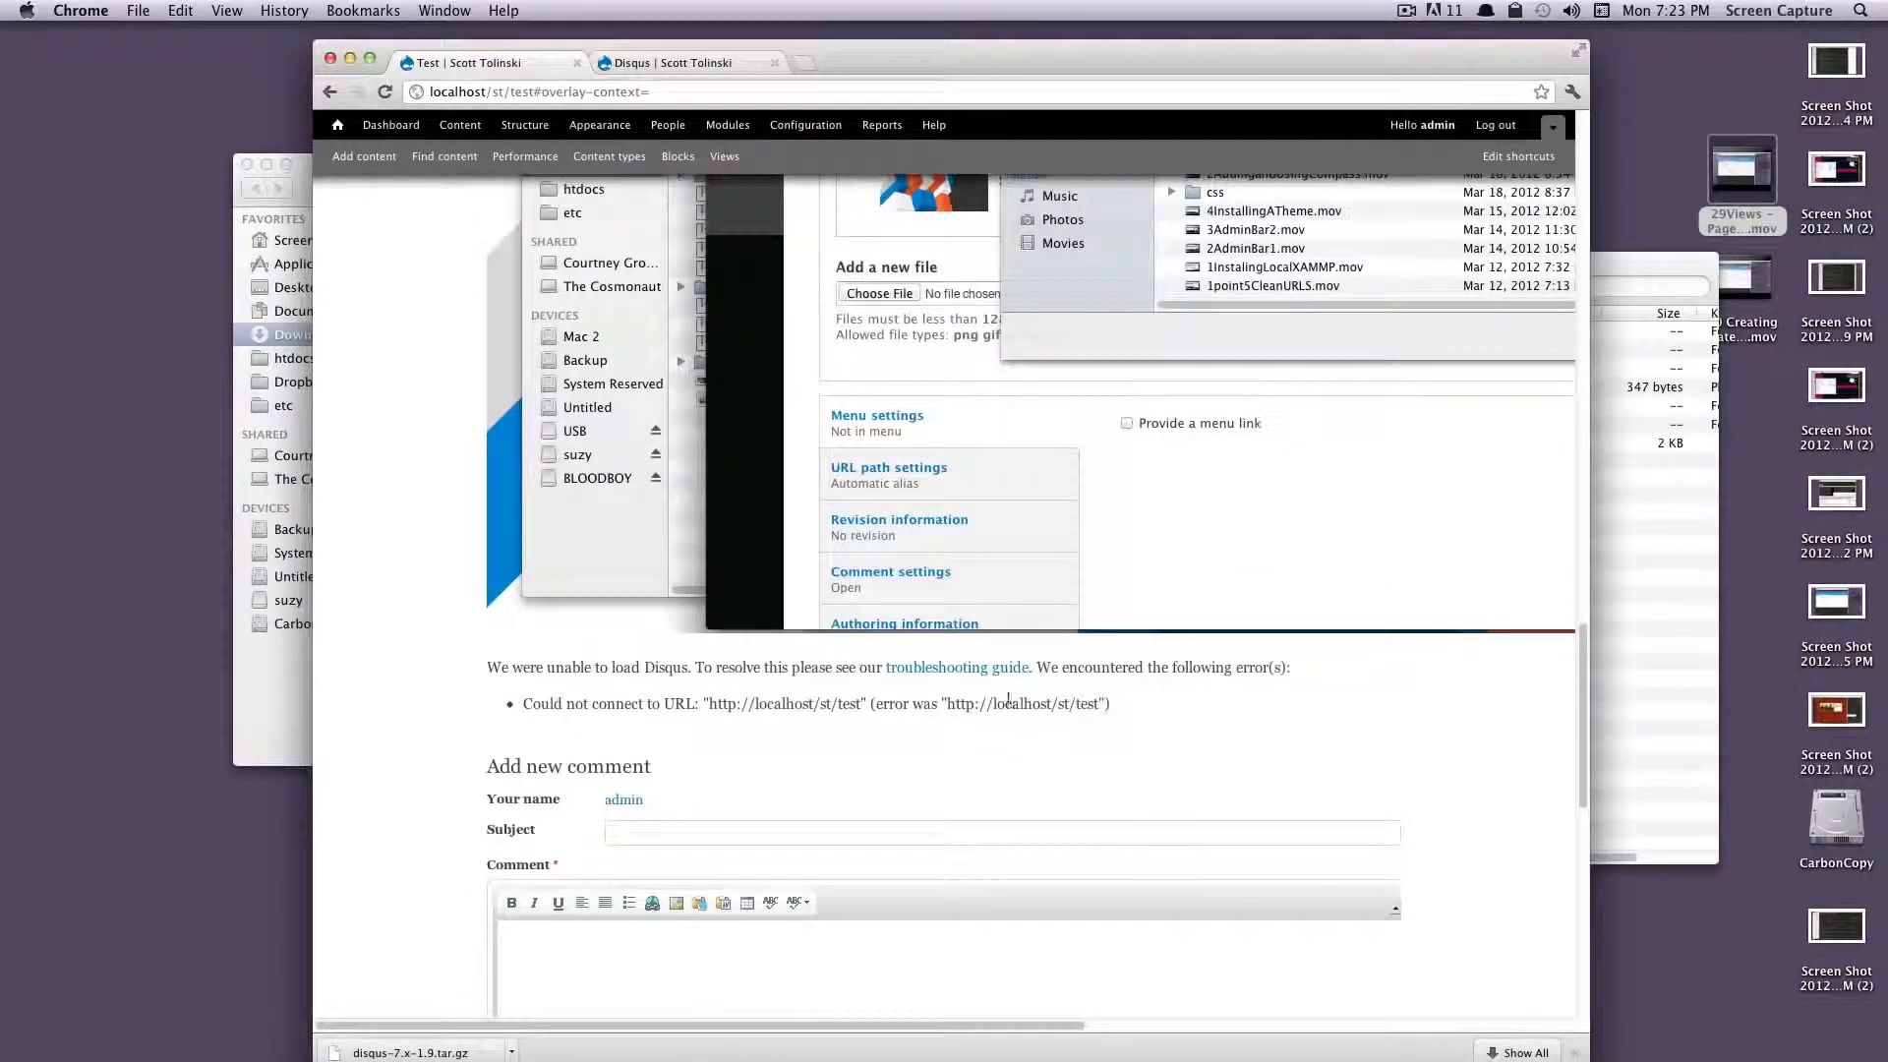
{"action": "left_click_drag", "start_coordinate": [1086, 703], "coordinate": [864, 704]}
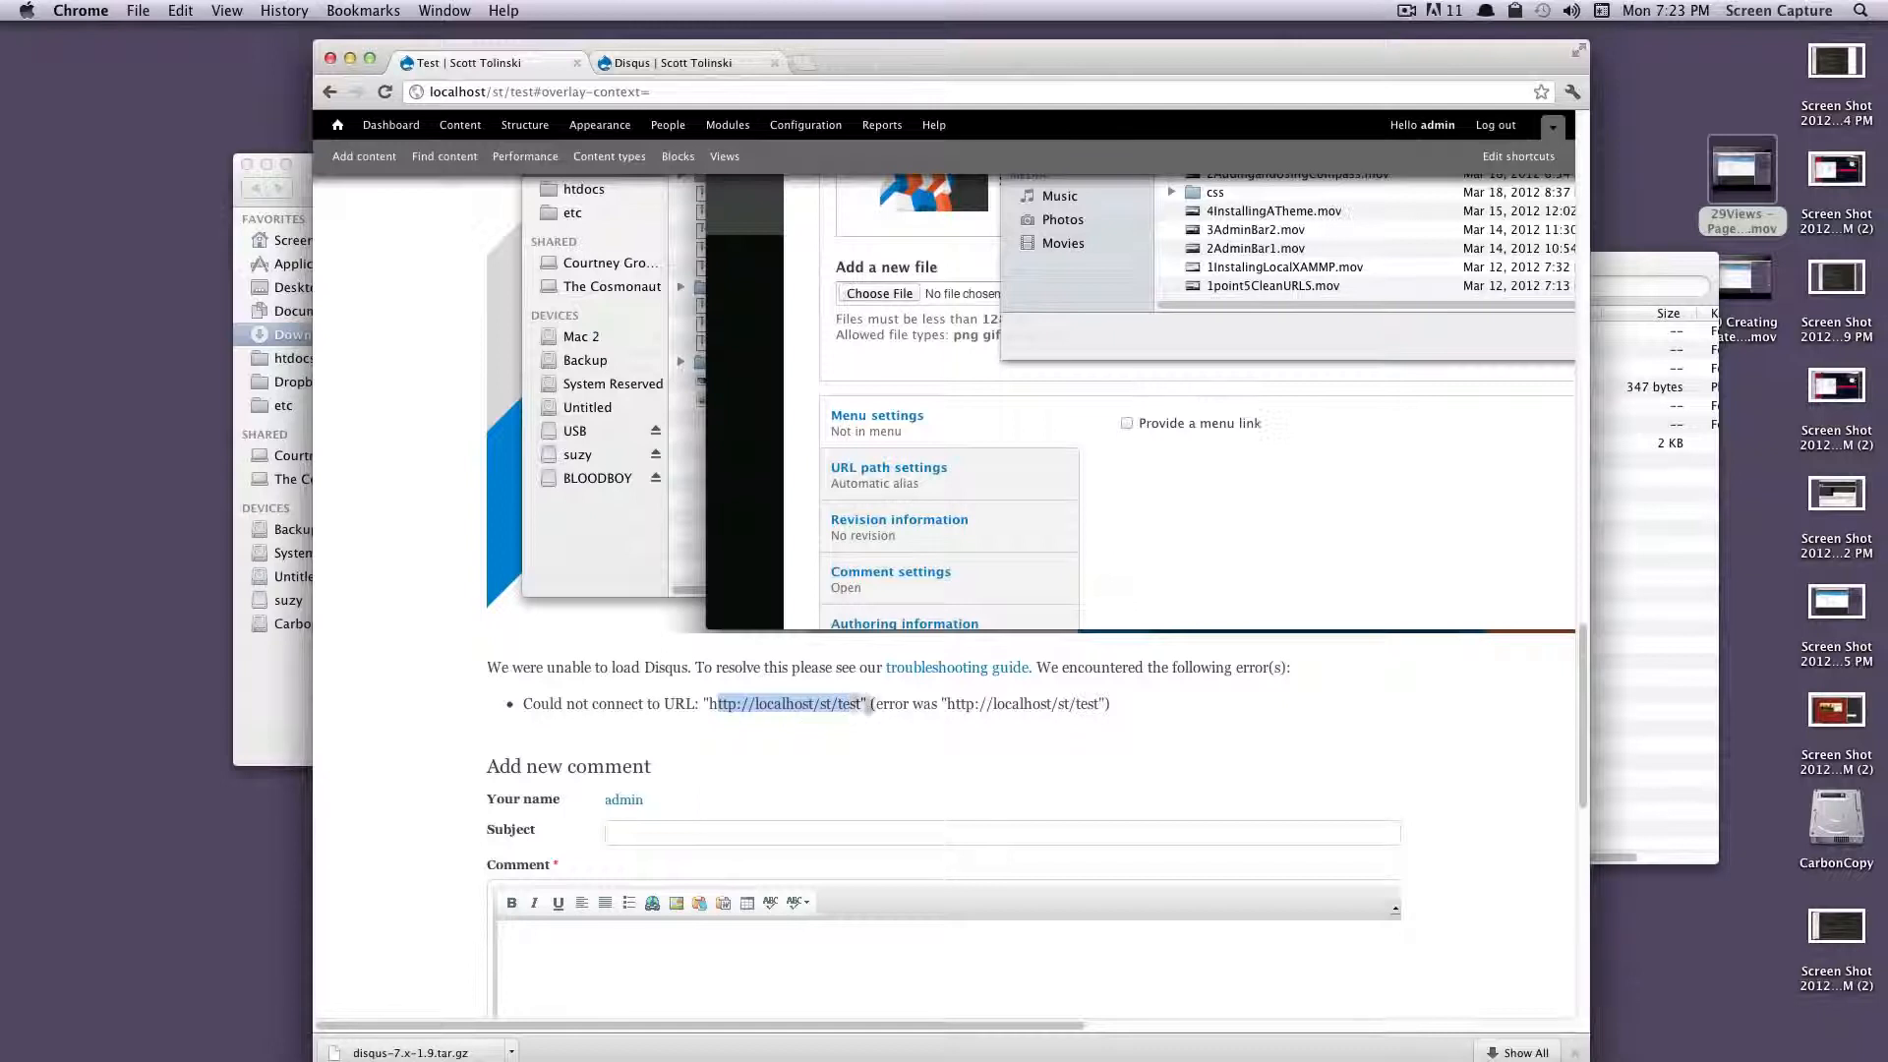
{"action": "left_click", "coordinate": [899, 710]}
{"action": "scroll", "coordinate": [899, 710], "scroll_direction": "down", "scroll_amount": 4}
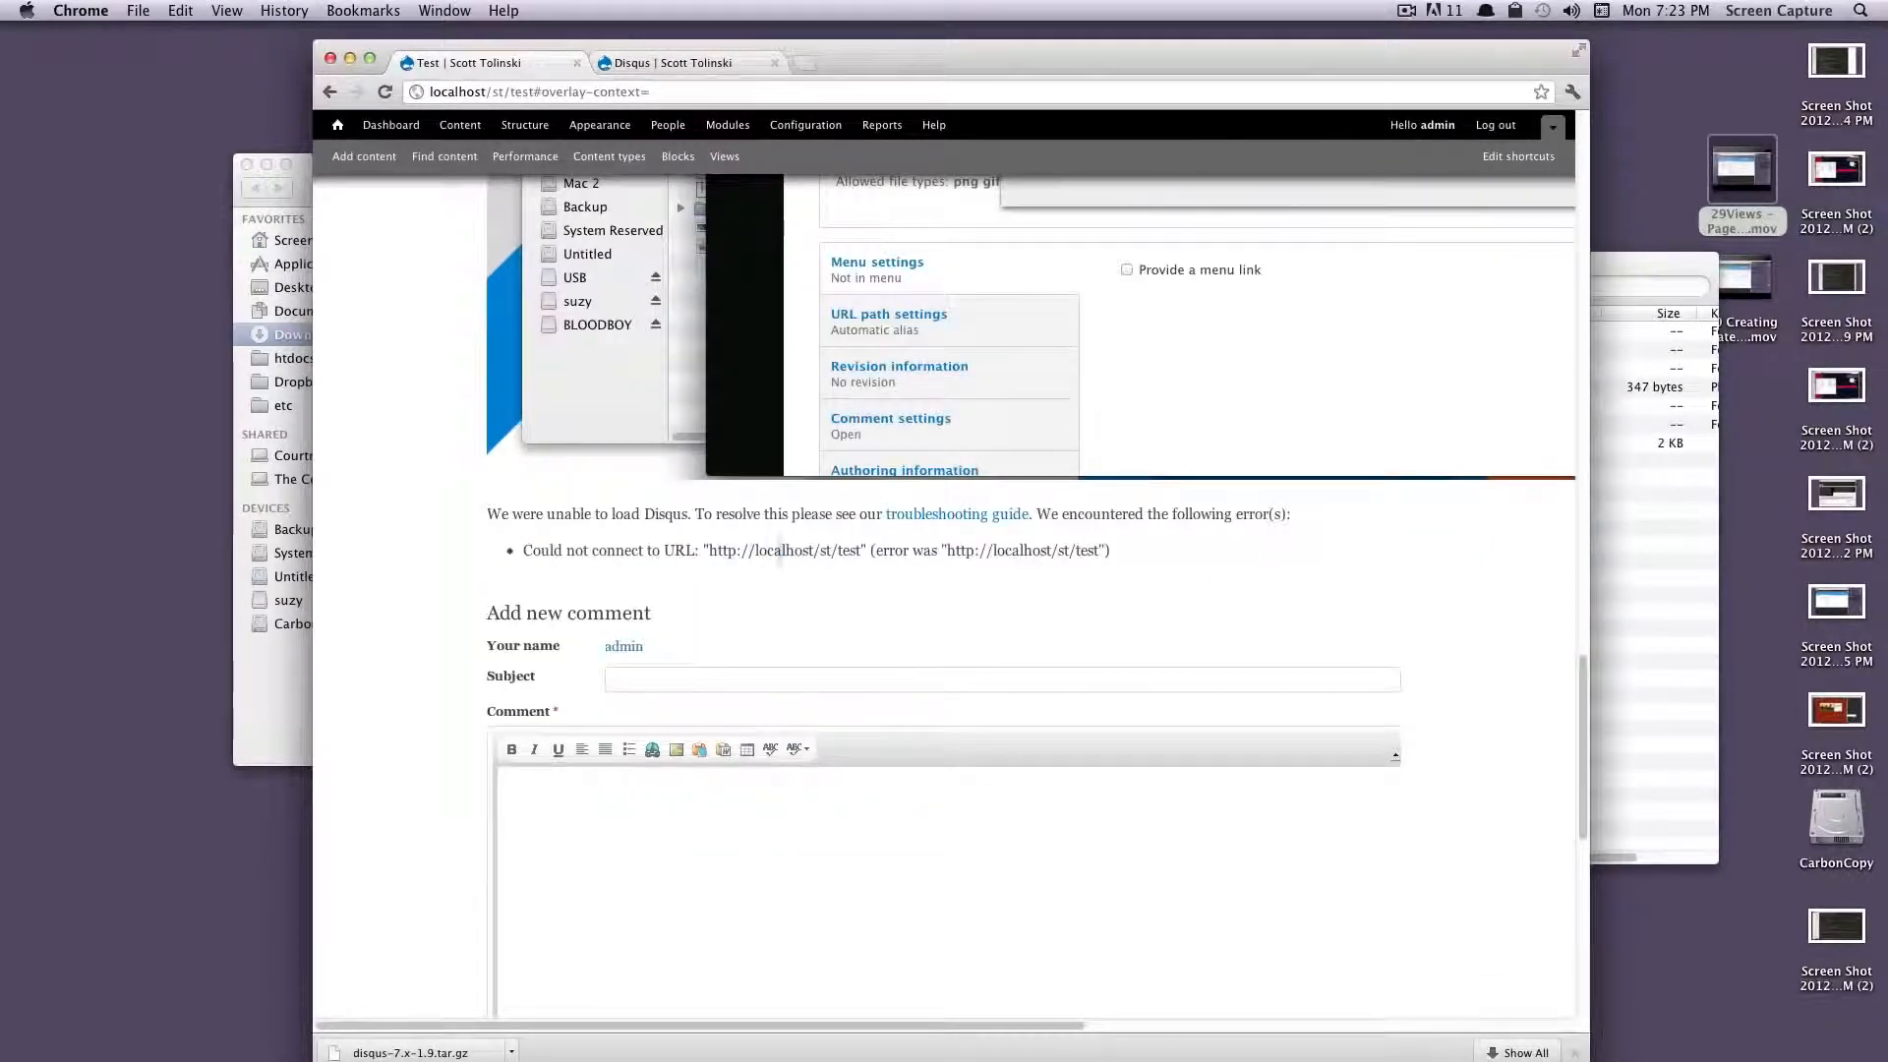
{"action": "left_click_drag", "start_coordinate": [767, 551], "coordinate": [890, 552]}
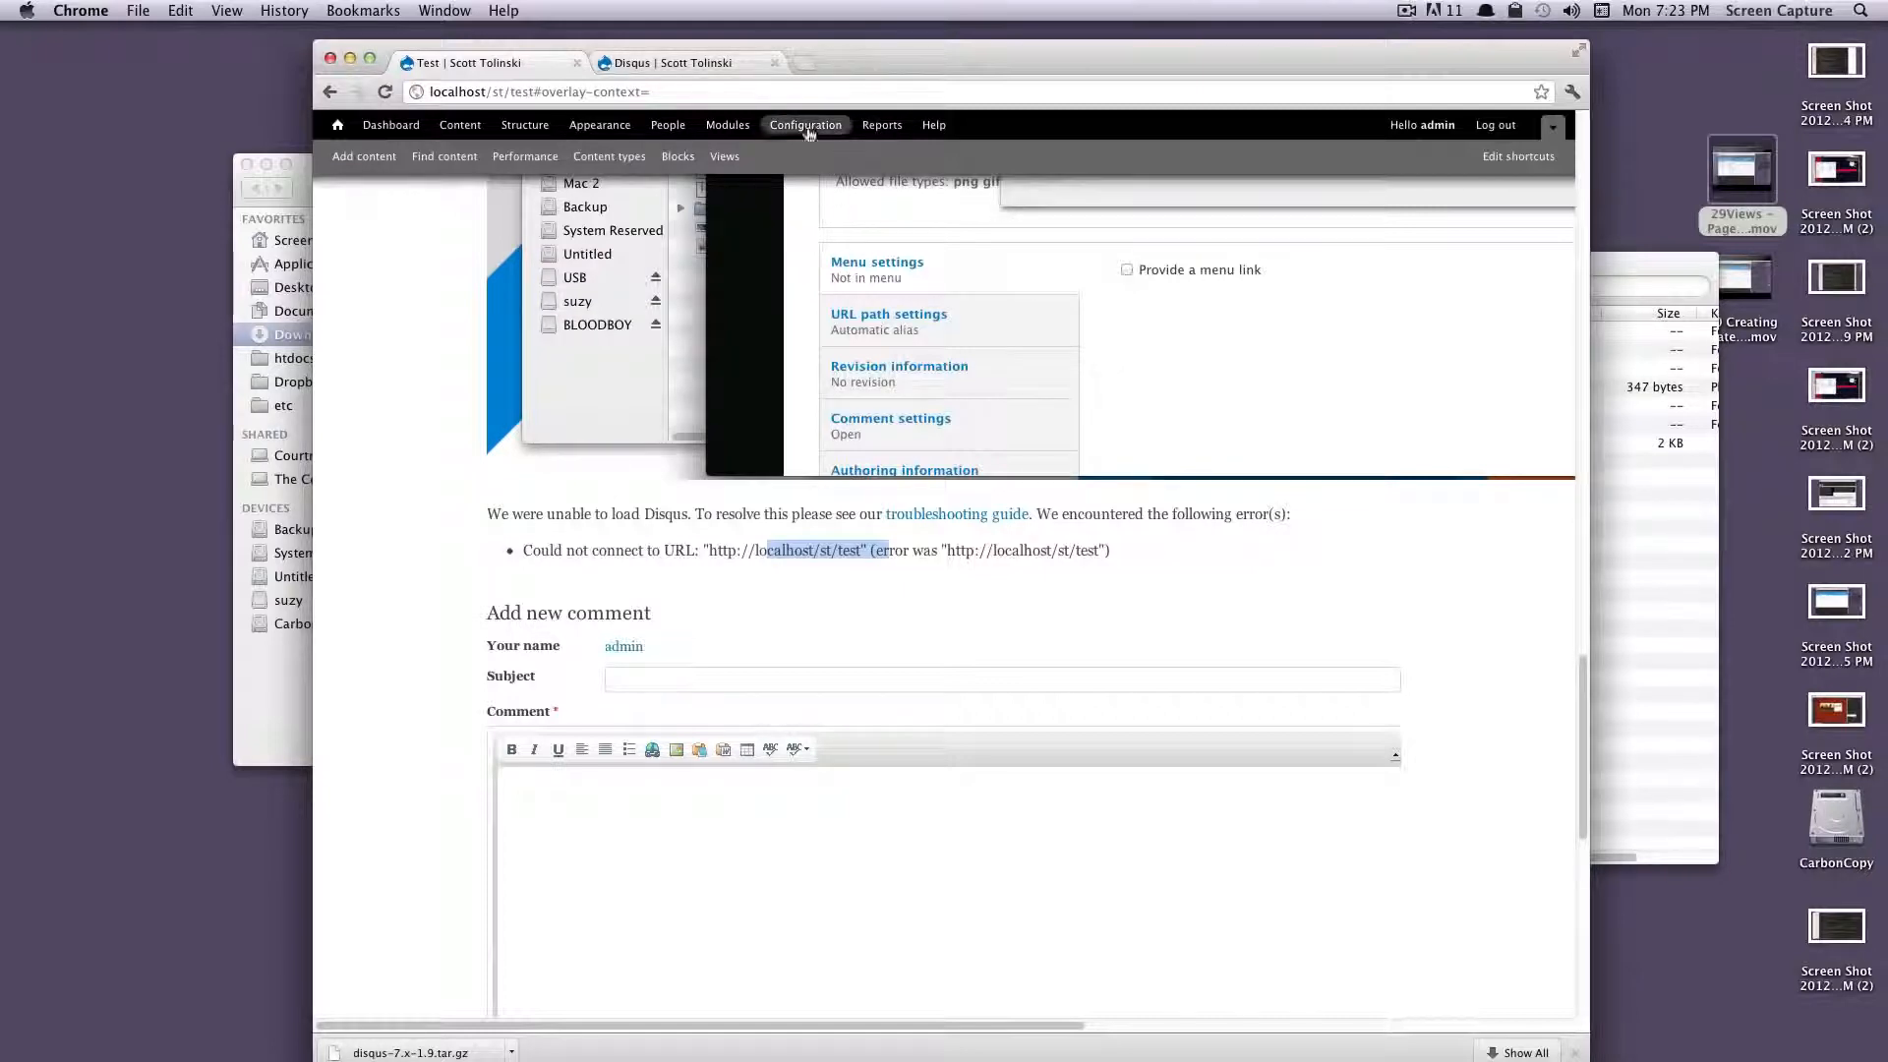
Open the Disqus web service configuration in a separate browser page, enable the Testing behavior, and save the configuration
{"action": "right_click", "coordinate": [841, 128]}
{"action": "left_click", "coordinate": [854, 136]}
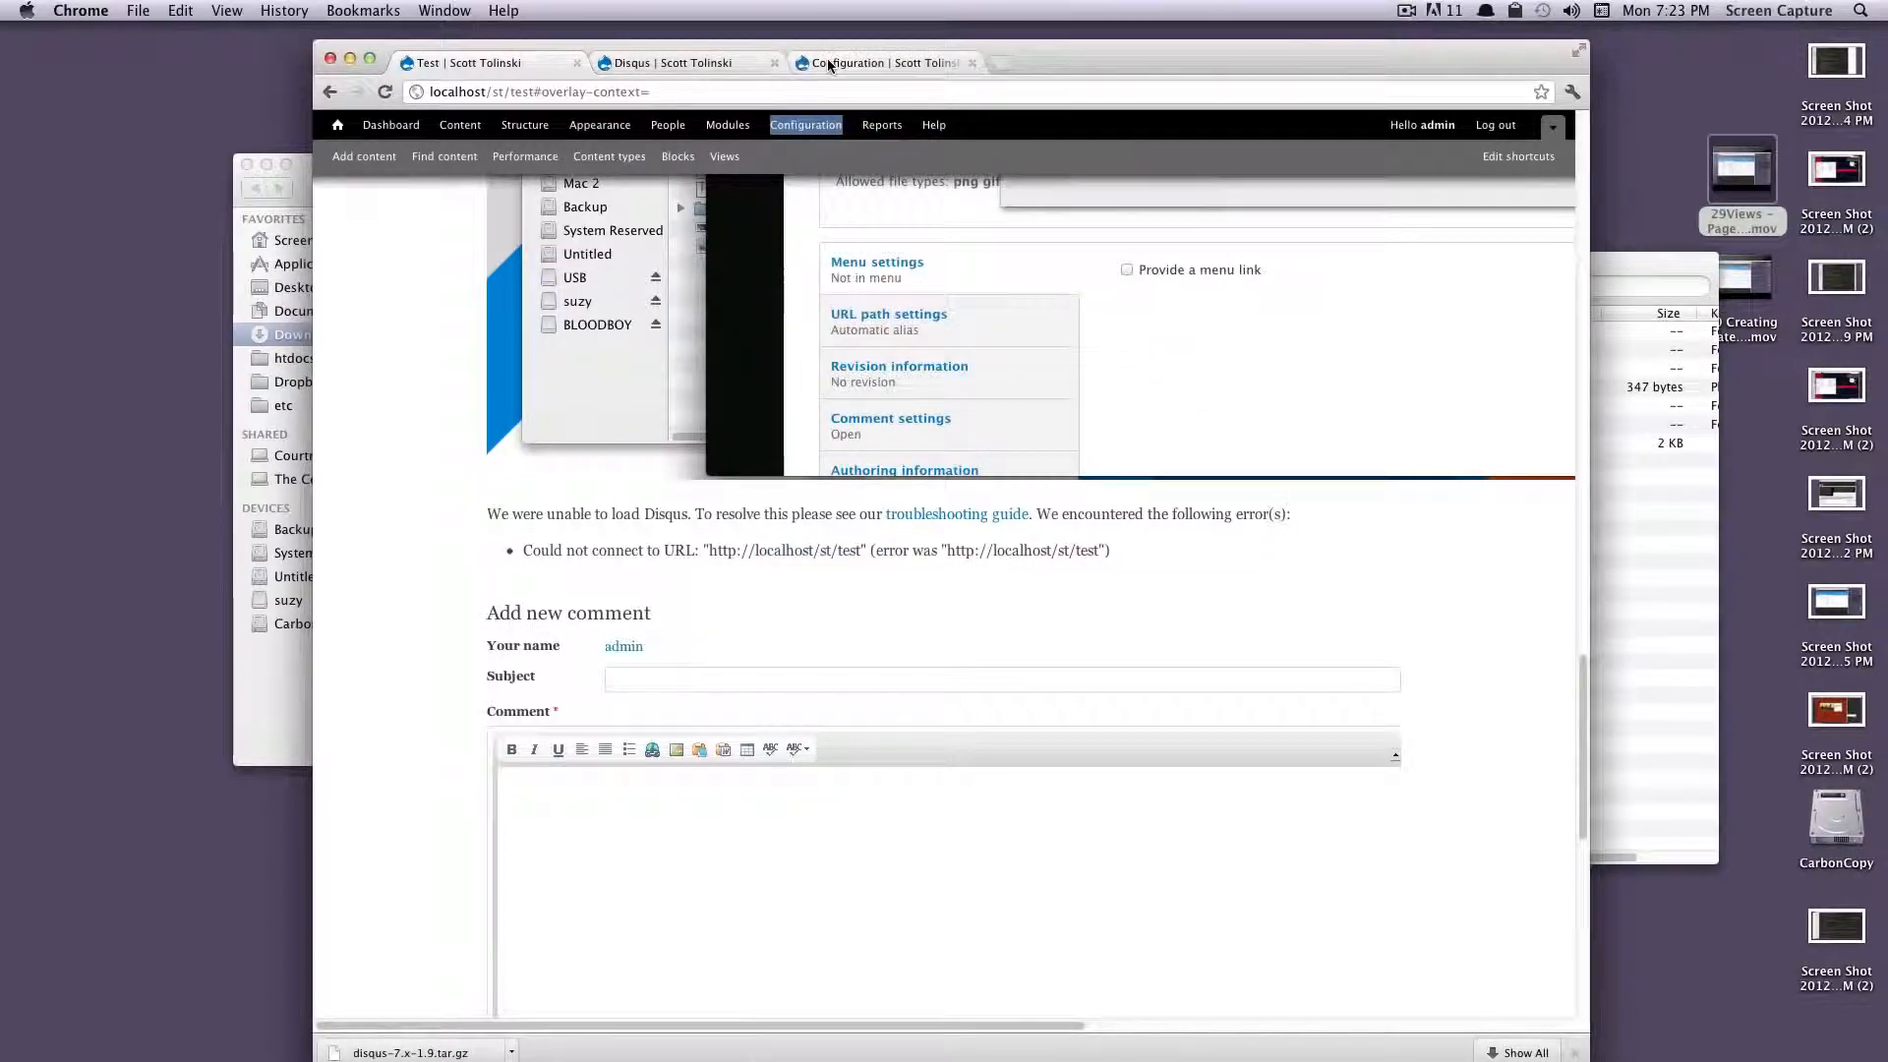
{"action": "left_click", "coordinate": [828, 65]}
{"action": "scroll", "coordinate": [936, 481], "scroll_direction": "down", "scroll_amount": 5}
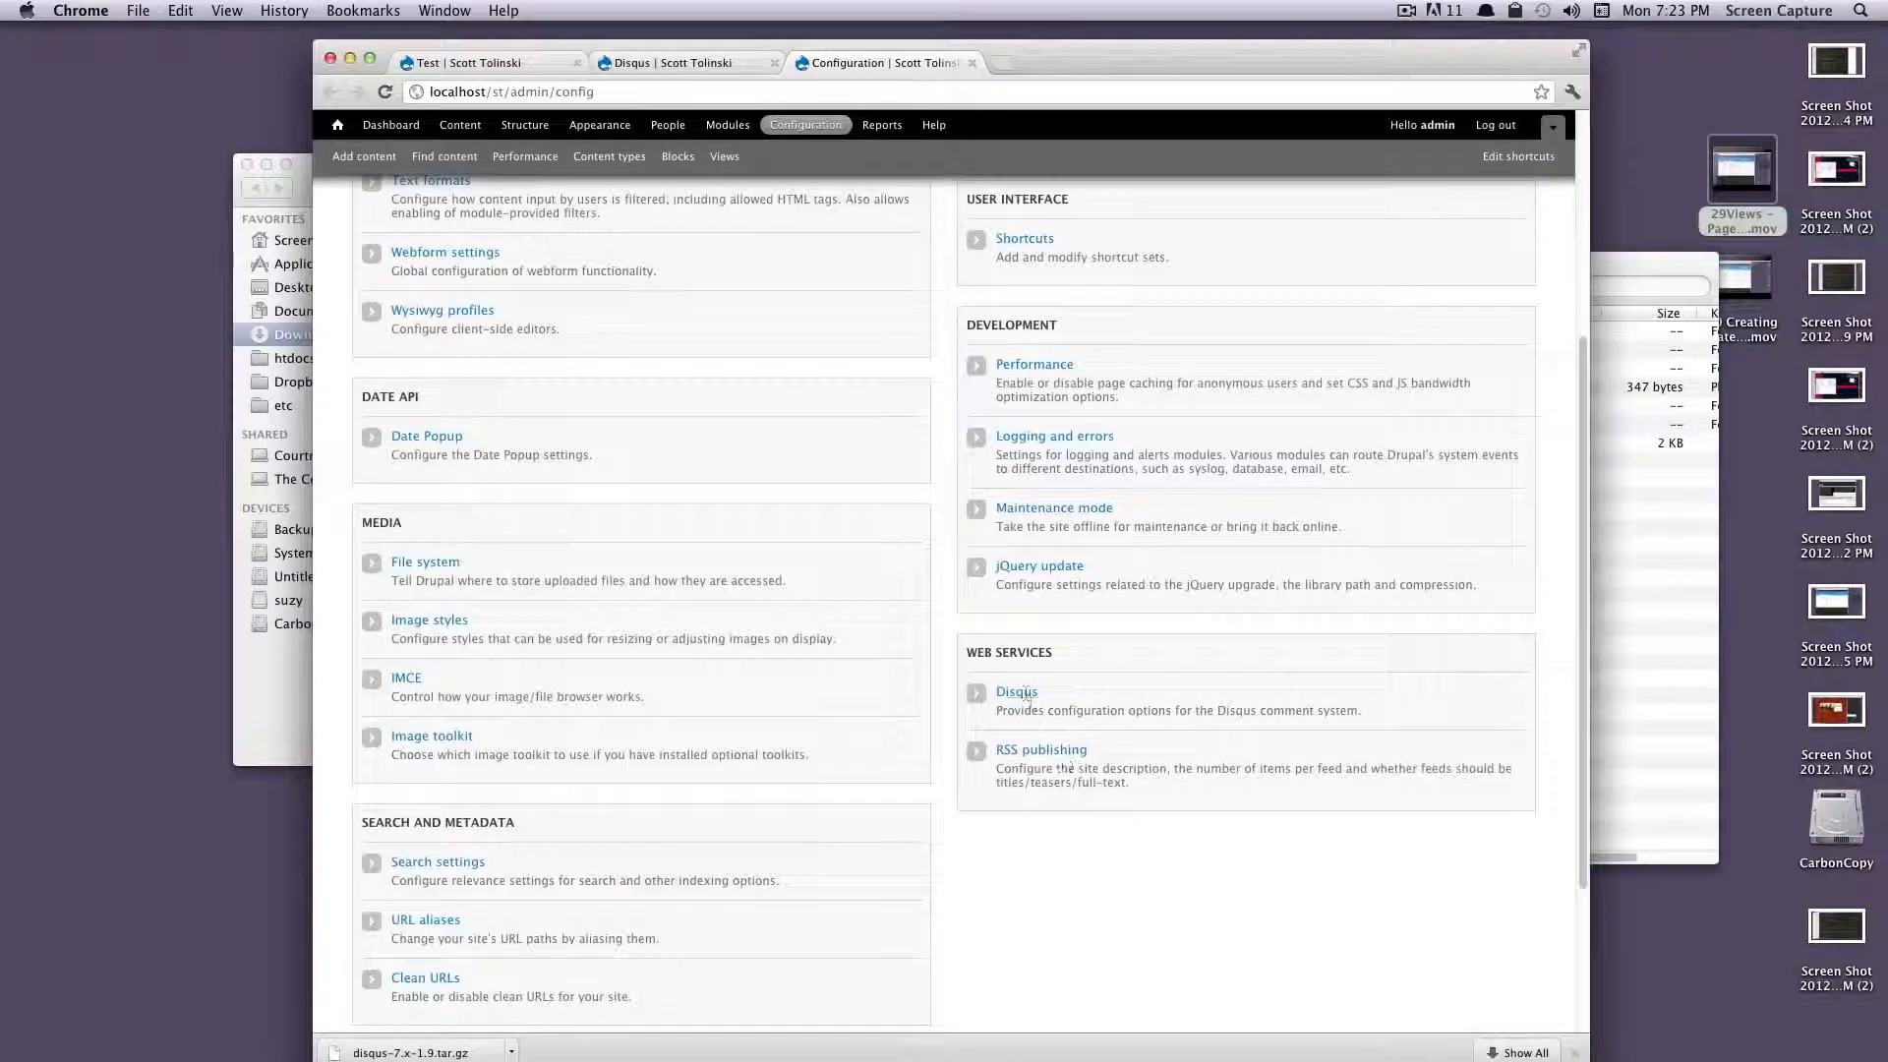
{"action": "left_click", "coordinate": [1022, 694]}
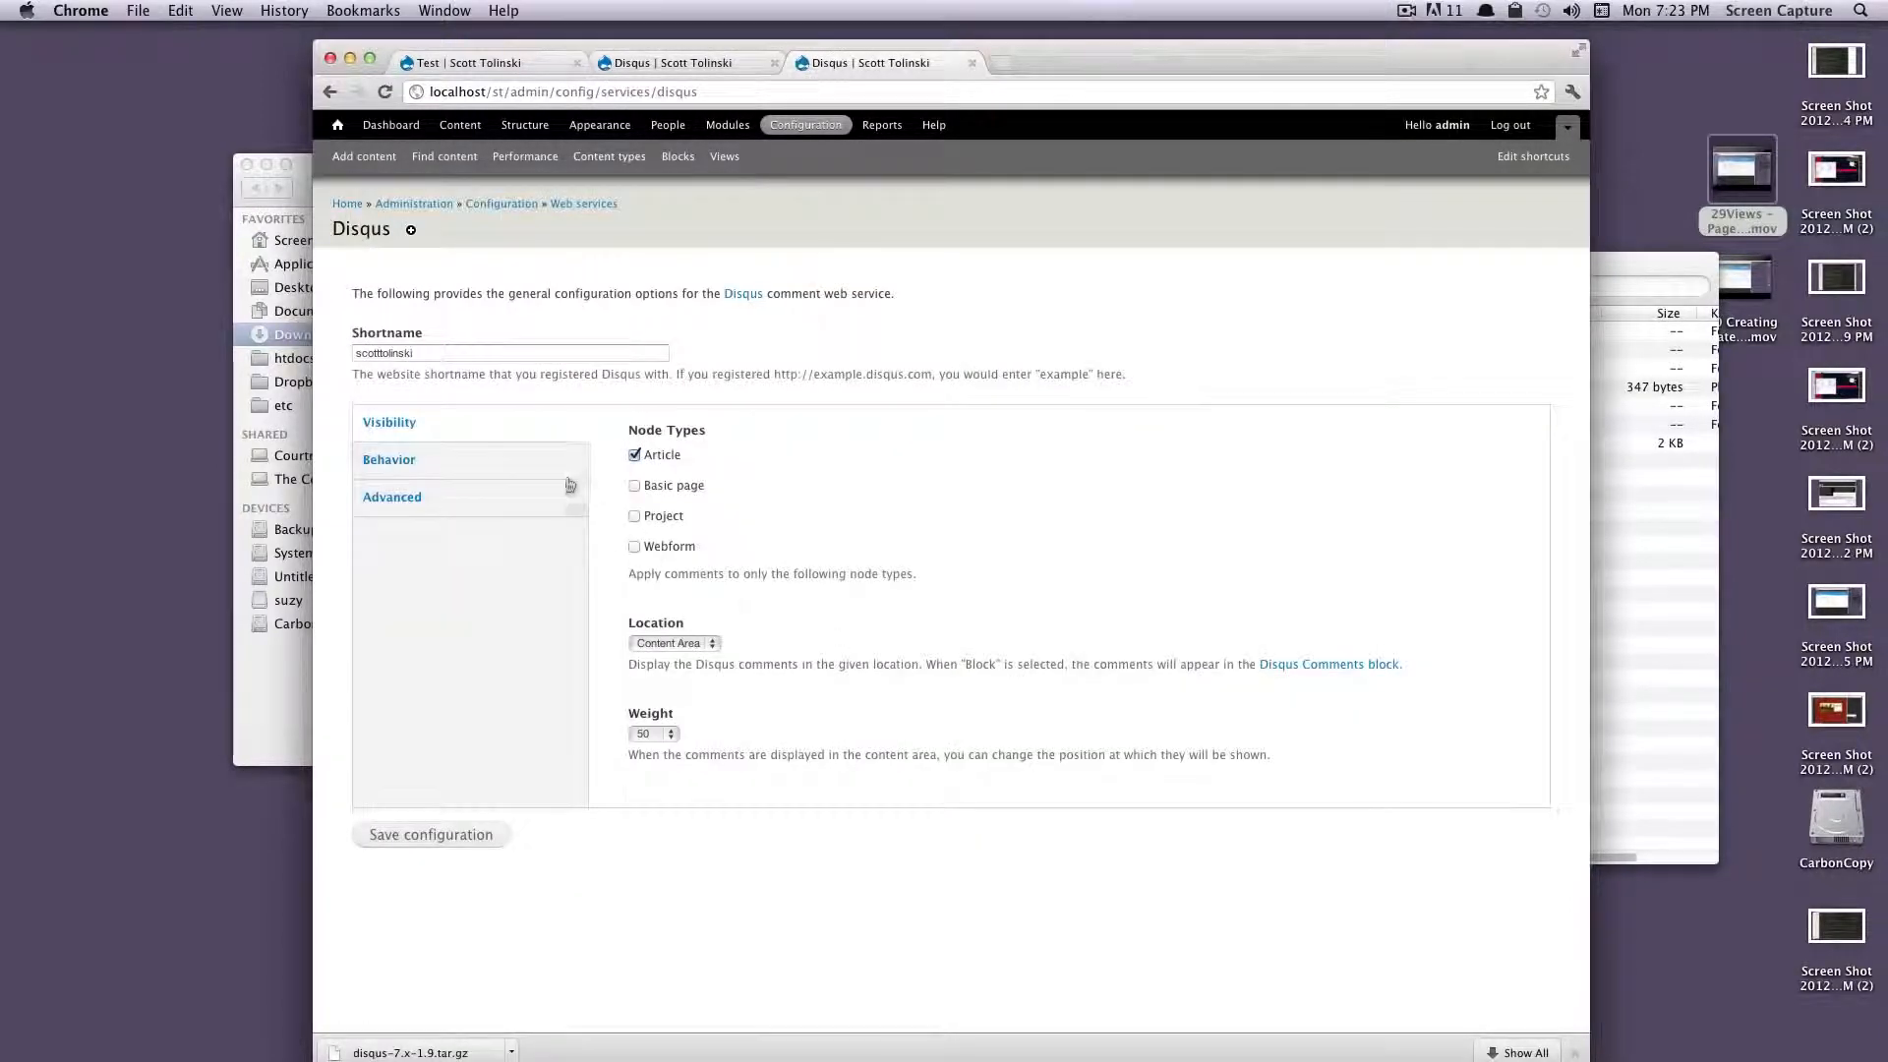
{"action": "left_click", "coordinate": [555, 477]}
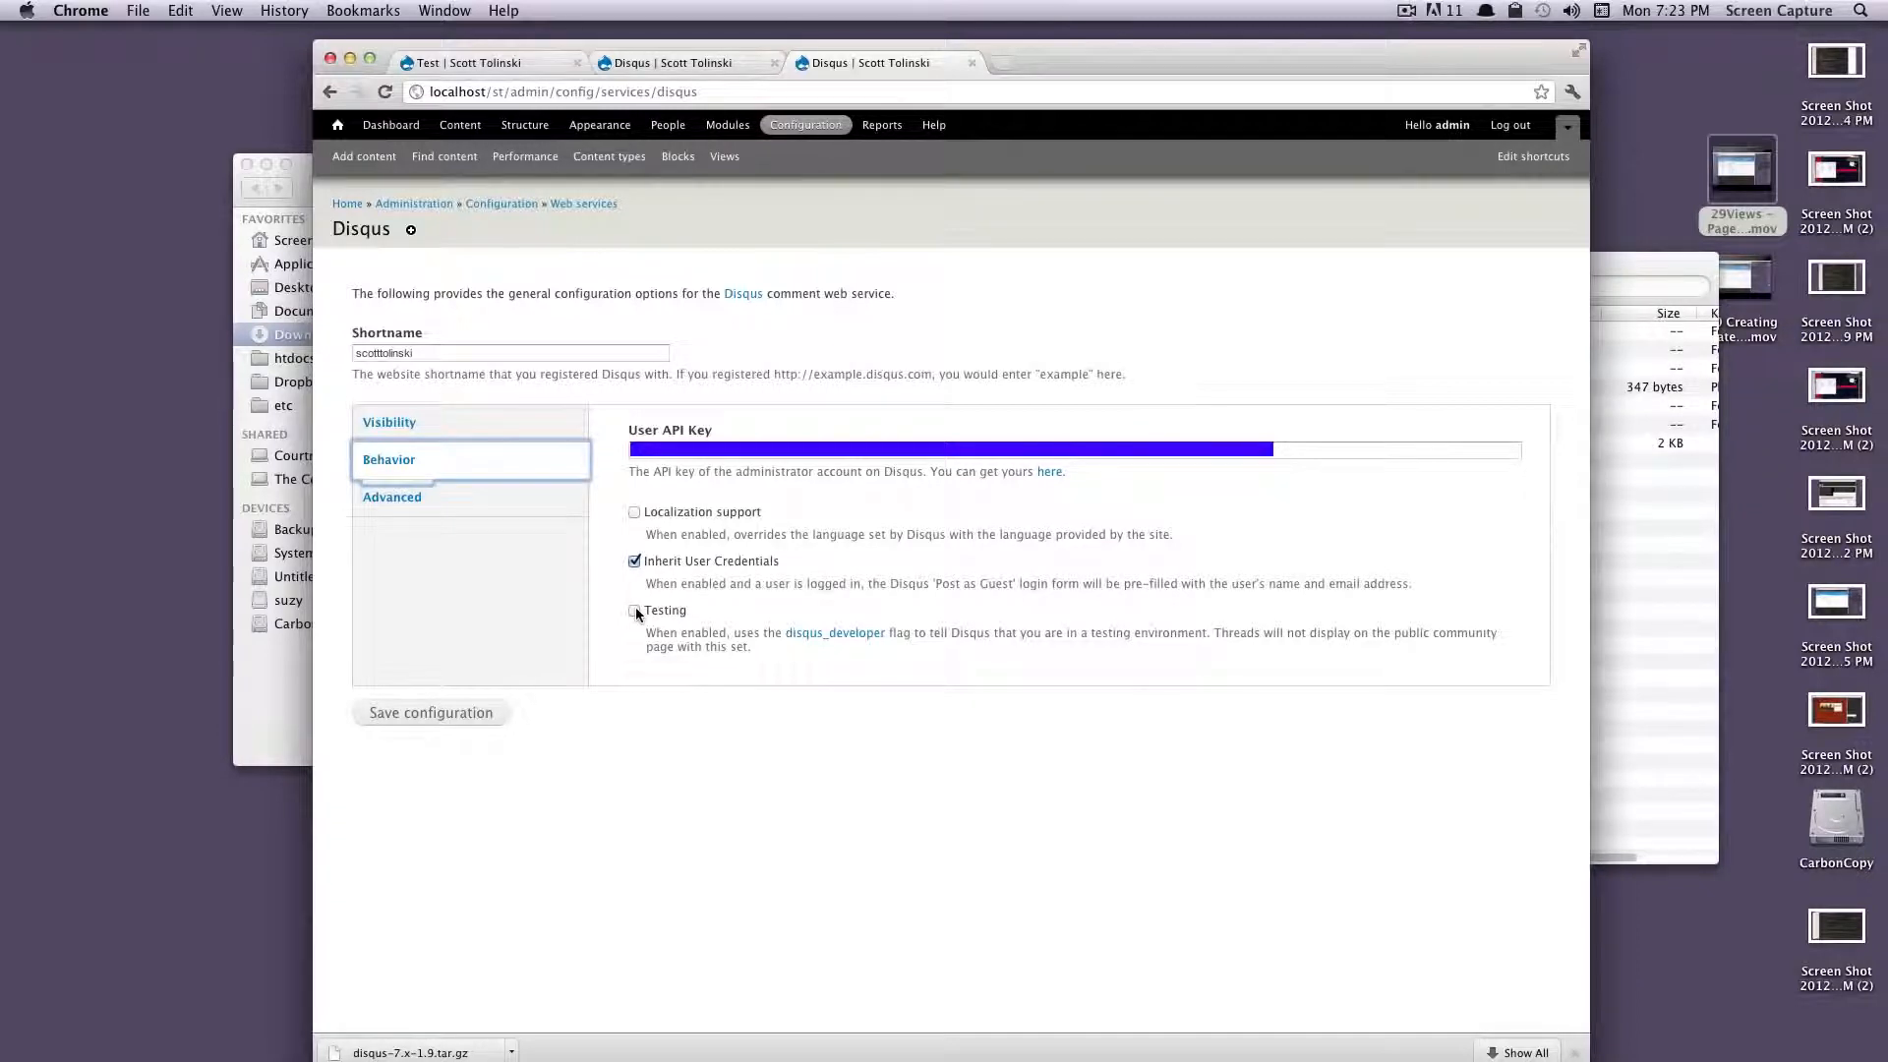
{"action": "left_click", "coordinate": [634, 610]}
{"action": "left_click", "coordinate": [454, 710]}
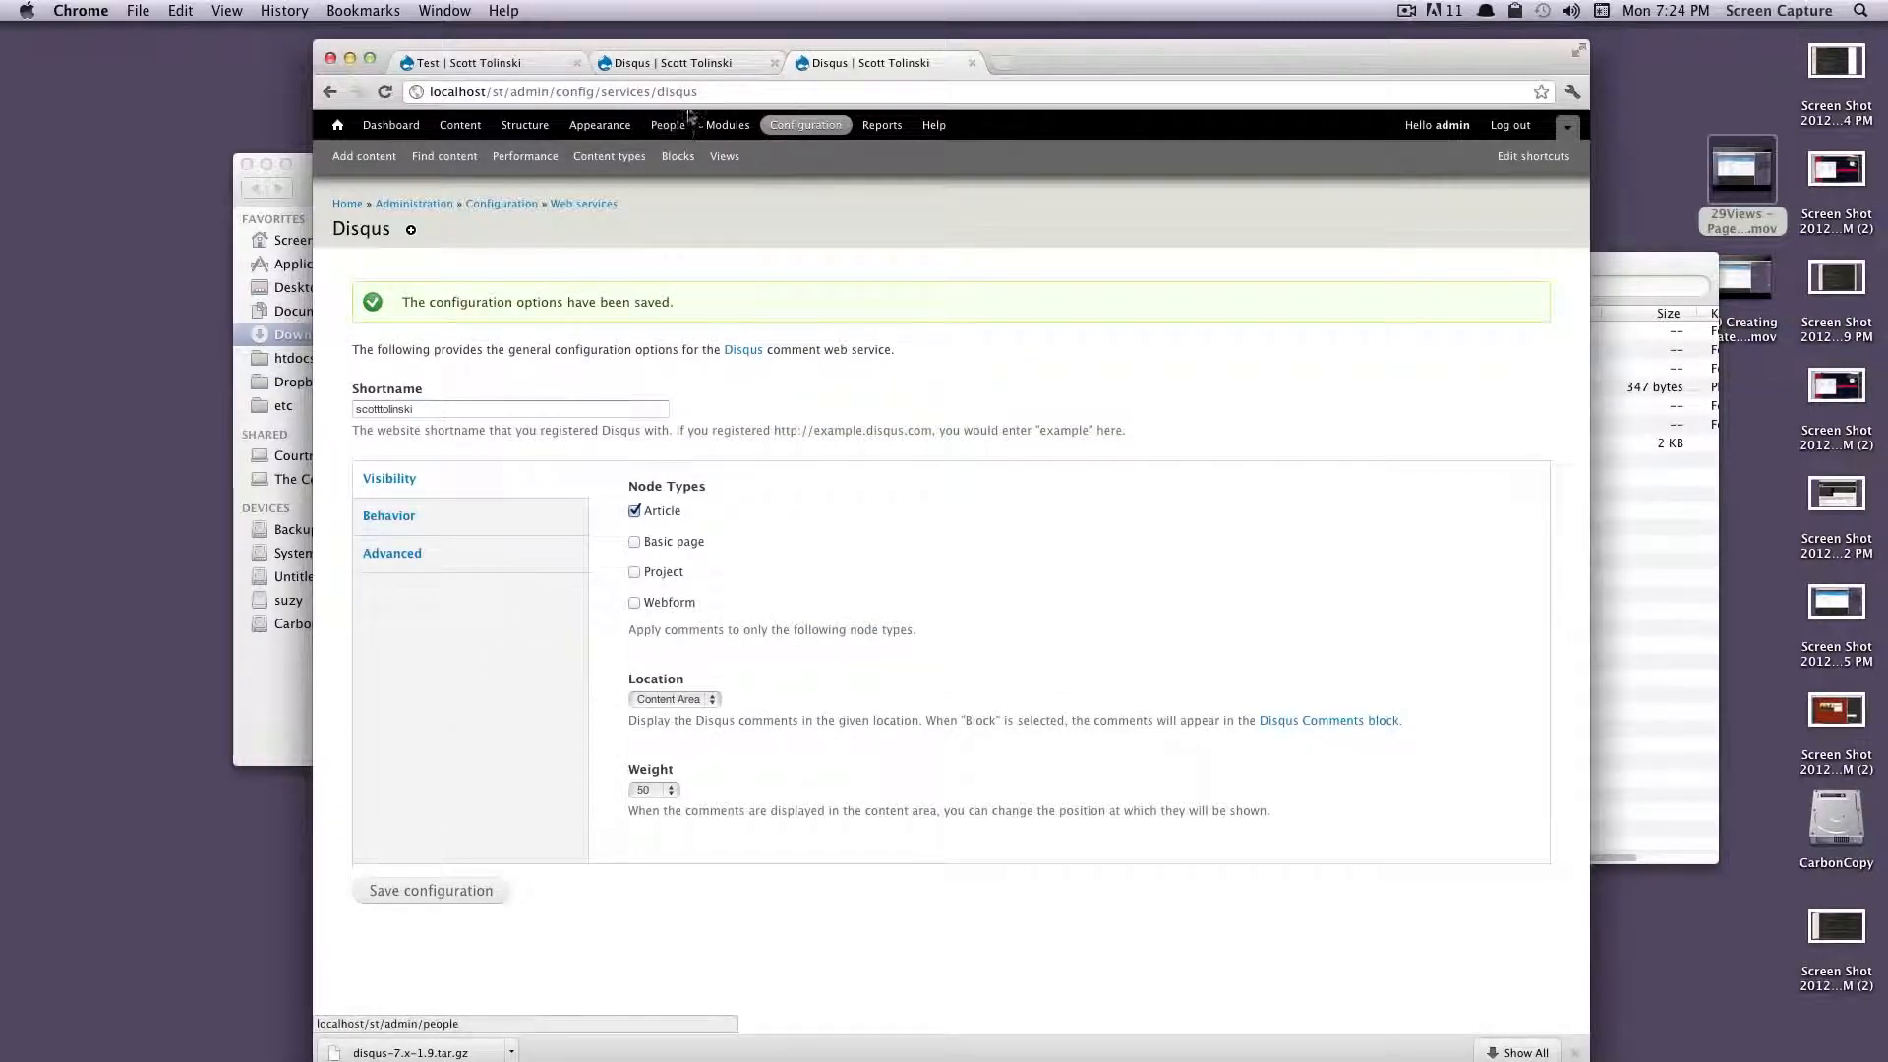
Reload the Test article and check the Disqus comment form below its content
{"action": "left_click", "coordinate": [490, 65]}
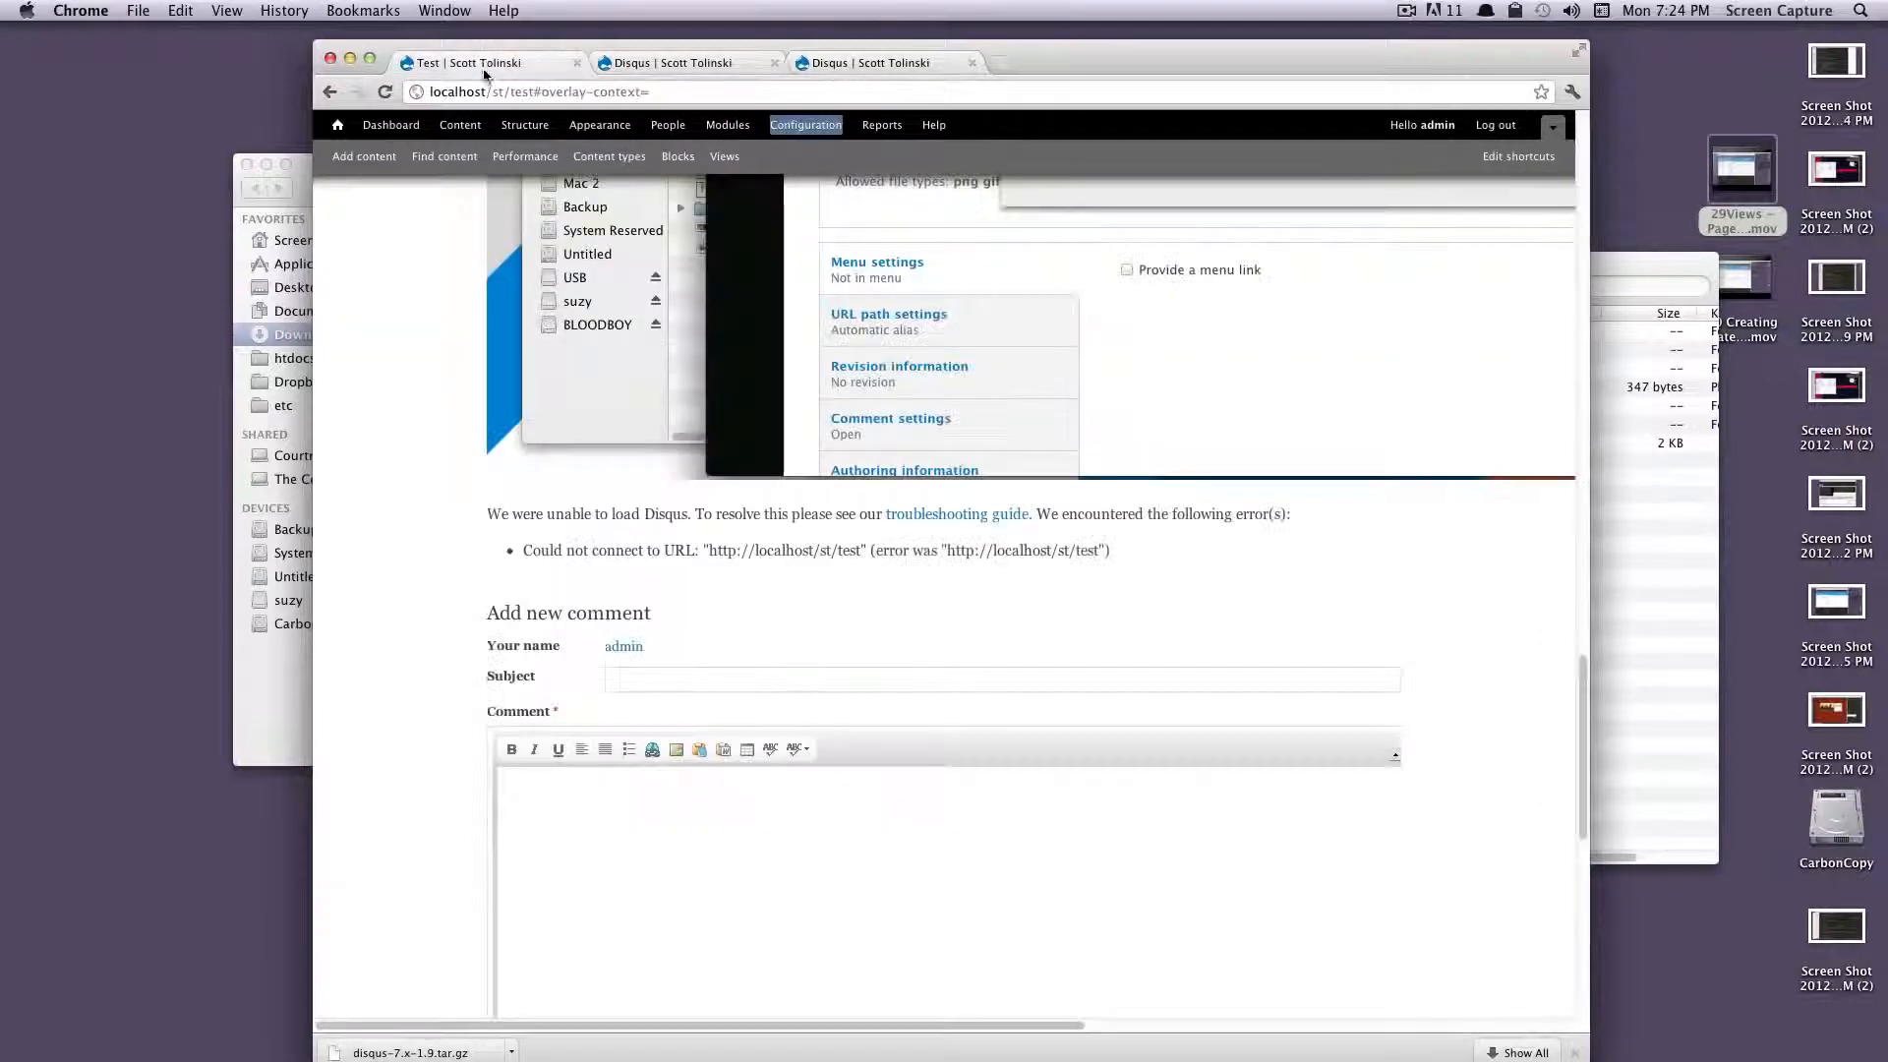
{"action": "scroll", "coordinate": [675, 478], "scroll_direction": "down", "scroll_amount": 5}
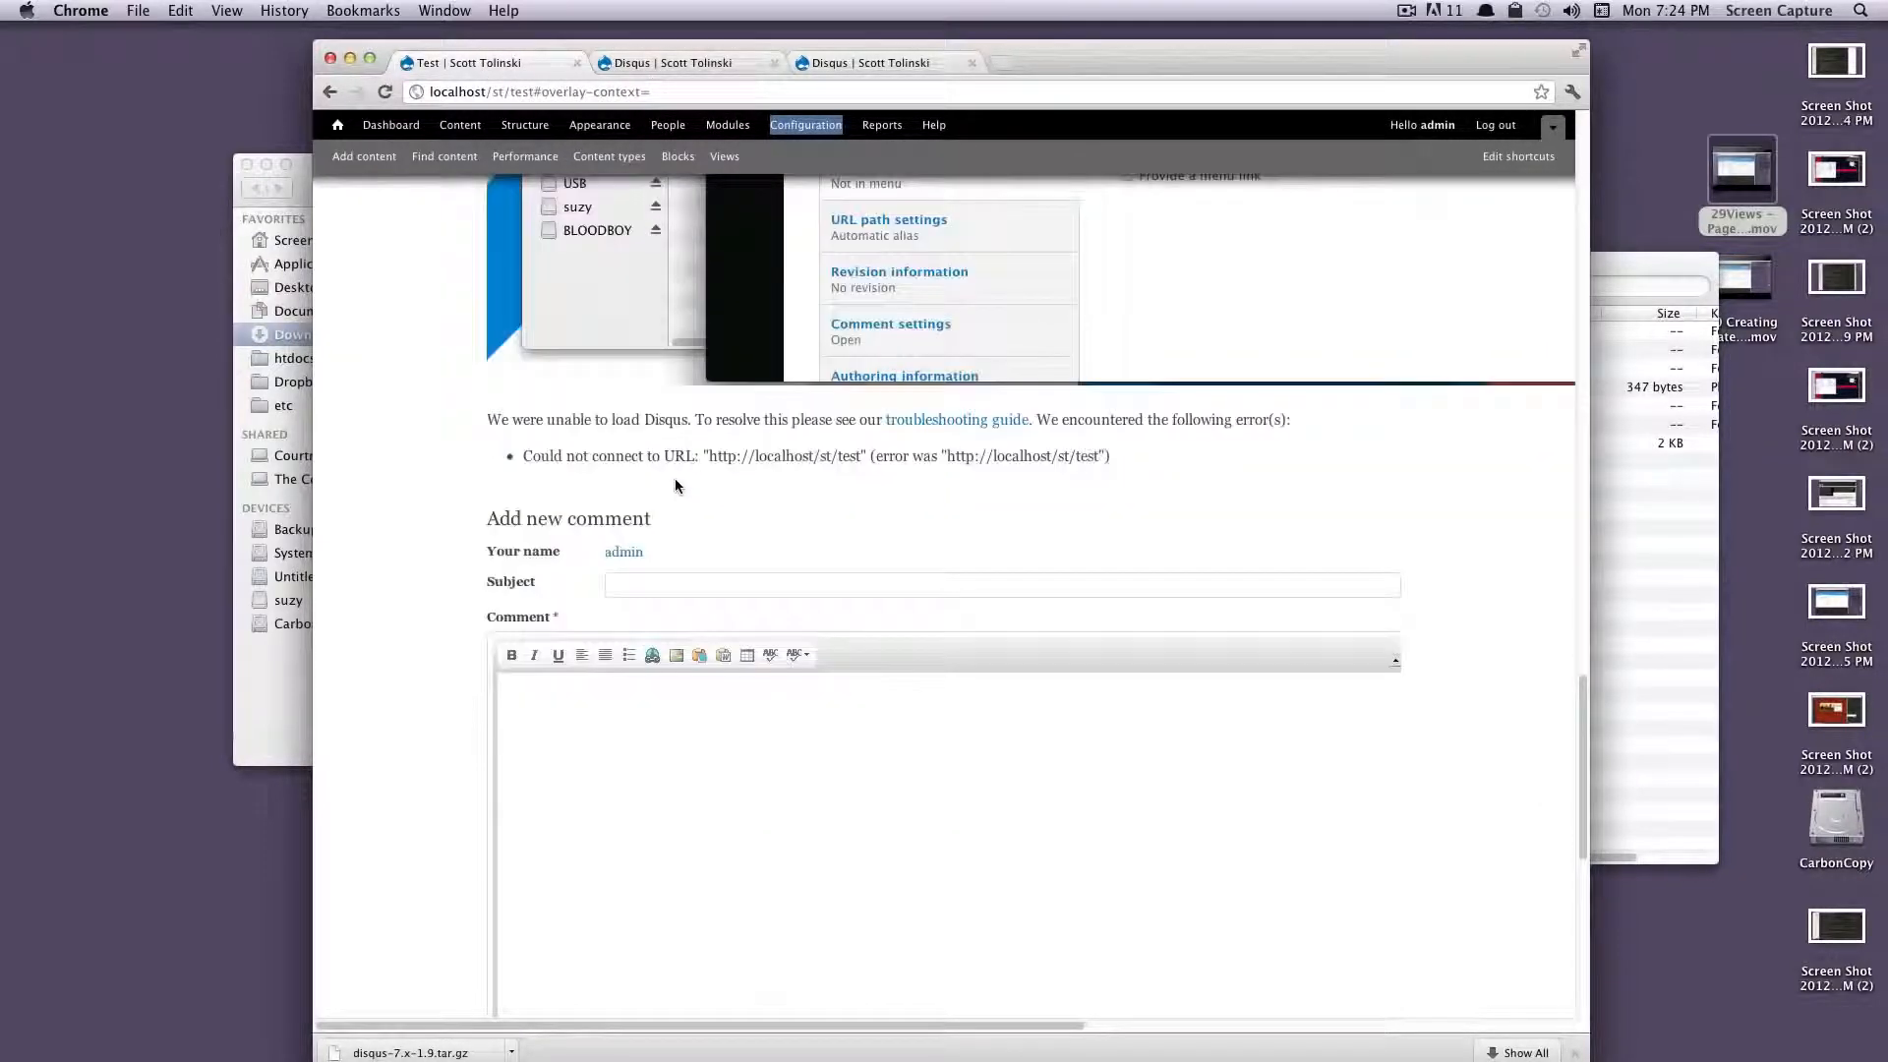
{"action": "scroll", "coordinate": [676, 476], "scroll_direction": "up", "scroll_amount": 12}
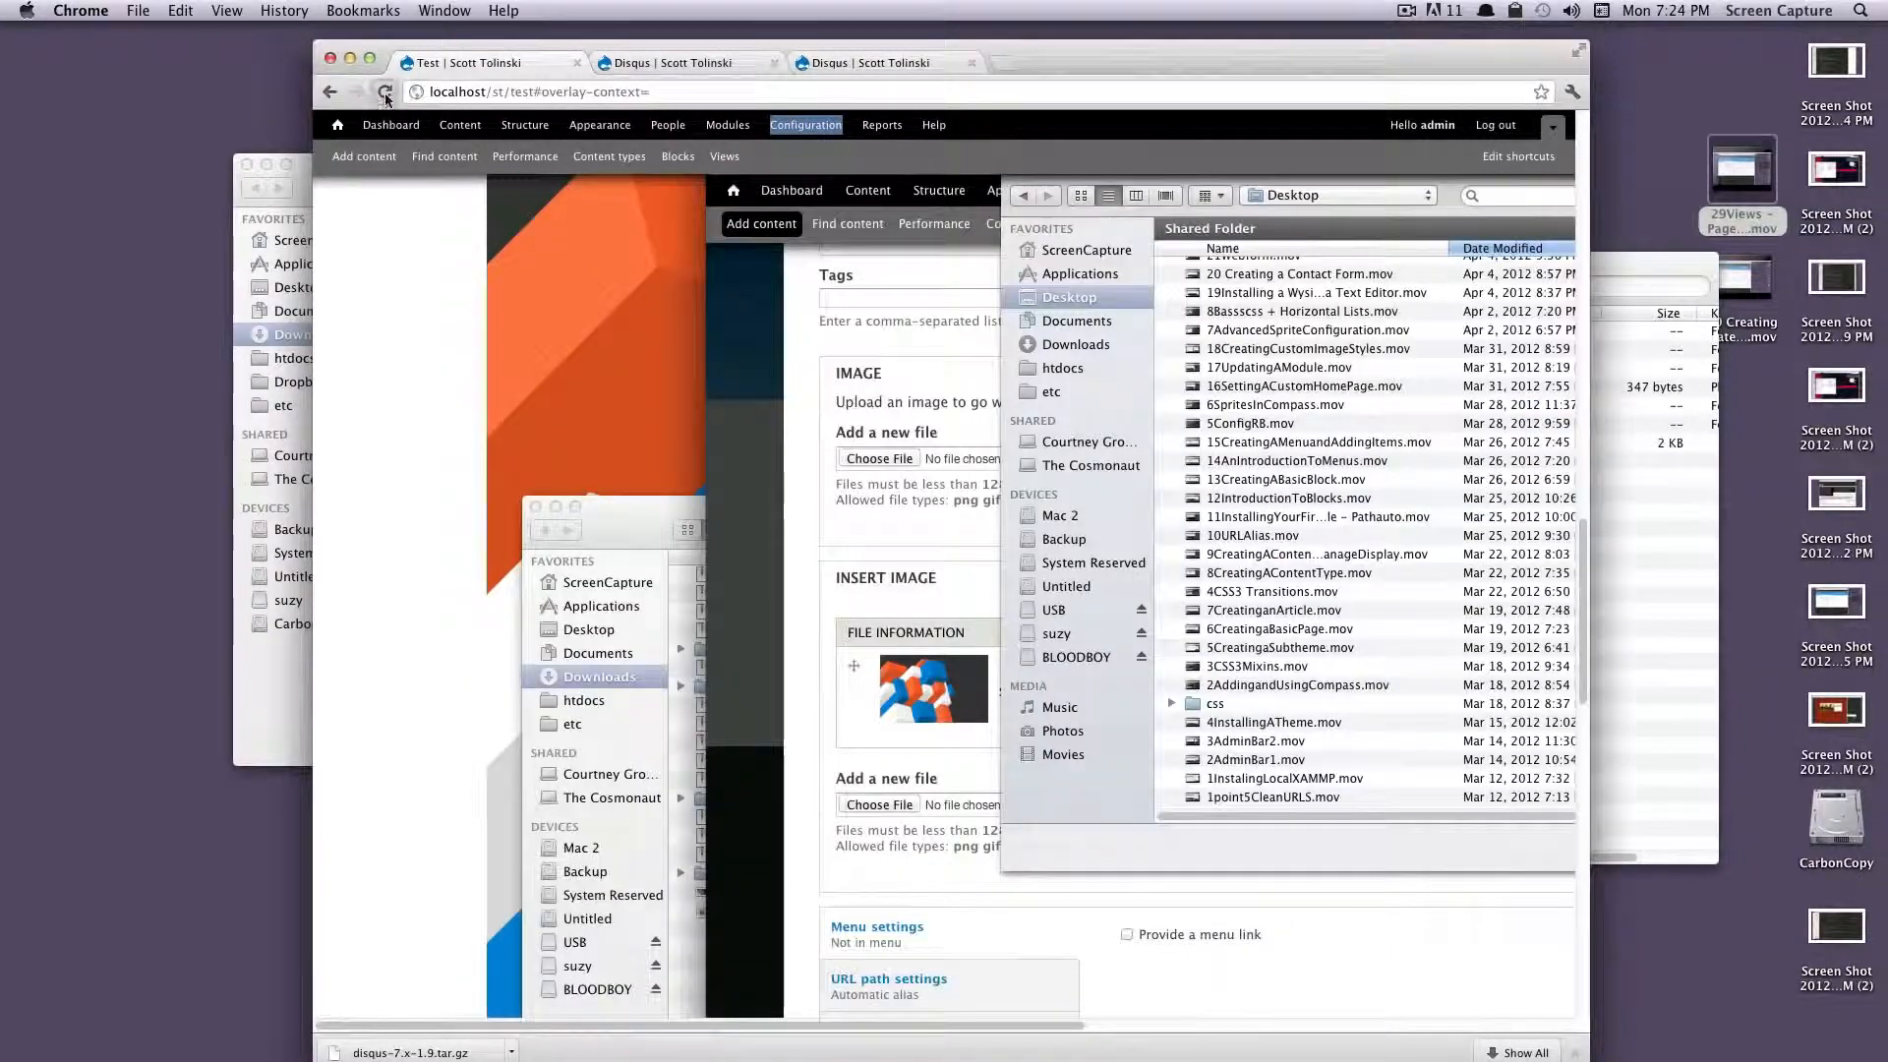
{"action": "scroll", "coordinate": [717, 713], "scroll_direction": "down", "scroll_amount": 13}
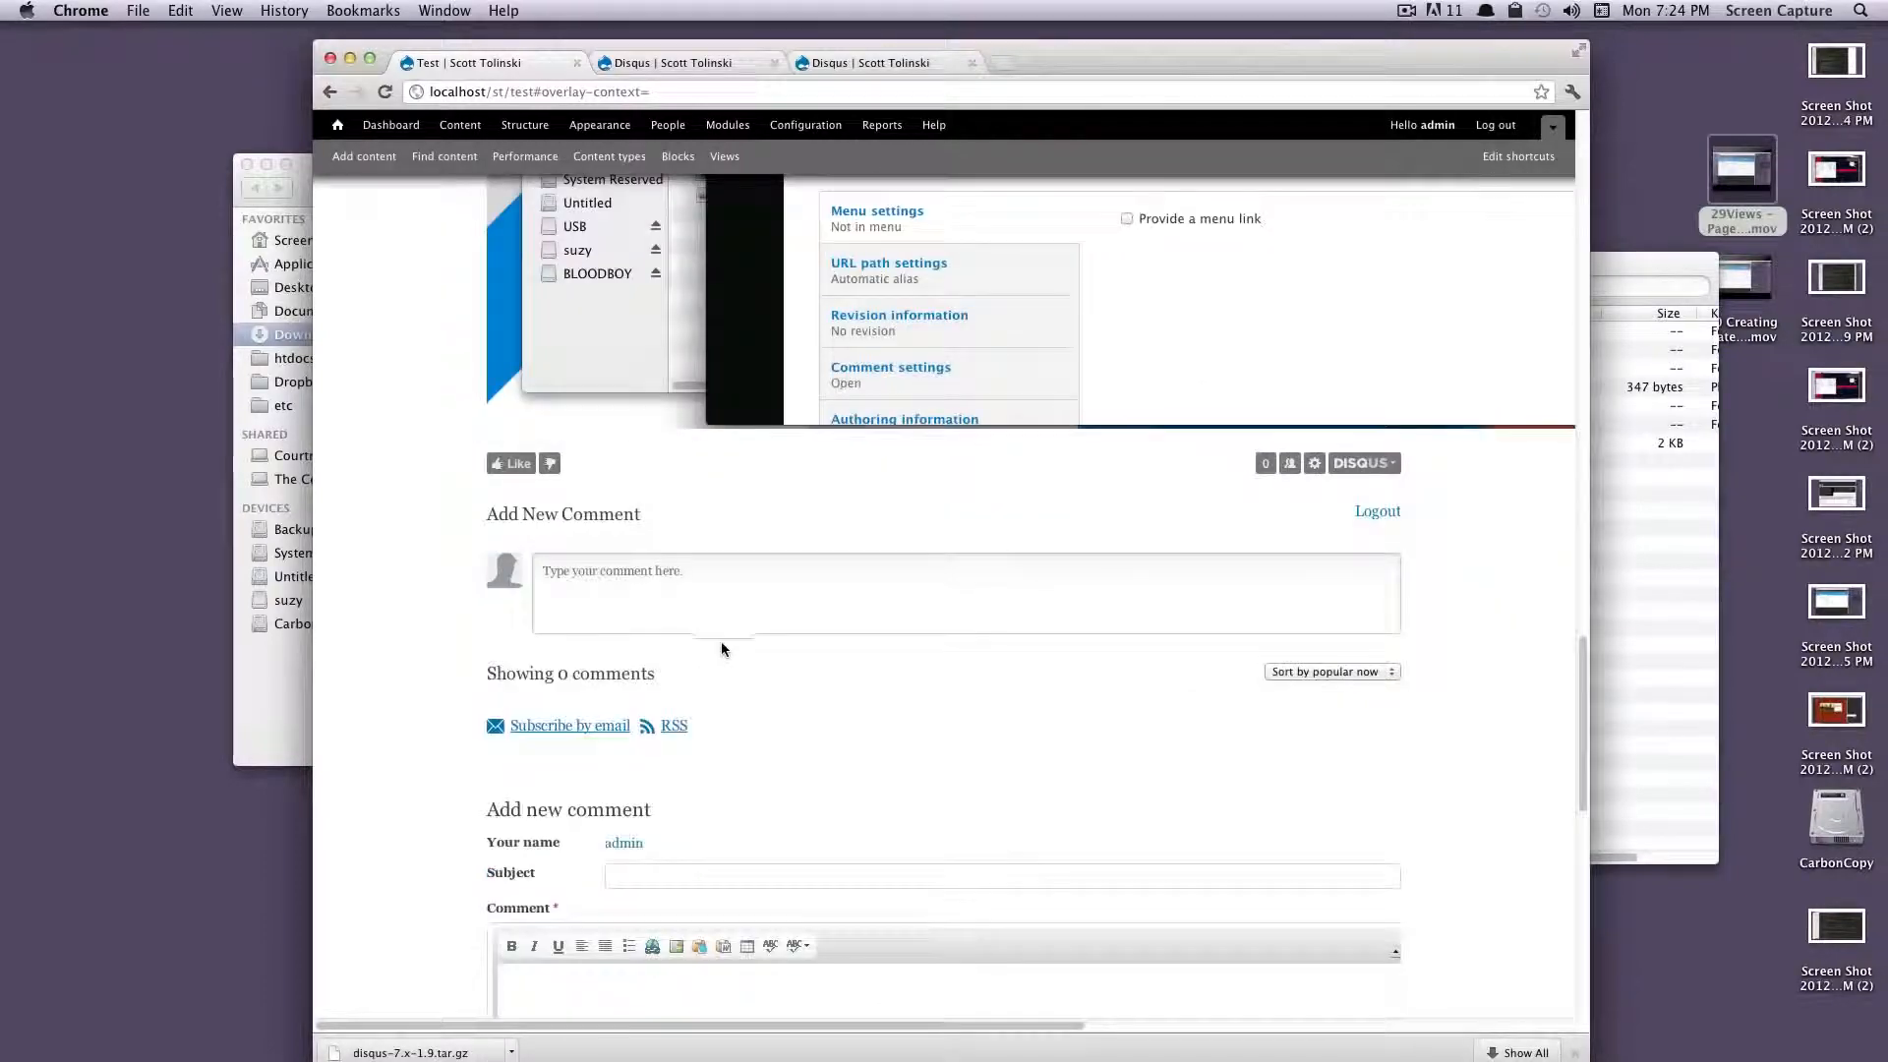
{"action": "left_click", "coordinate": [644, 601]}
{"action": "scroll", "coordinate": [539, 602], "scroll_direction": "up", "scroll_amount": 5}
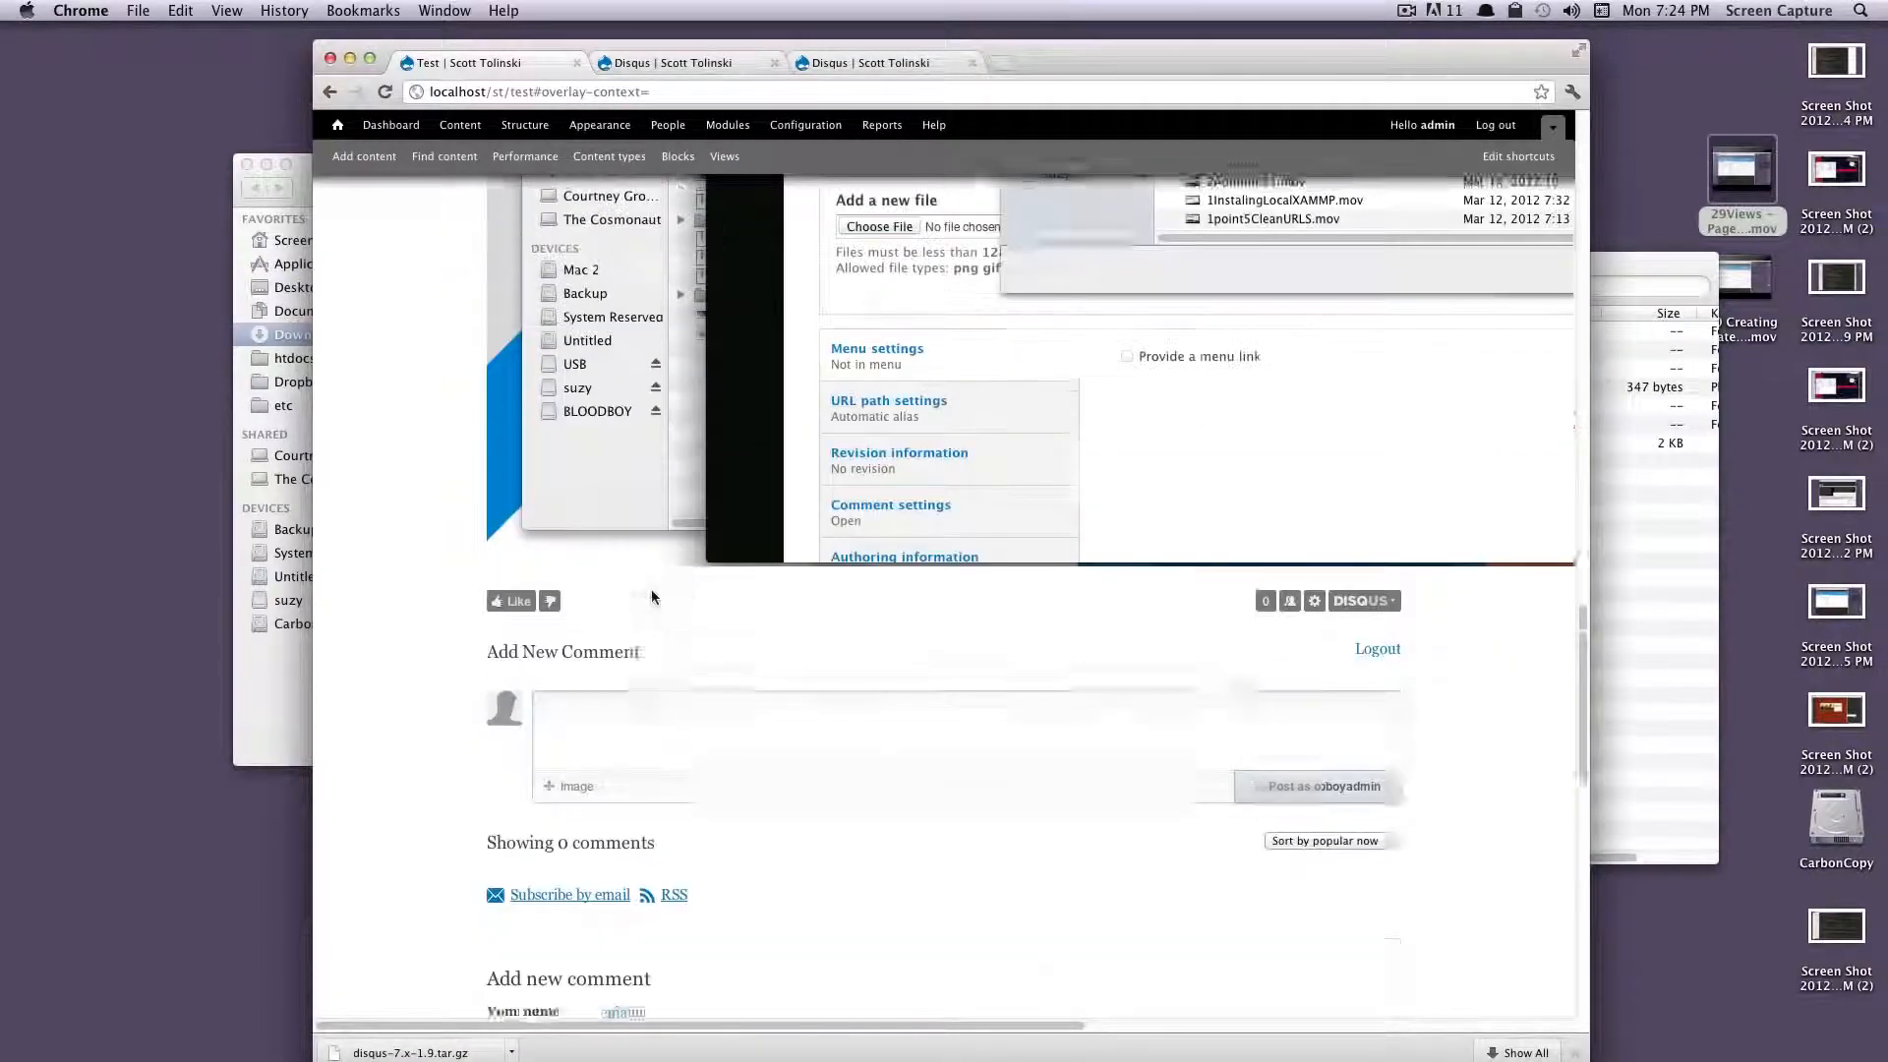
Open the New Site article from the content list and post the Disqus comment "Hey what's up."
{"action": "left_click", "coordinate": [438, 159]}
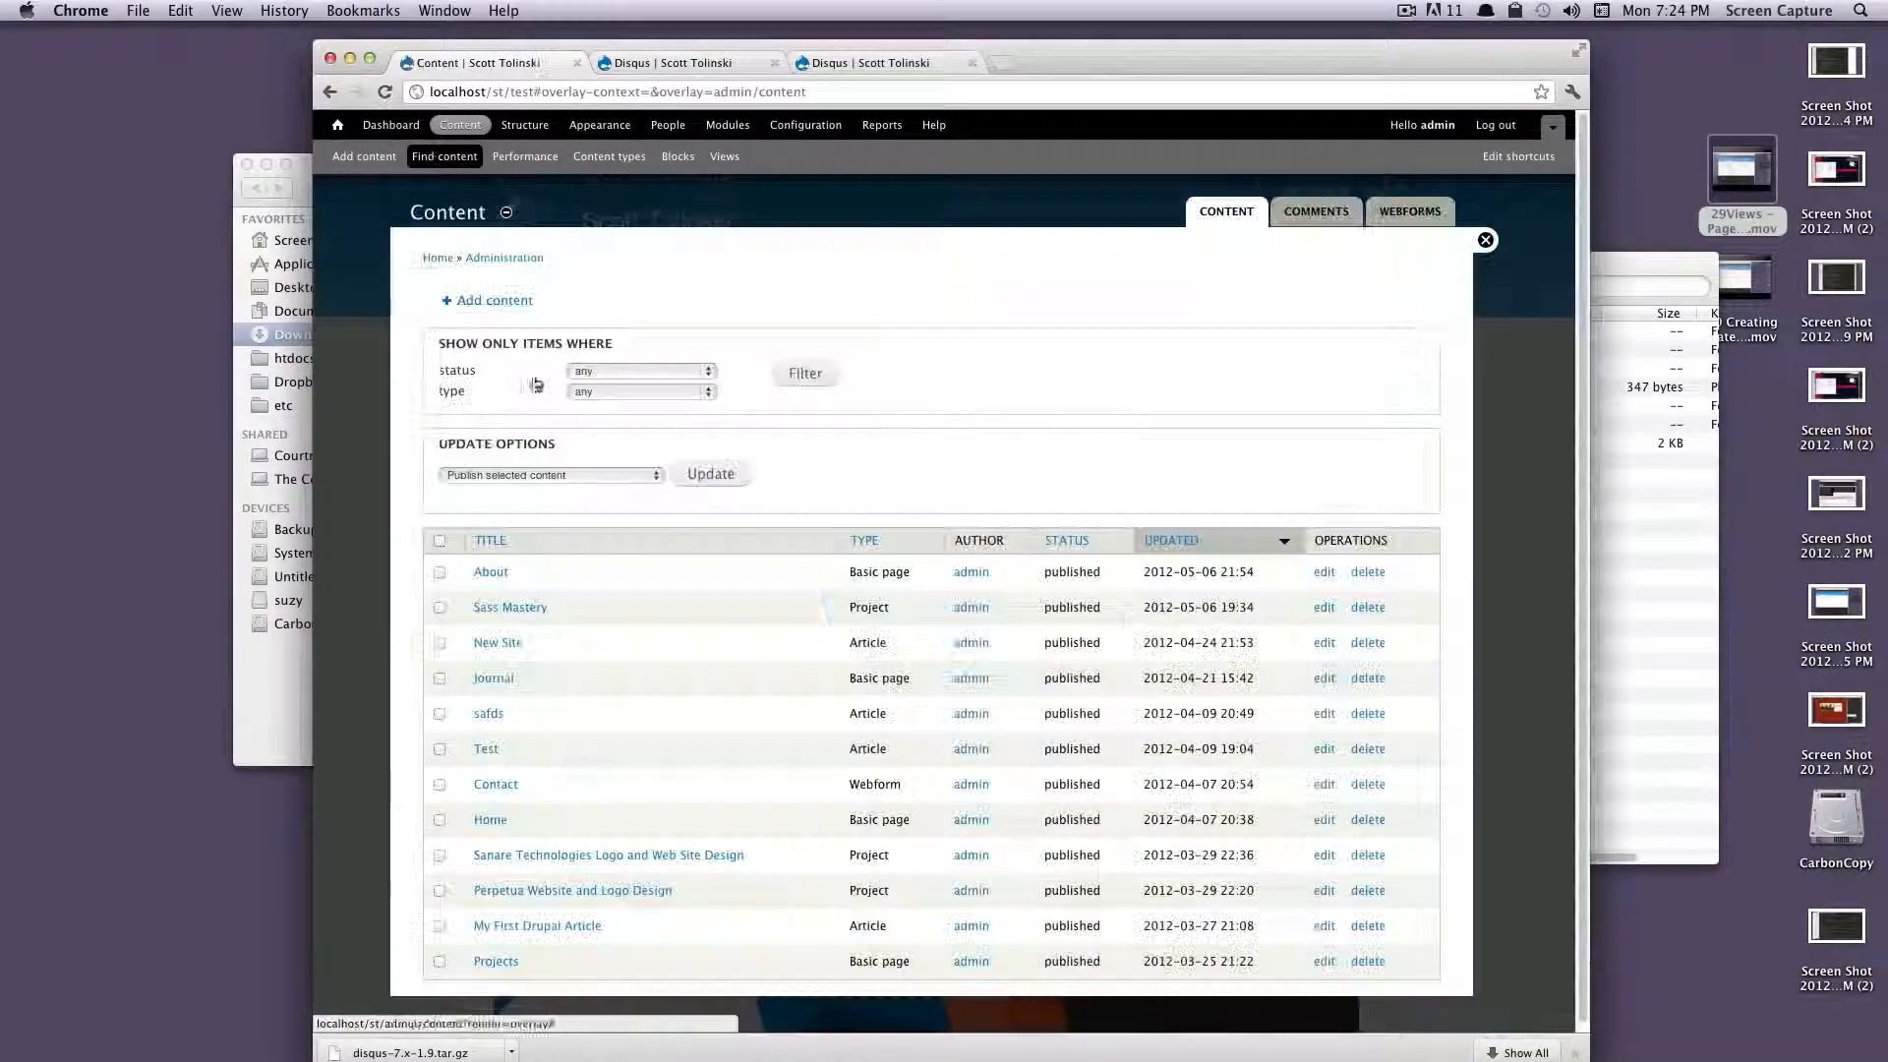
{"action": "left_click", "coordinate": [510, 651]}
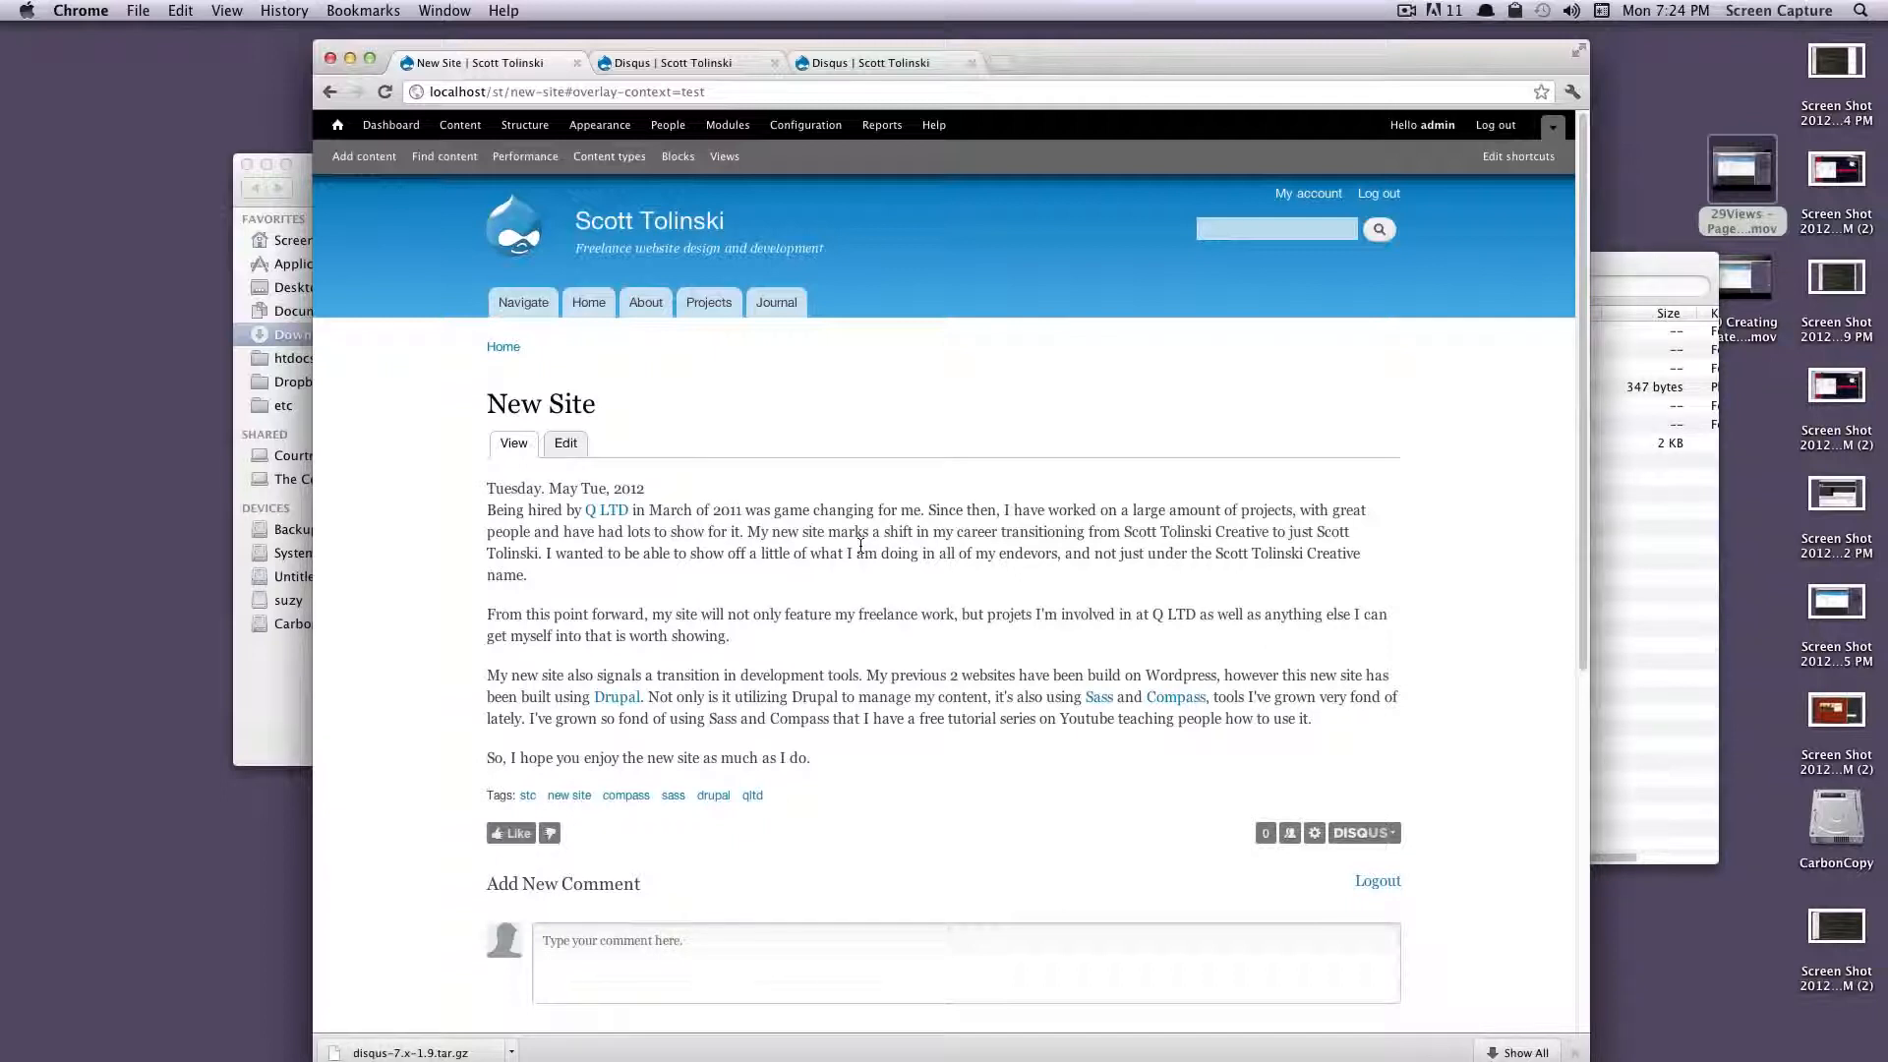
{"action": "scroll", "coordinate": [860, 544], "scroll_direction": "down", "scroll_amount": 5}
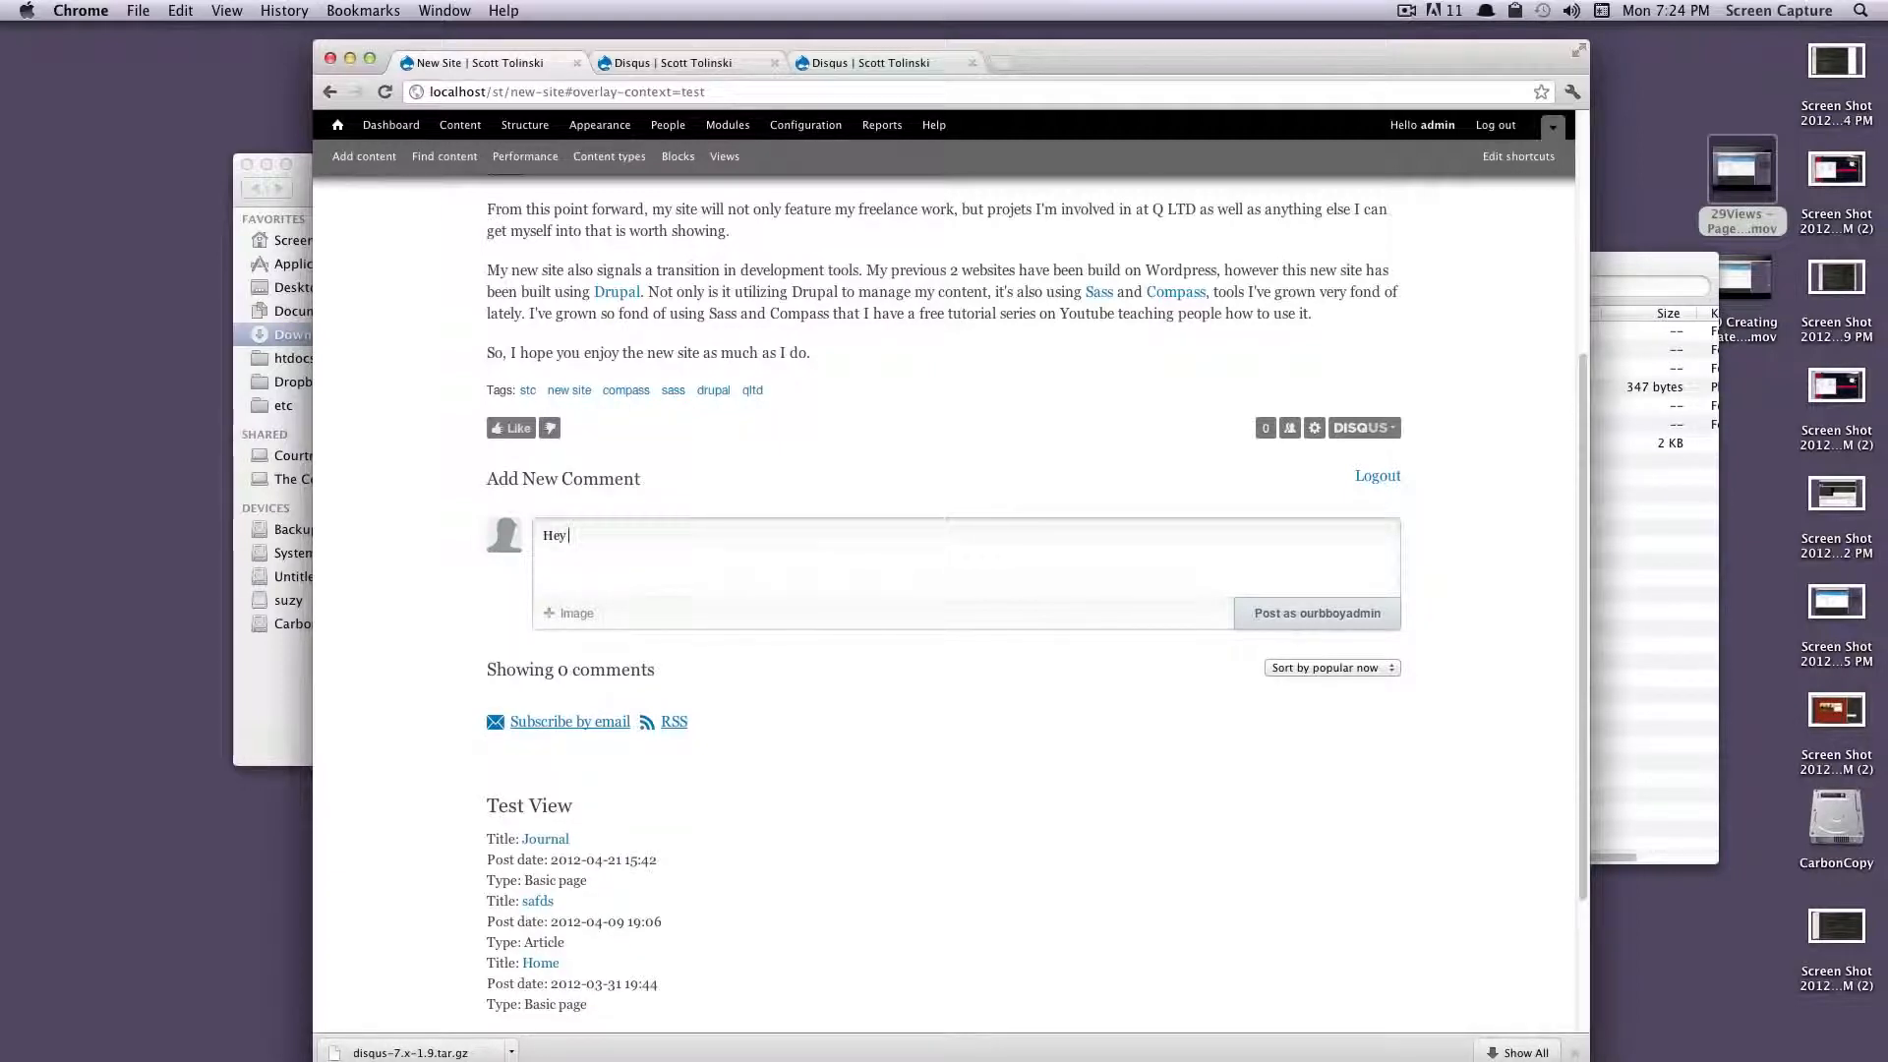
{"action": "type", "text": "what's up."}
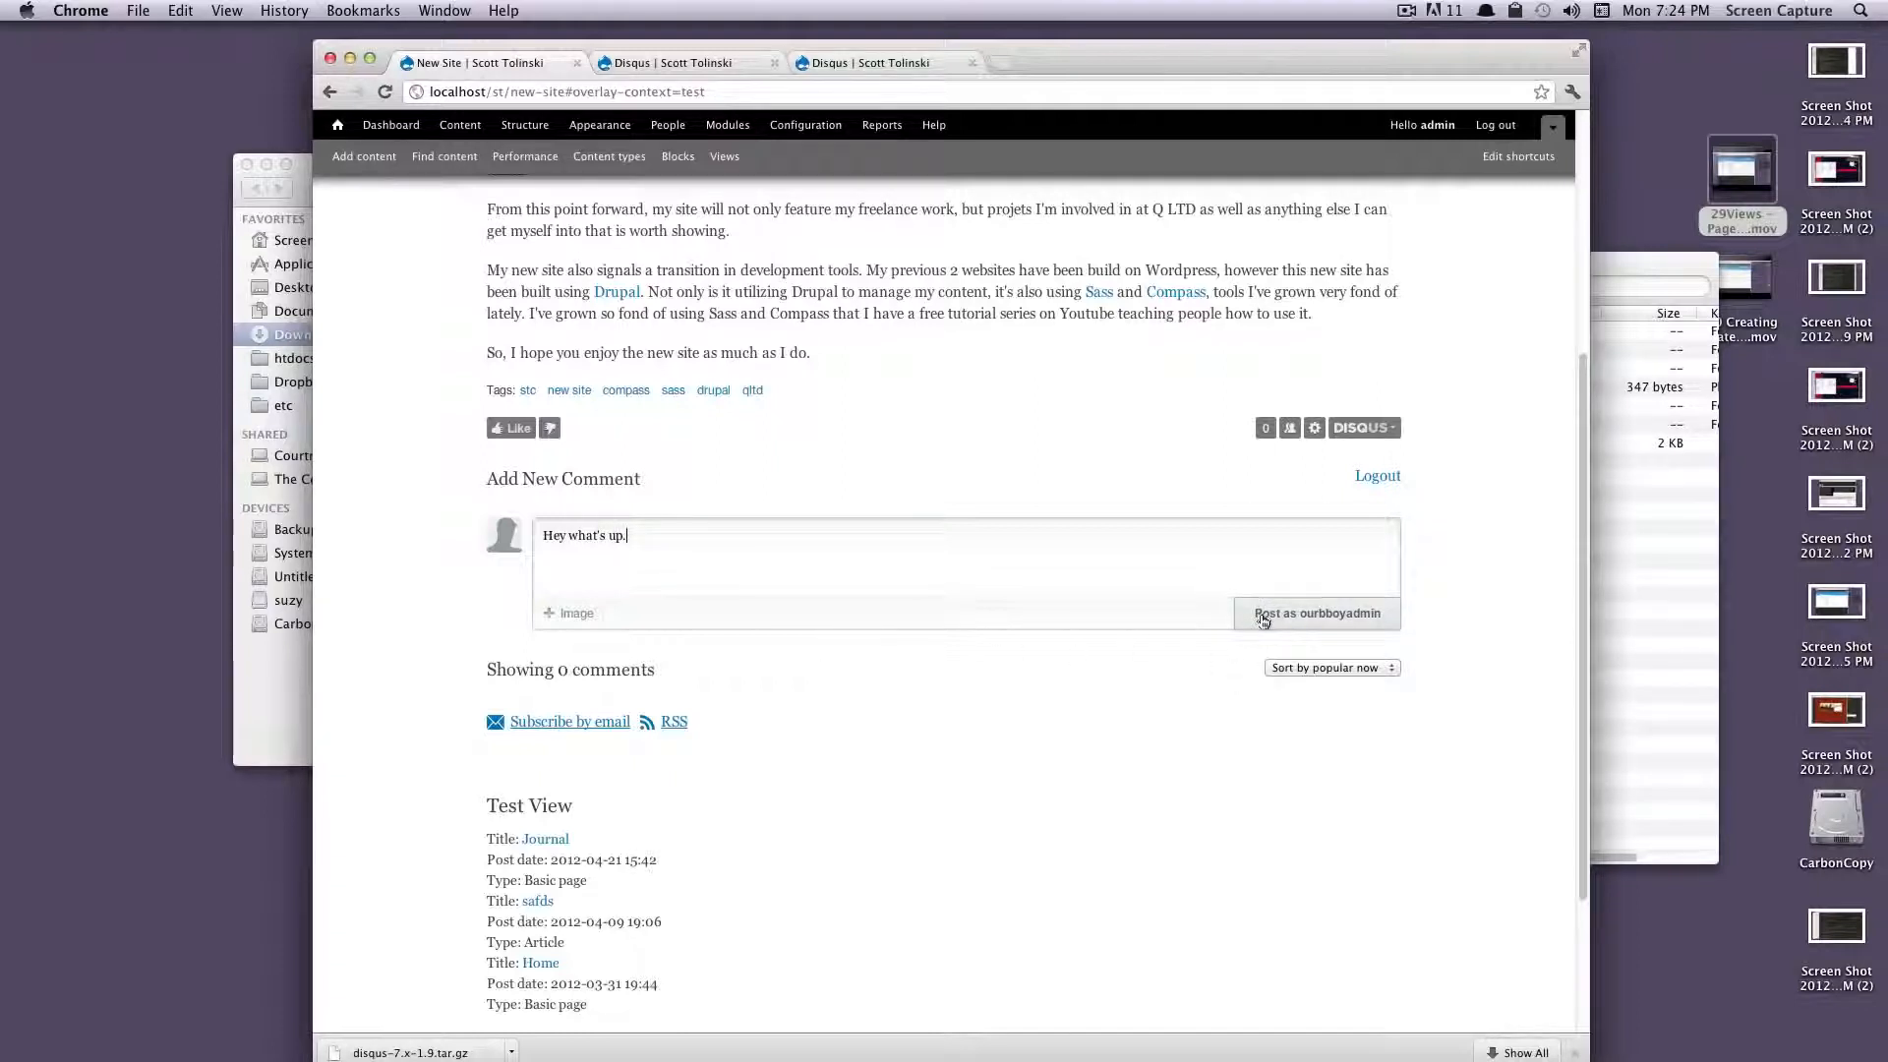
{"action": "left_click", "coordinate": [1290, 627]}
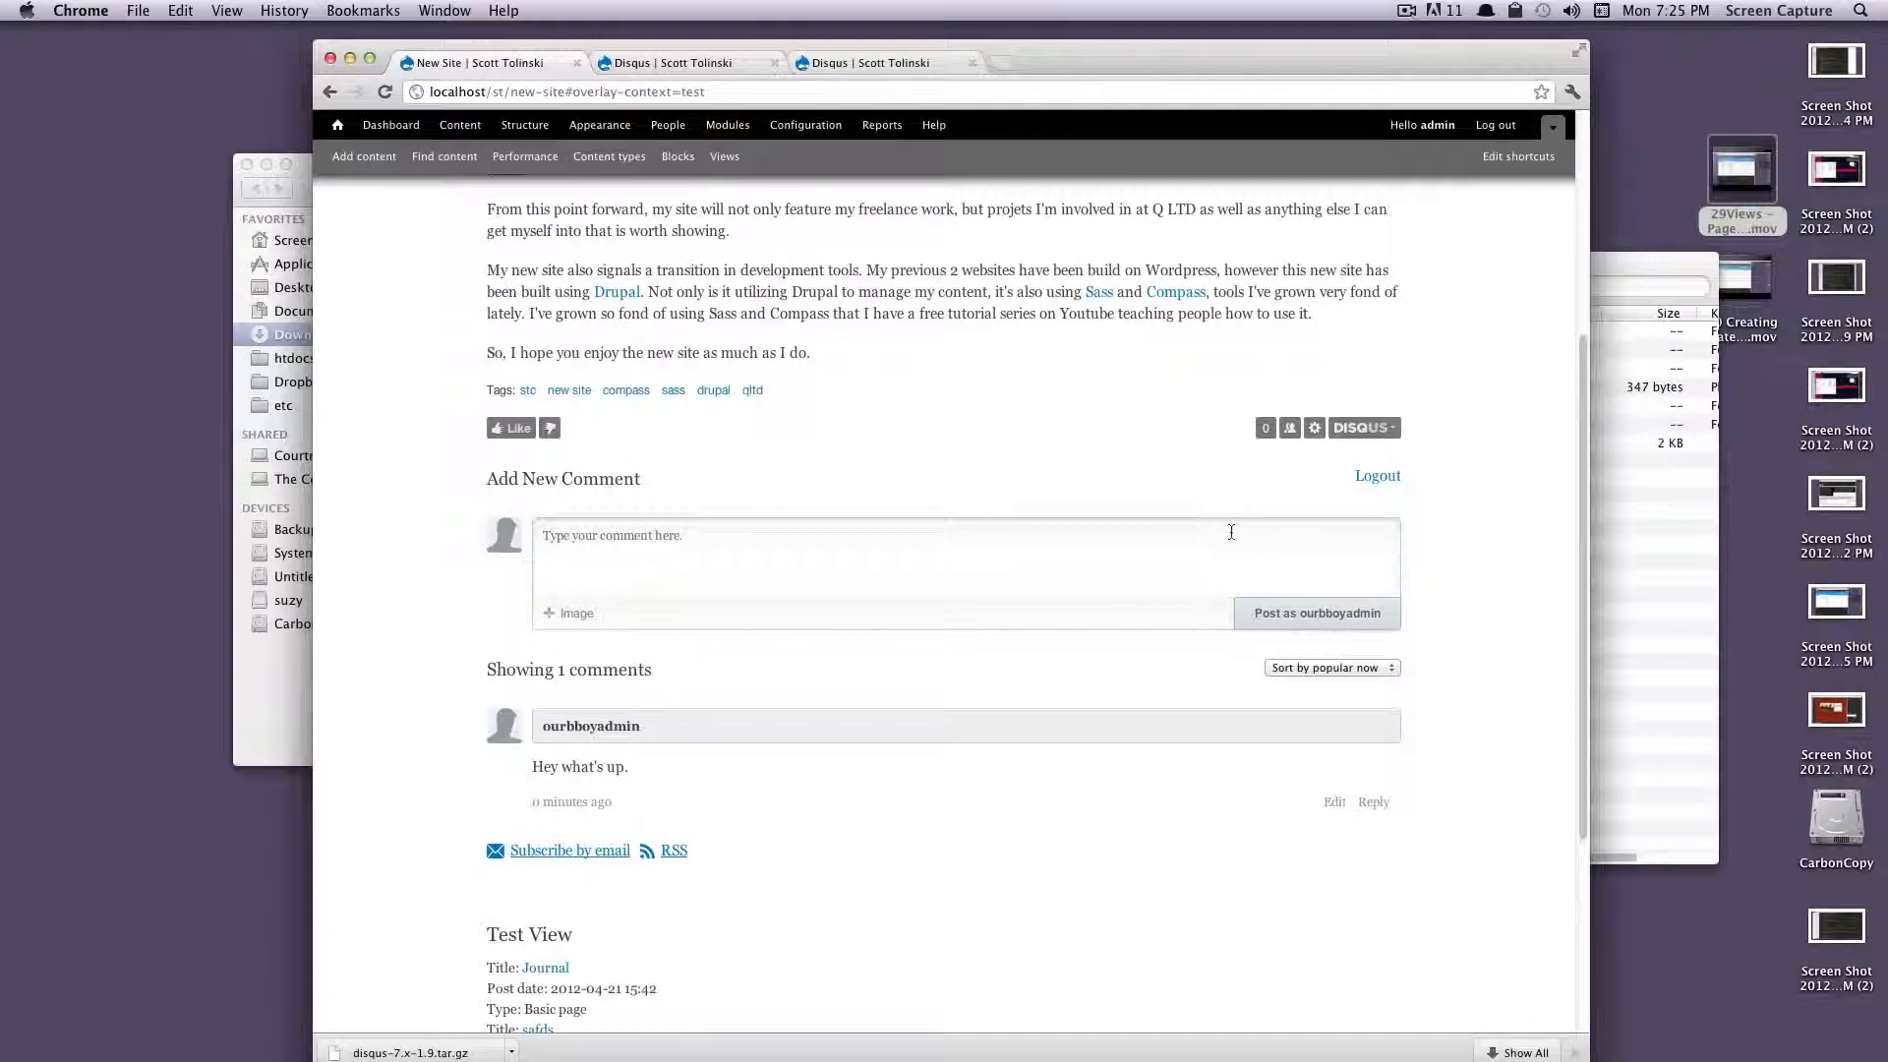
Return to the saved Disqus configuration page to review its node type and visibility settings
{"action": "mouse_move", "coordinate": [922, 752]}
{"action": "left_click", "coordinate": [869, 65]}
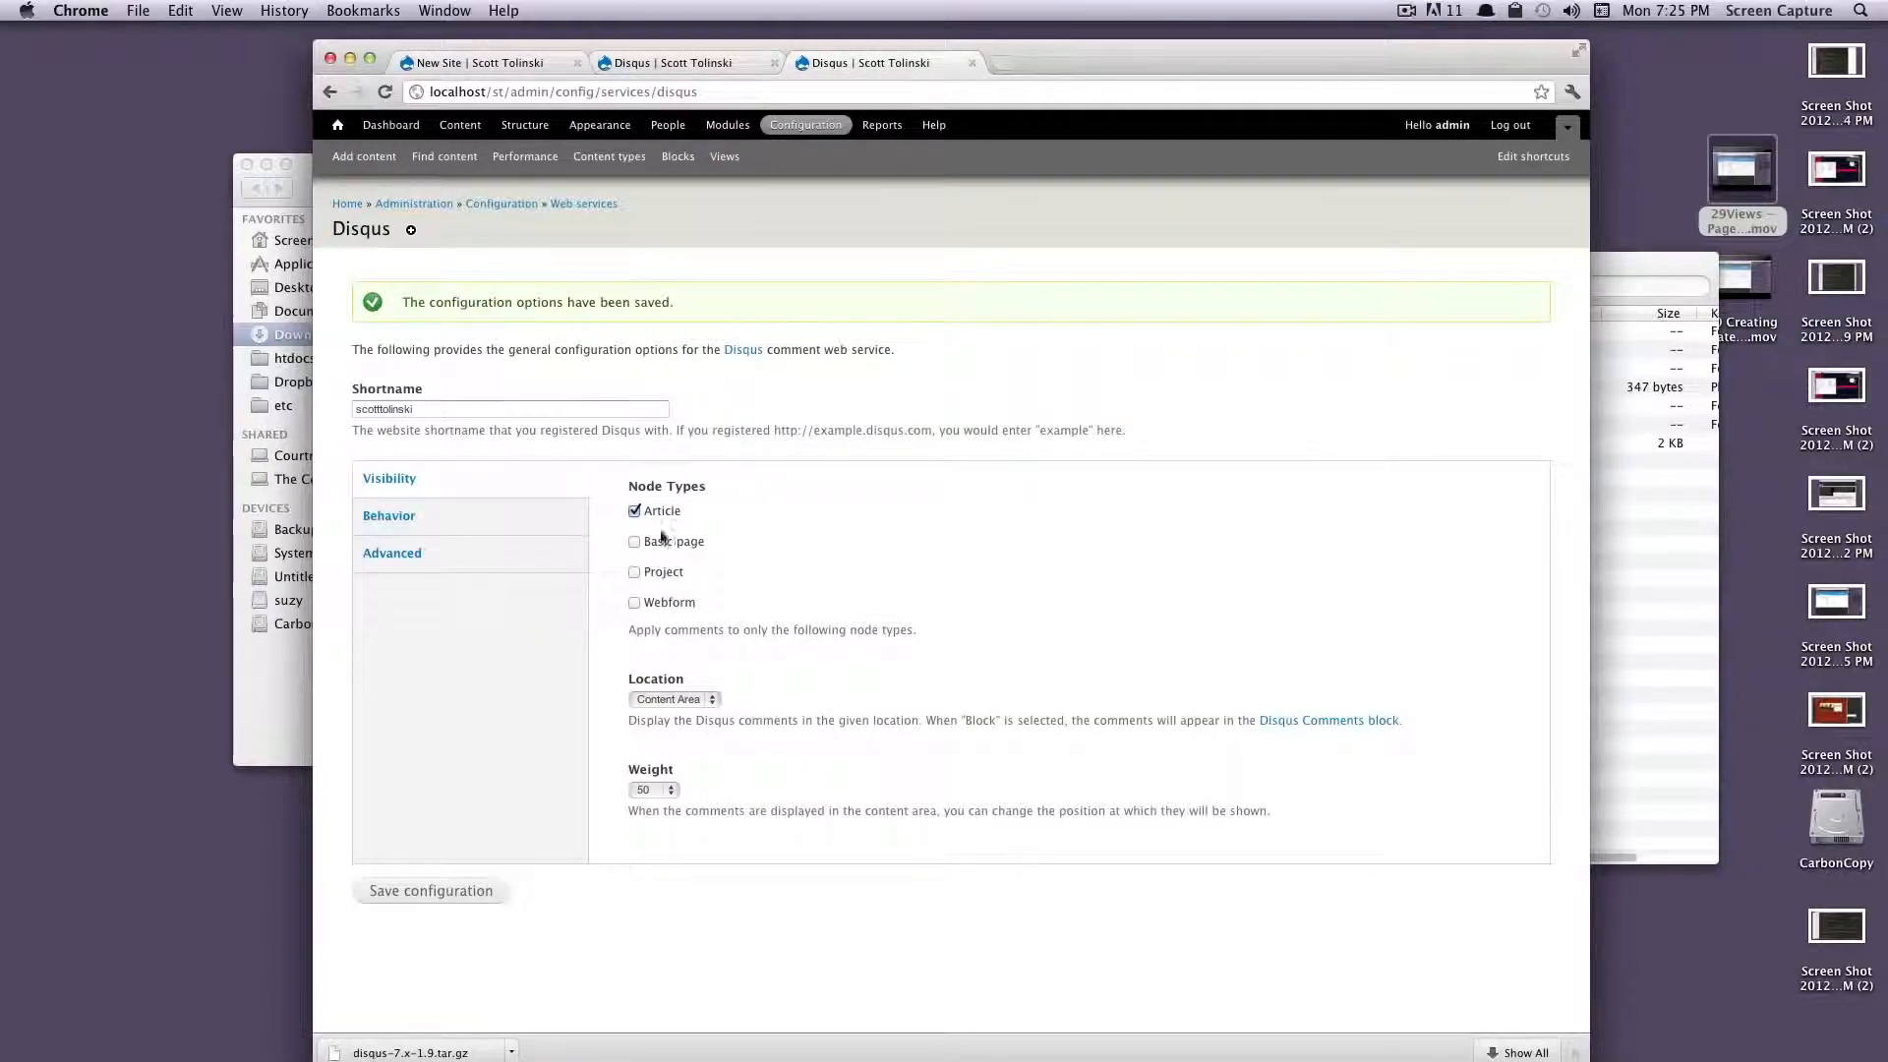